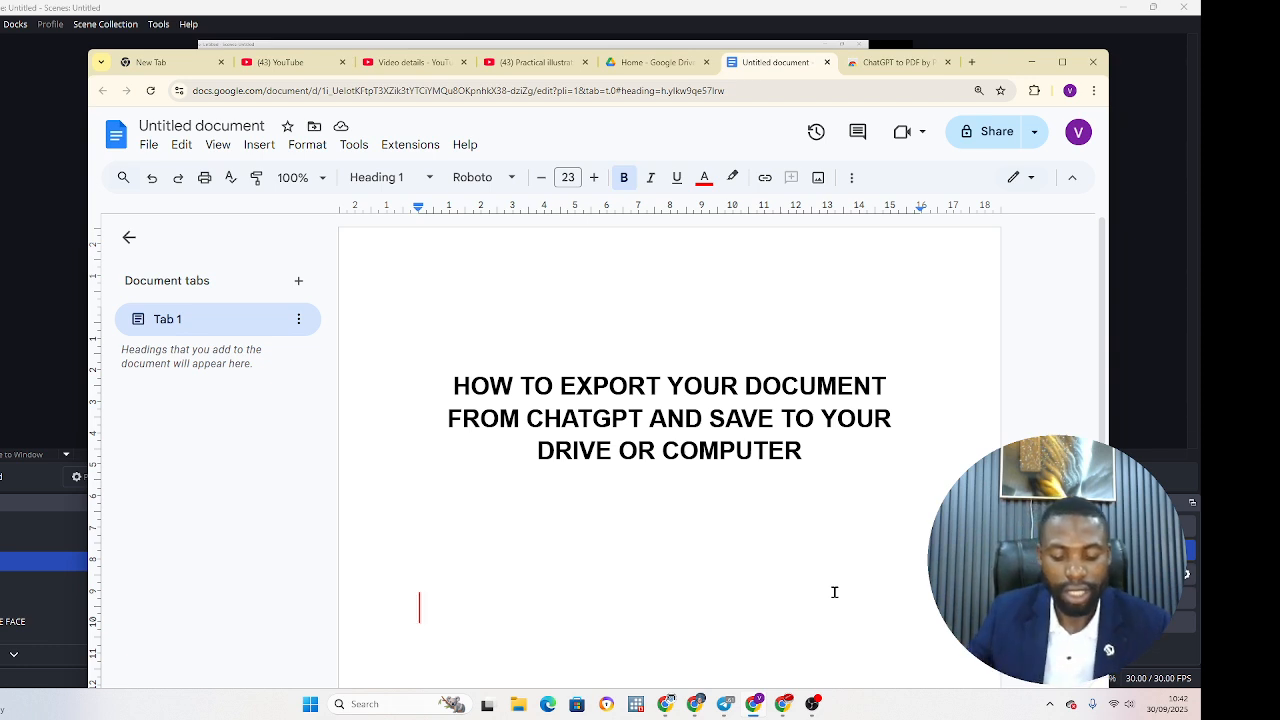
Add the line "ChatGPT to PDF by PDFCrowd" below the document's title and copy that line
text(ChatGPT to PDF by PDFCrowd)
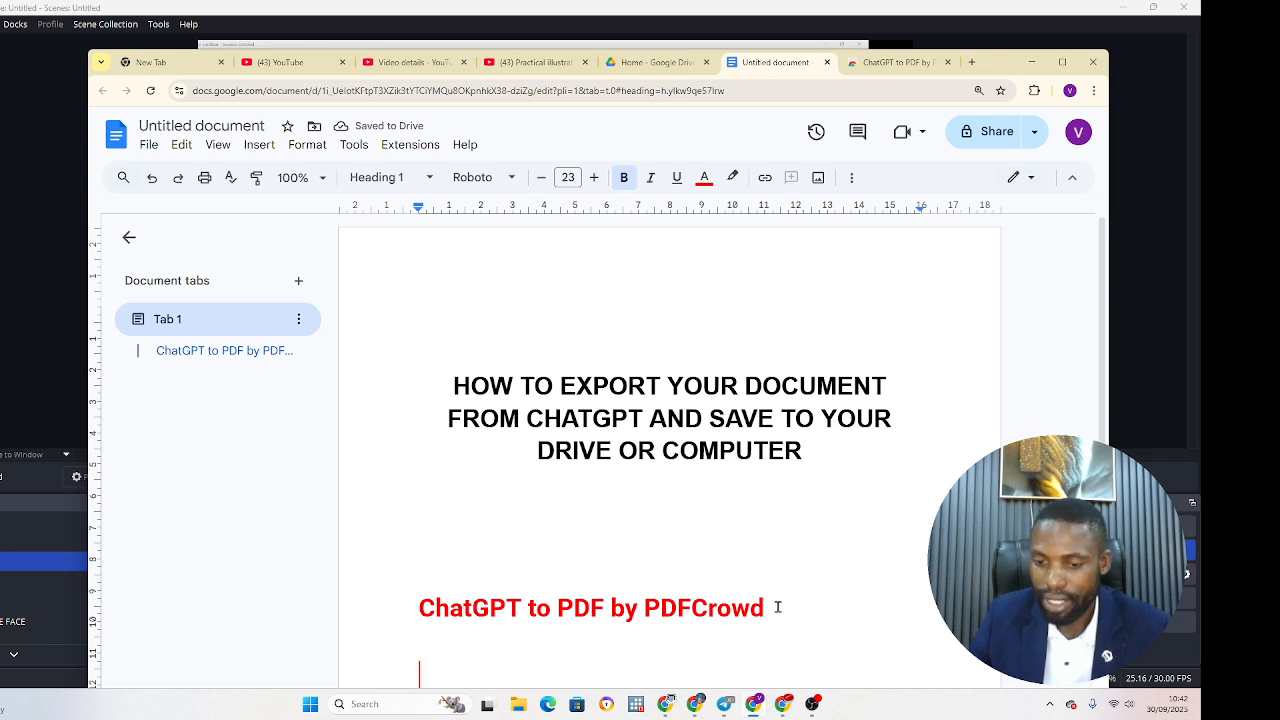
triple_click(421, 615)
key(ctrl+c)
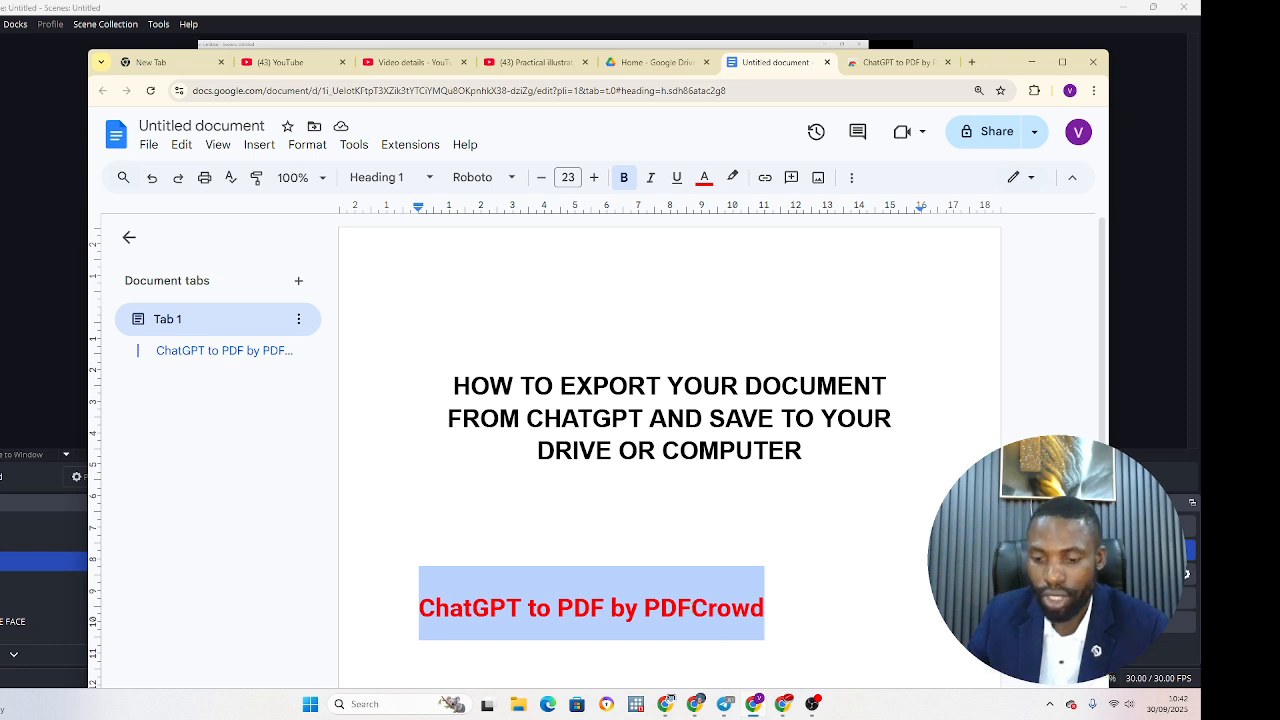
Switch to the Chrome window showing ChatGPT and search Google in a new tab for the copied text "ChatGPT to PDF by PDFCrowd"
mouse_move(788, 706)
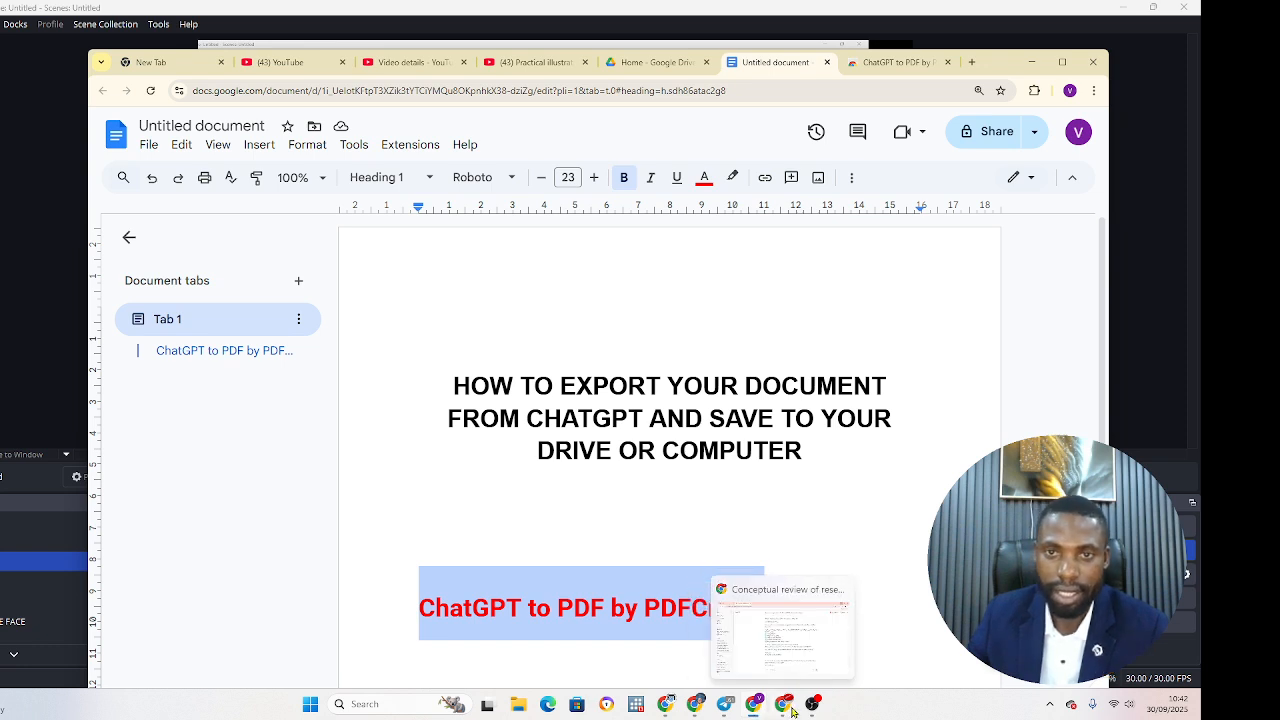
click(790, 706)
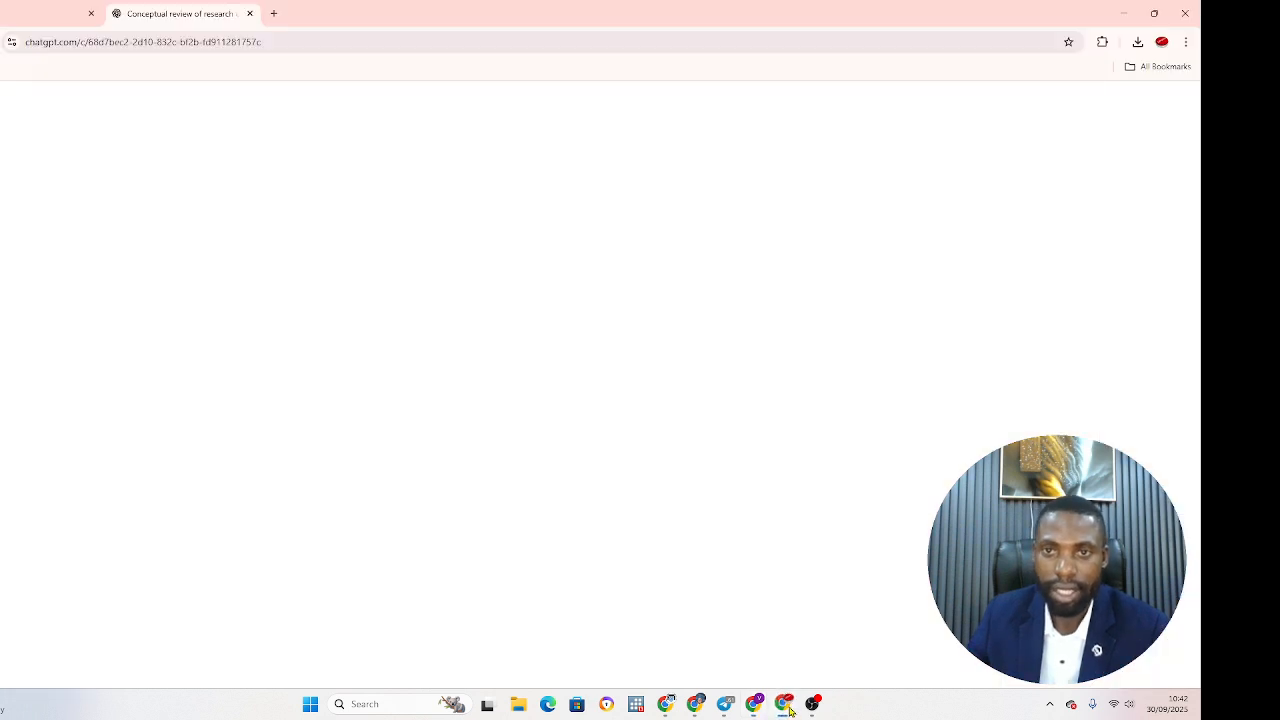
click(272, 14)
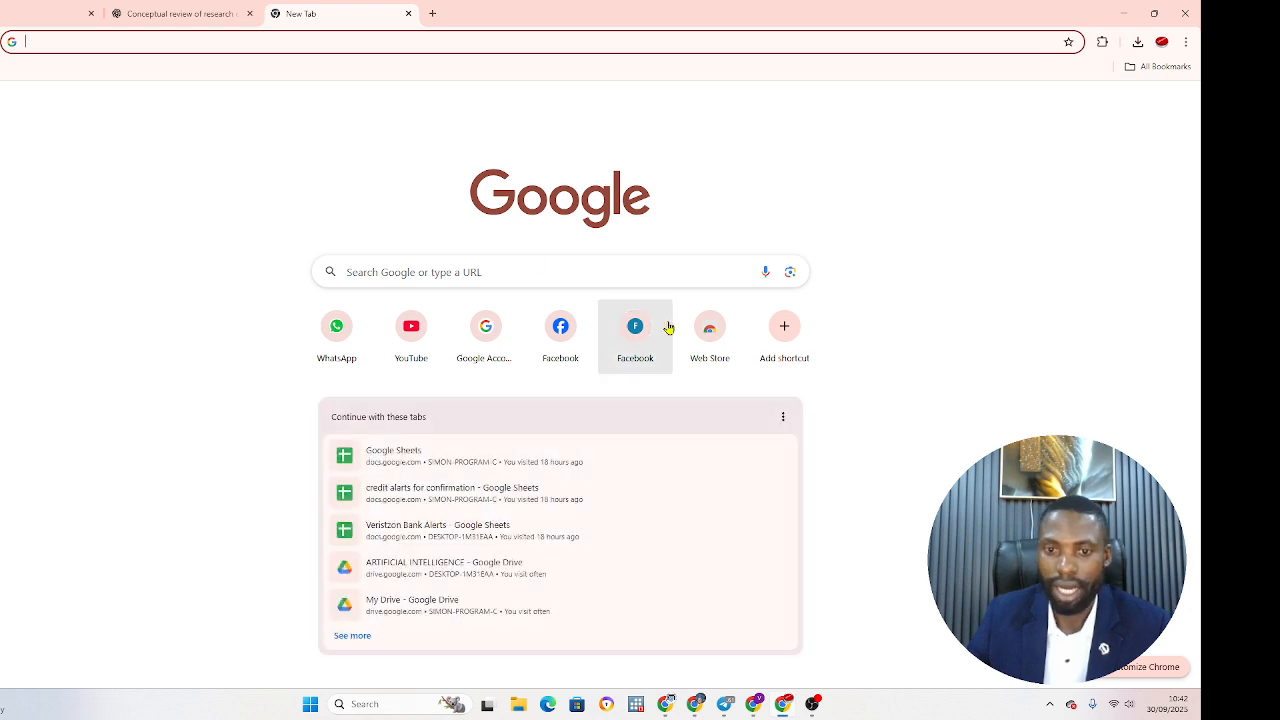
click(402, 280)
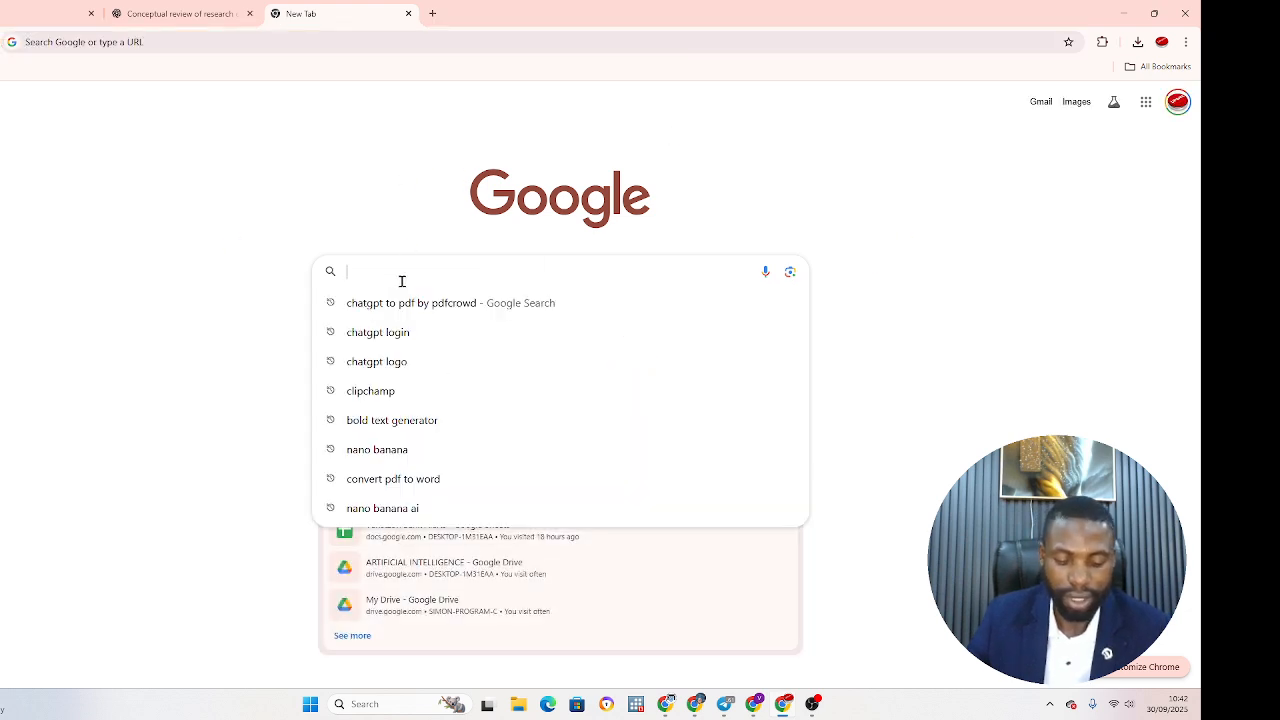
key(ctrl+v)
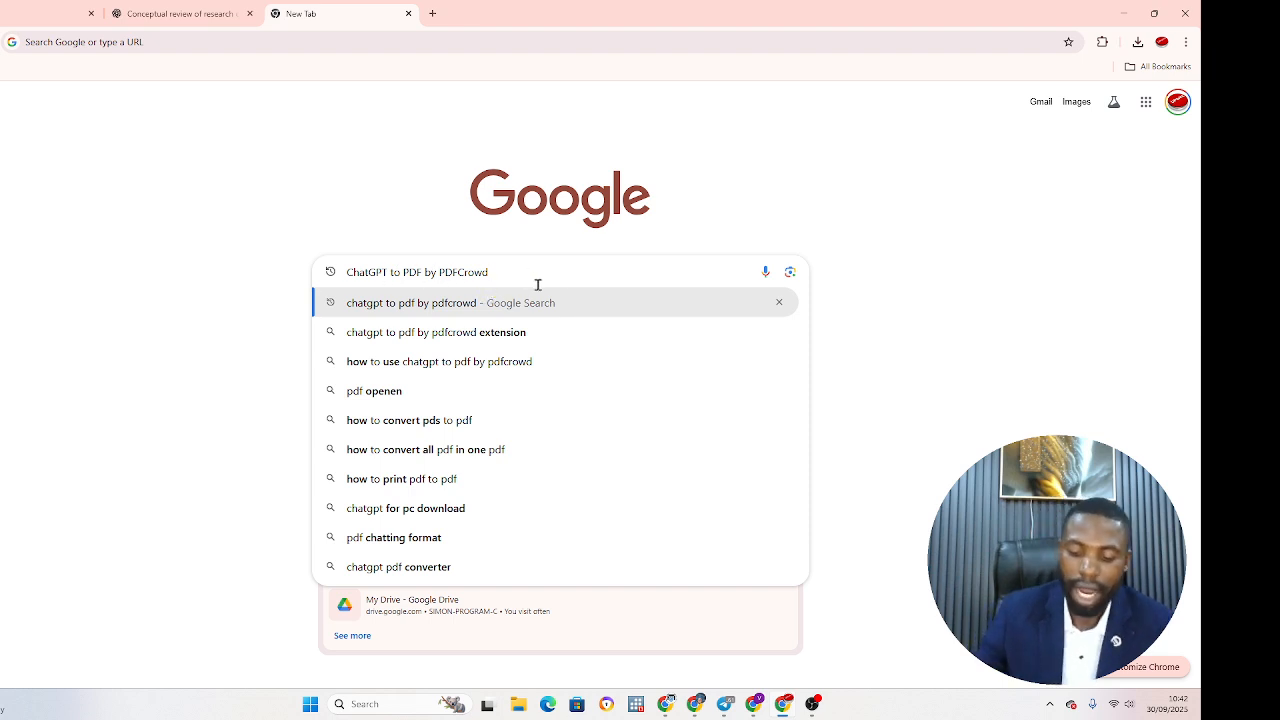
key(Return)
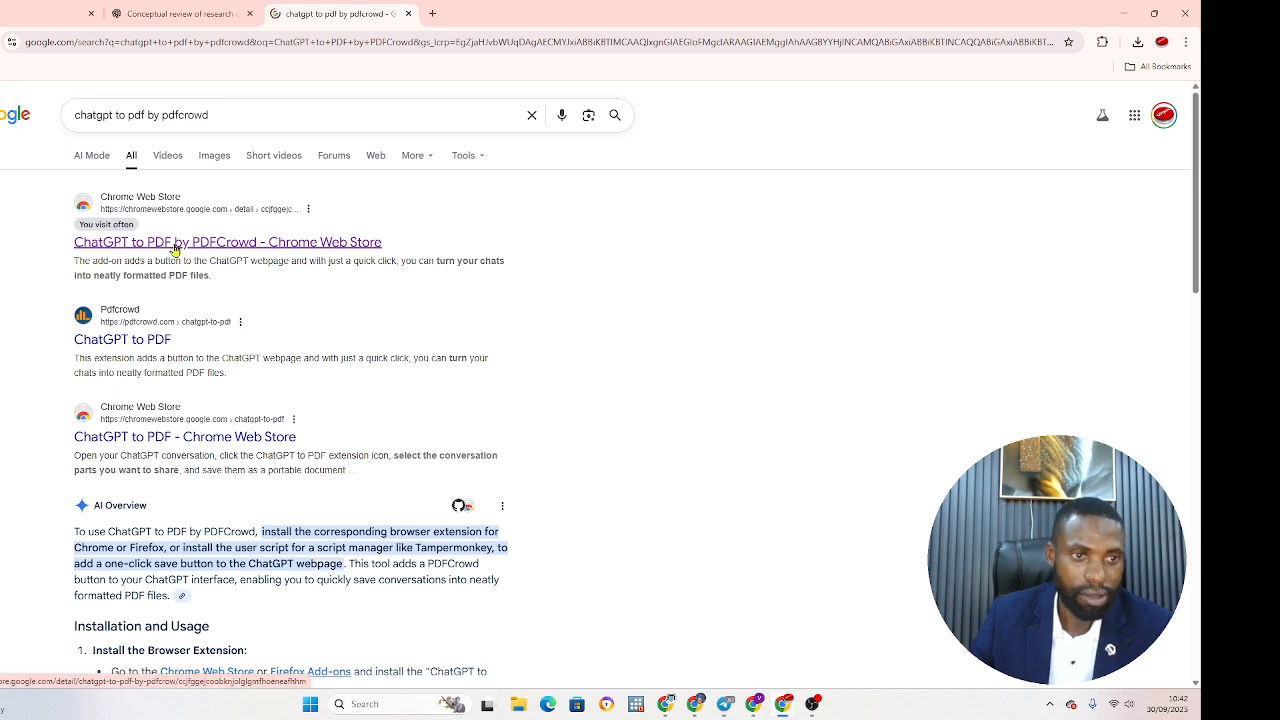
Open the extension's Chrome Web Store page from the search results and add ChatGPT to PDF by PDFCrowd to Chrome
click(175, 248)
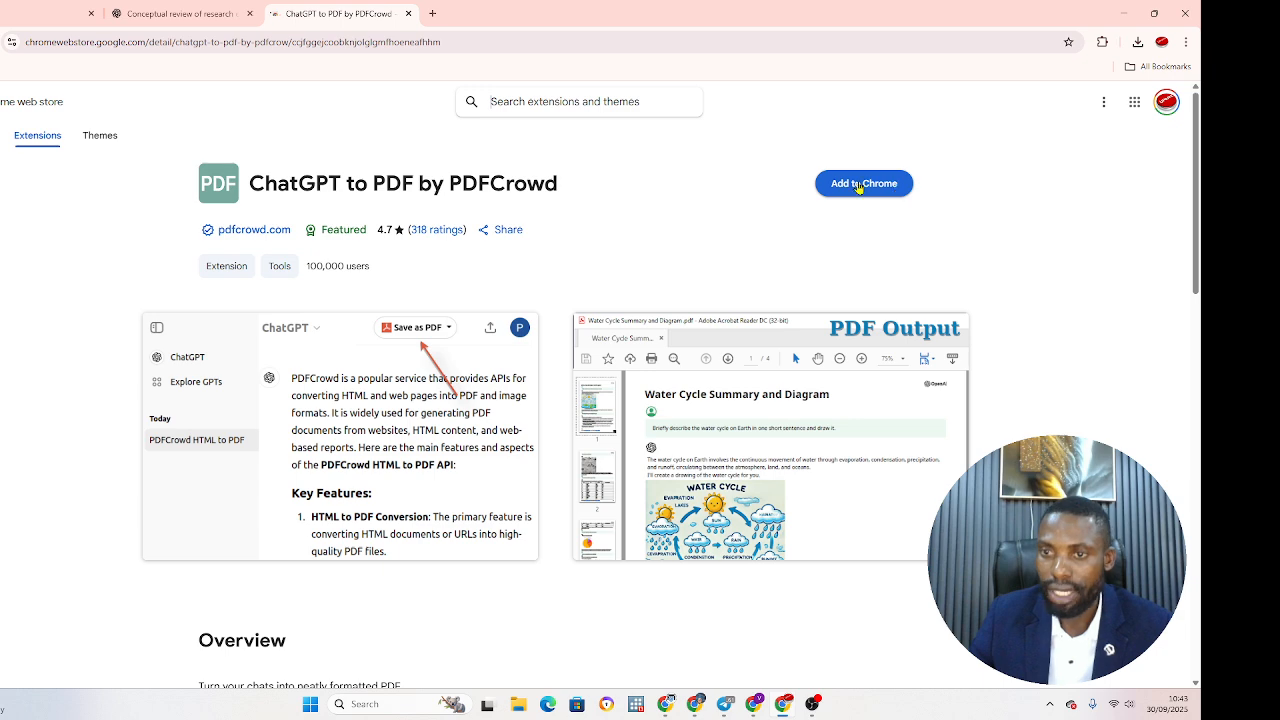
click(880, 187)
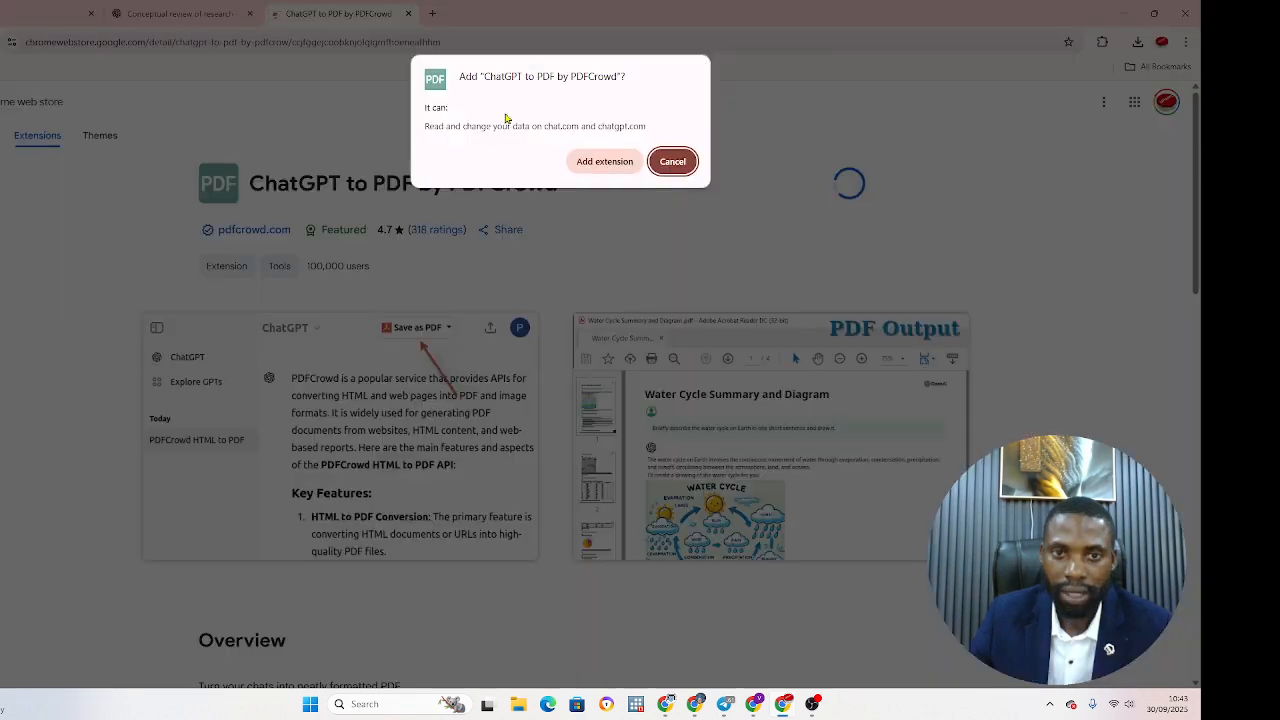
click(604, 163)
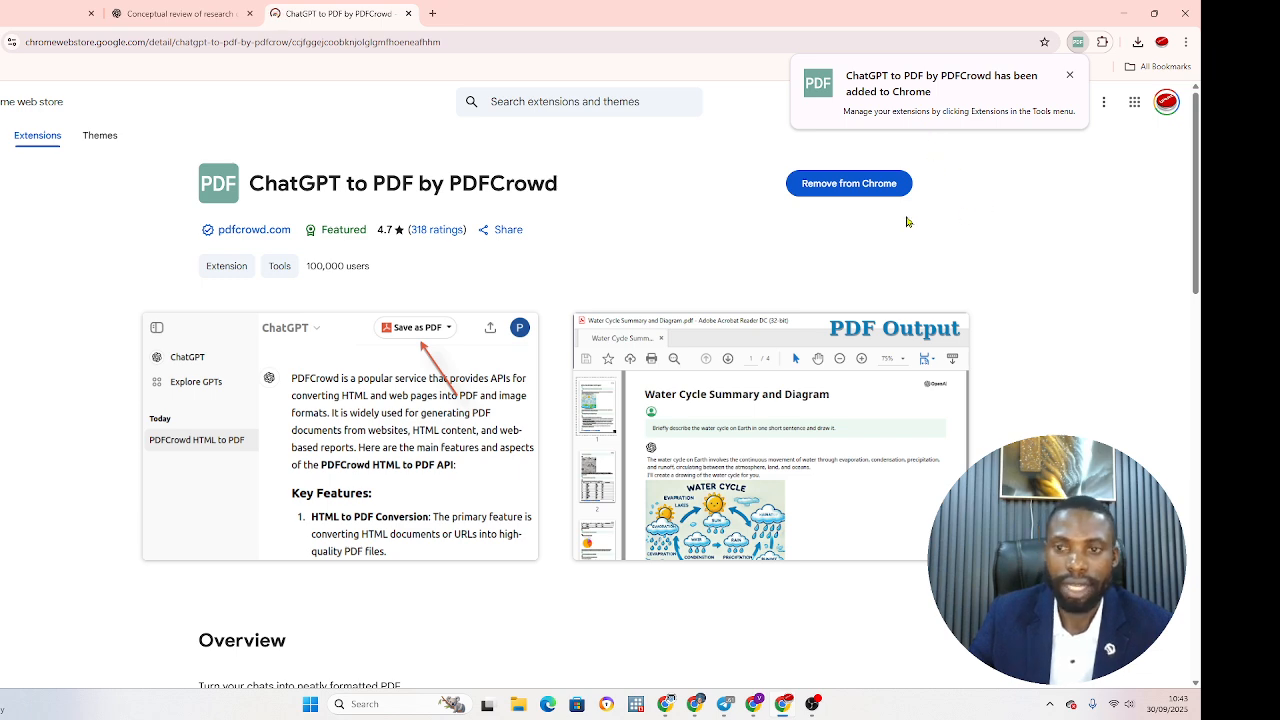
Look at the existing ChatGPT conversation, and try to search Google for CHATGPT in a new tab
click(135, 15)
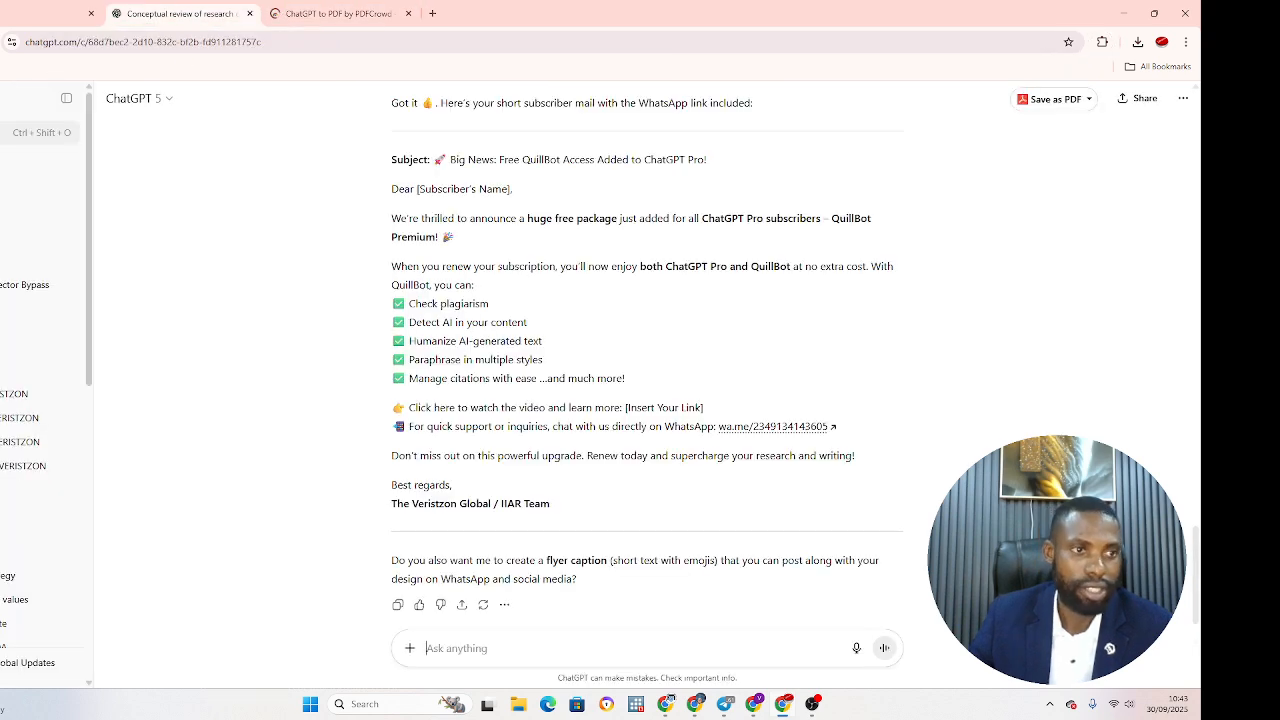
click(434, 15)
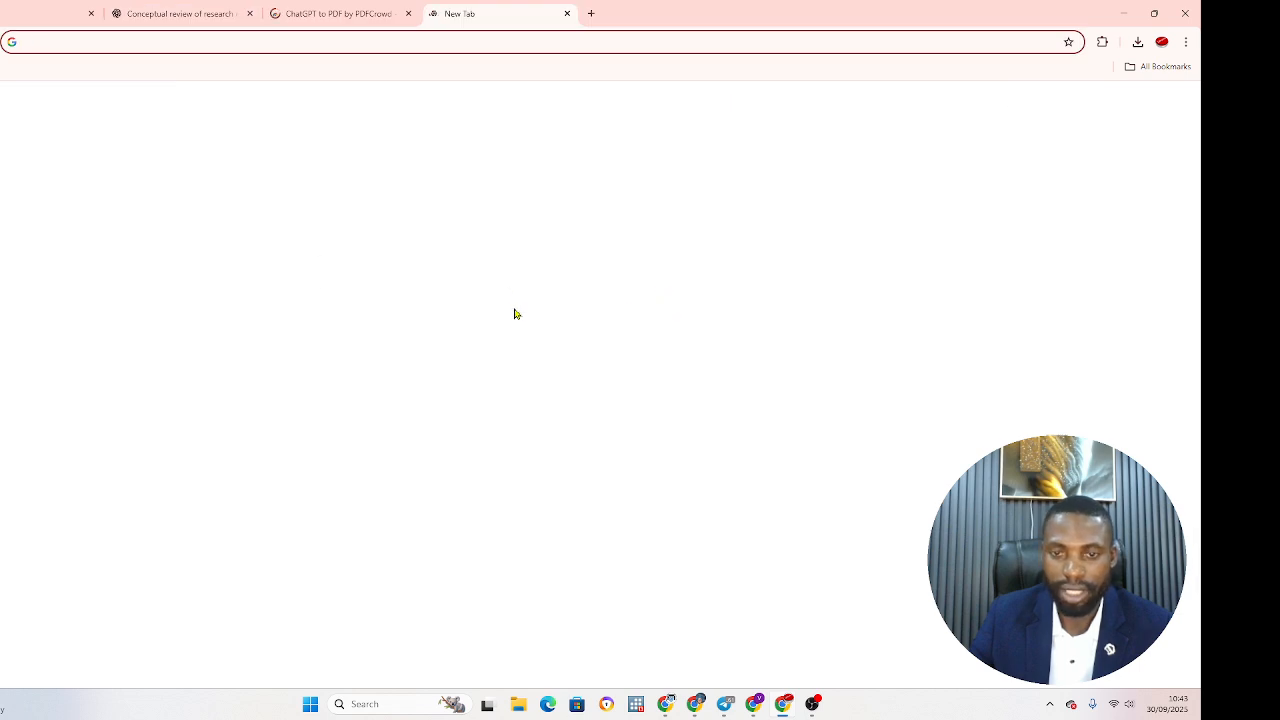
click(460, 273)
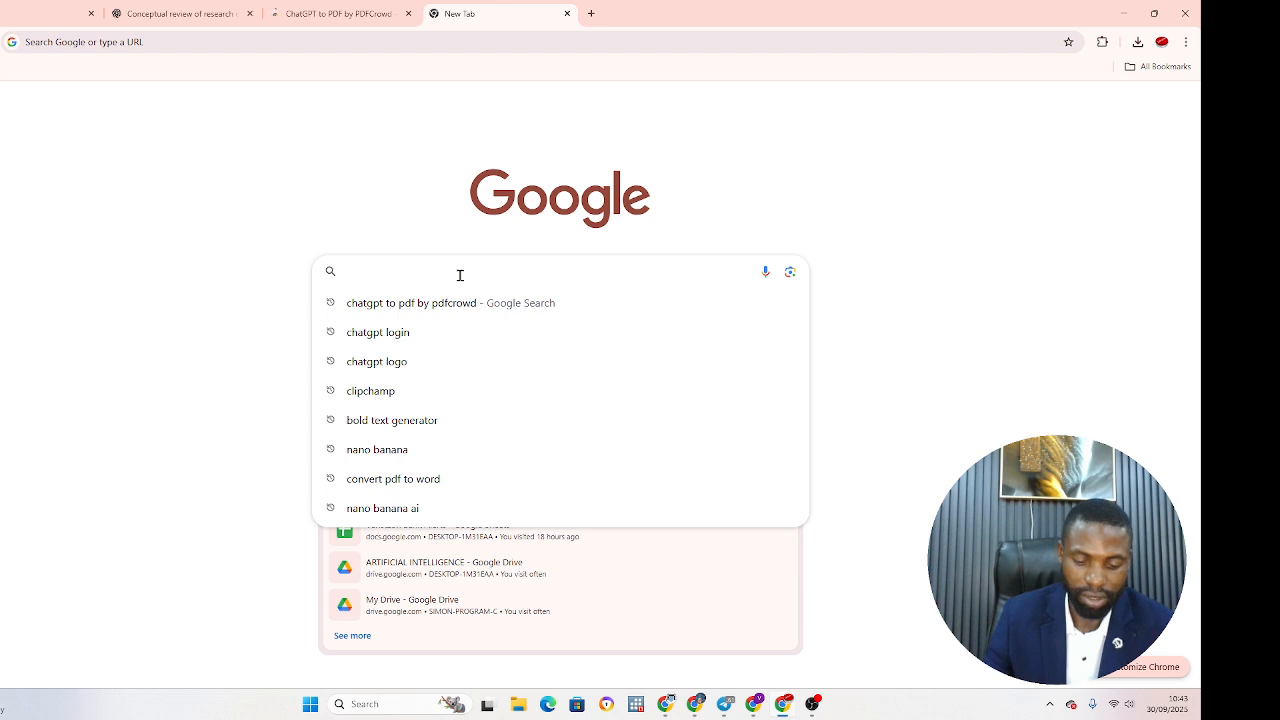
text(CHAT)
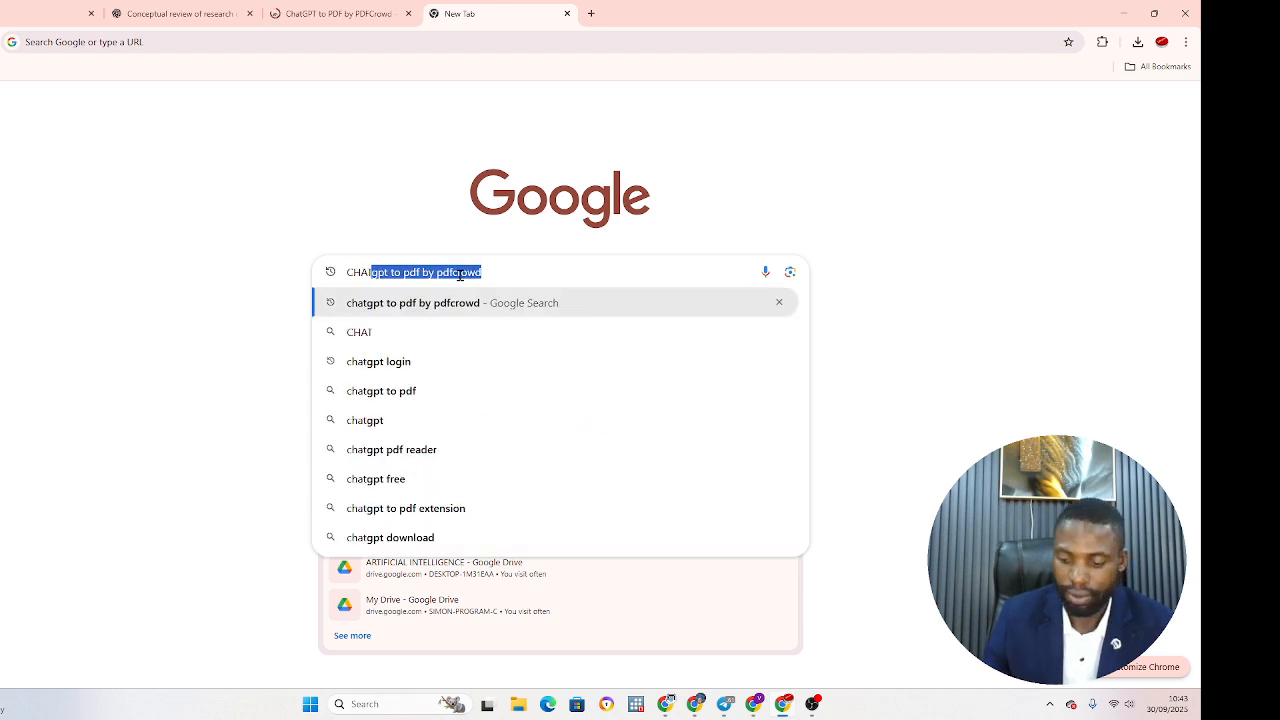
key(BackSpace)
text(GPT)
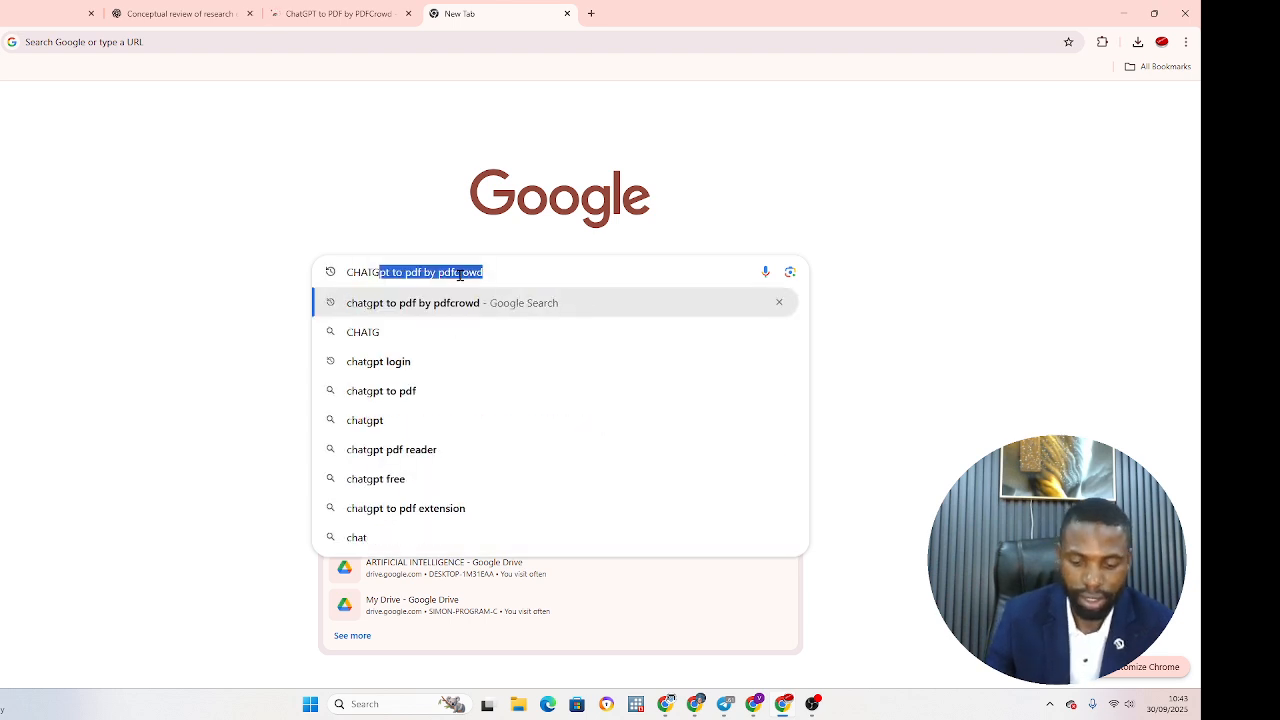
key(Return)
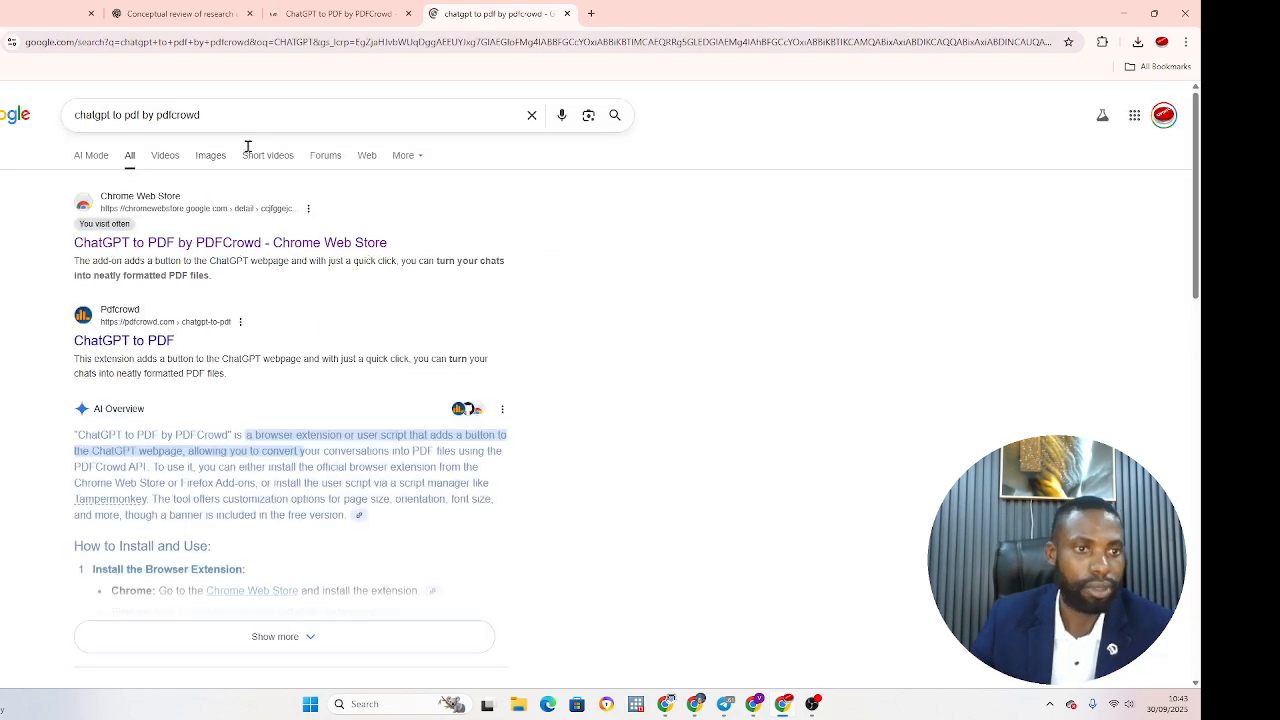
Shorten the Google query to "chatgpt", run the search, and open the chatgpt.com result
click(235, 117)
key(BackSpace)
key(BackSpace)
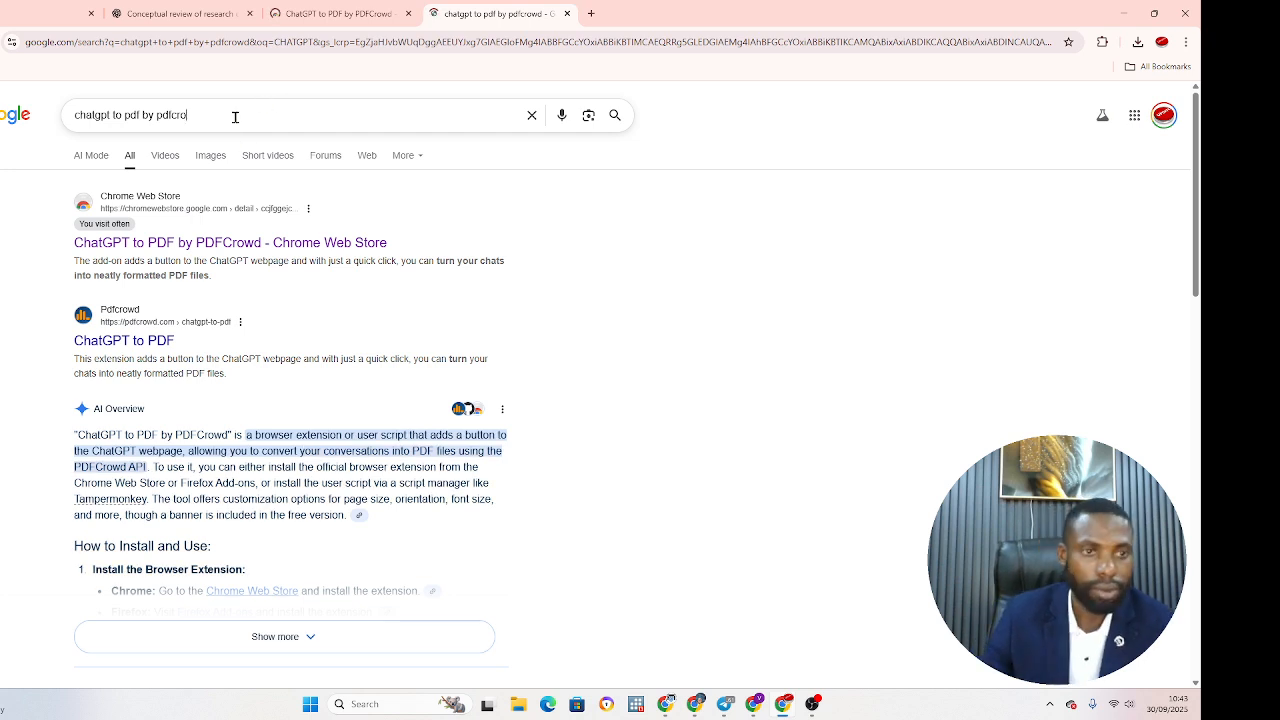
key(BackSpace)
key(BackSpace)
key(BackSpace)
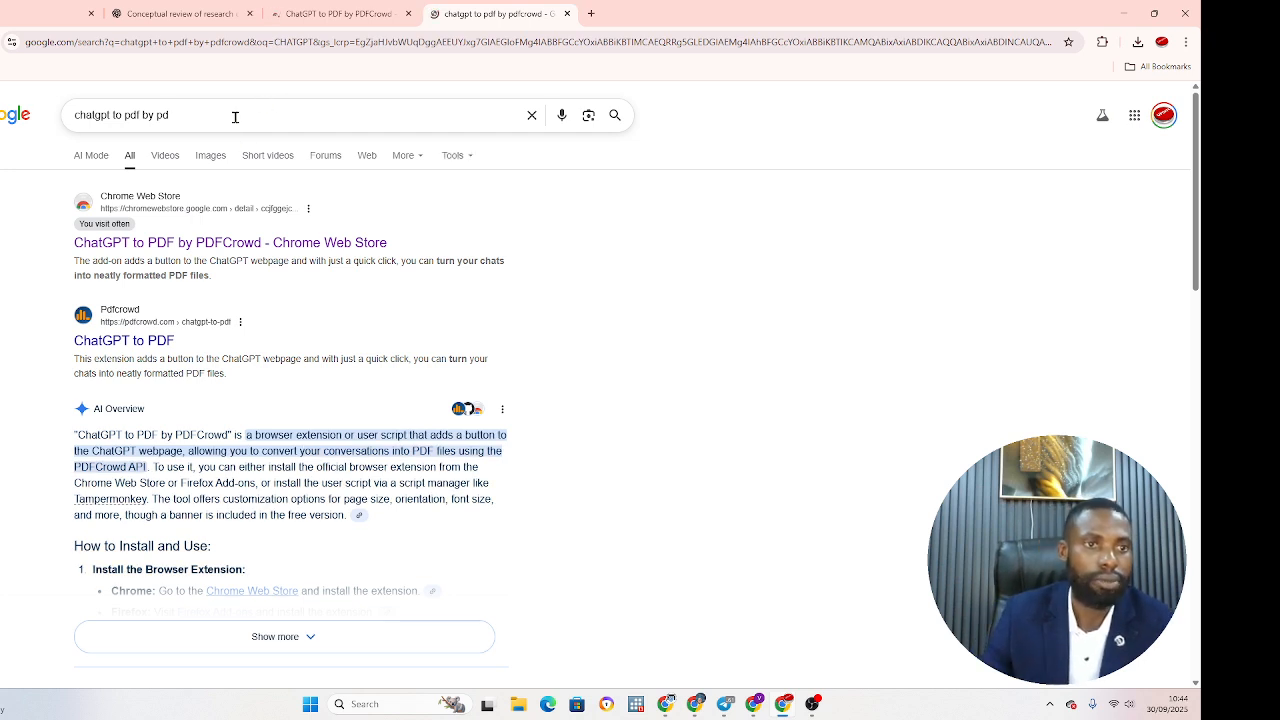
key(BackSpace)
key(BackSpace)
key(BackSpace)
key(BackSpace)
key(BackSpace)
key(BackSpace)
key(BackSpace)
key(BackSpace)
key(BackSpace)
key(BackSpace)
key(BackSpace)
key(BackSpace)
key(BackSpace)
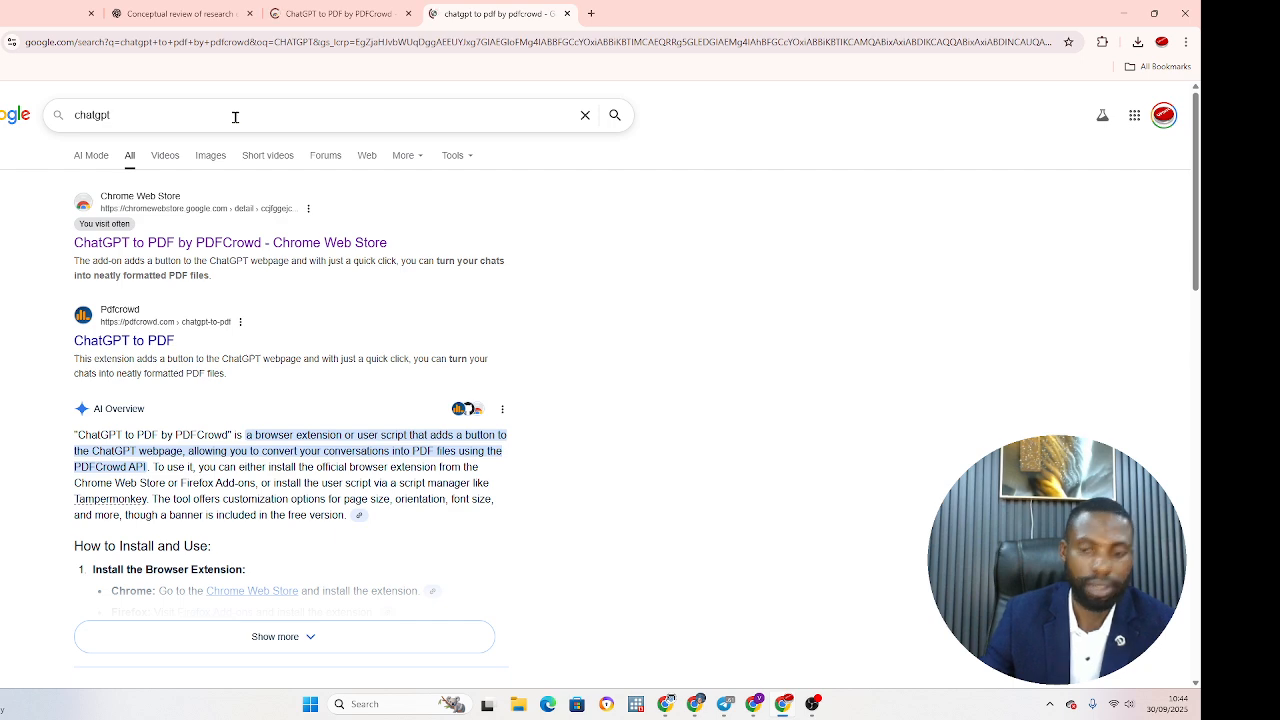
click(235, 117)
key(Return)
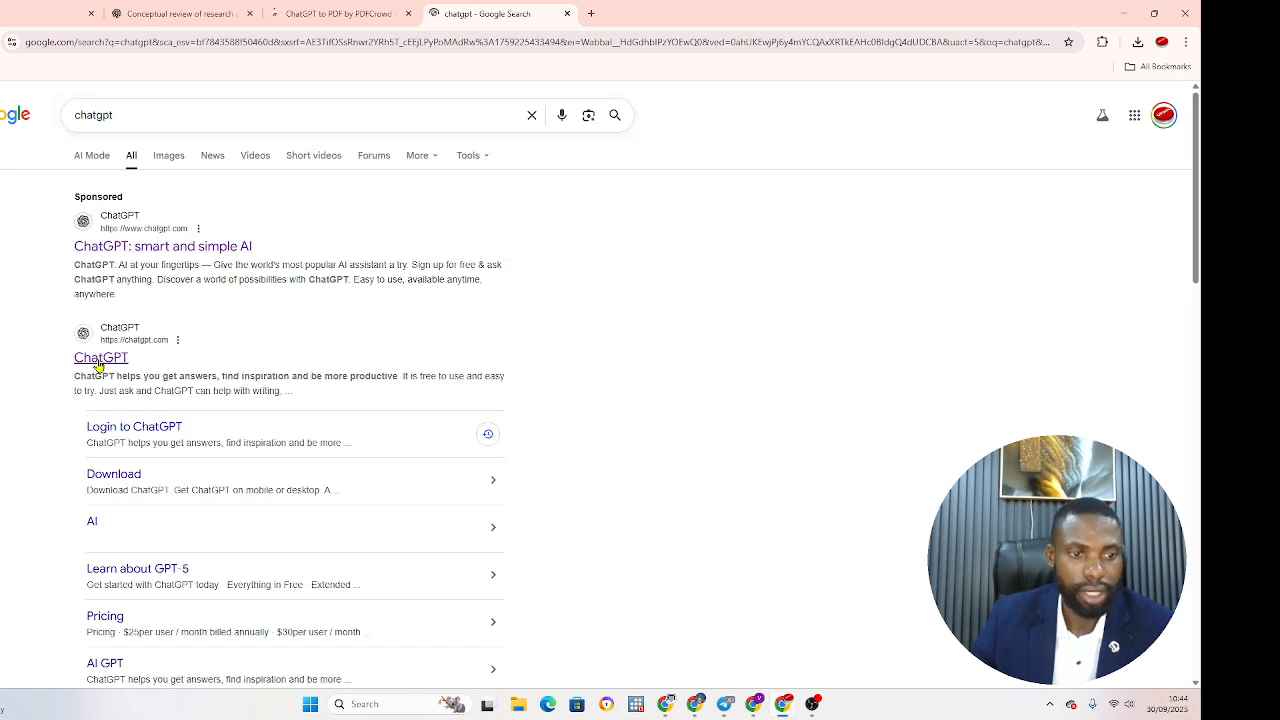
click(100, 360)
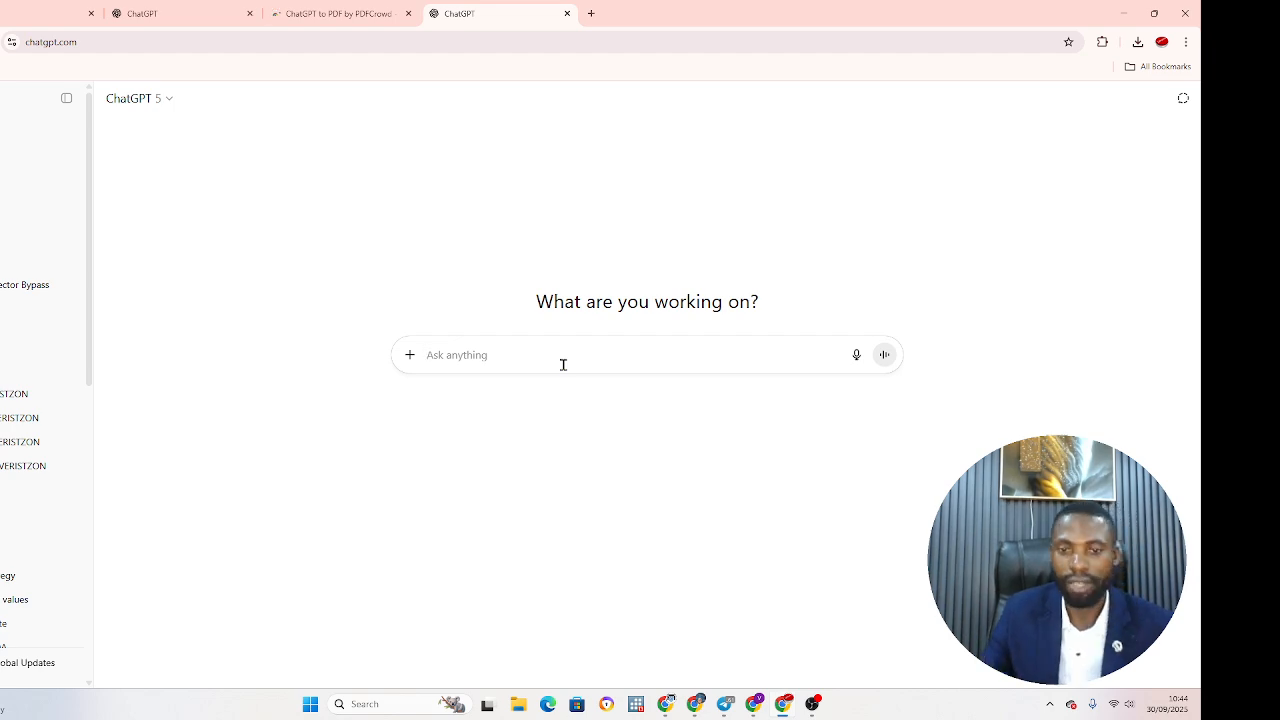
text(HHHK)
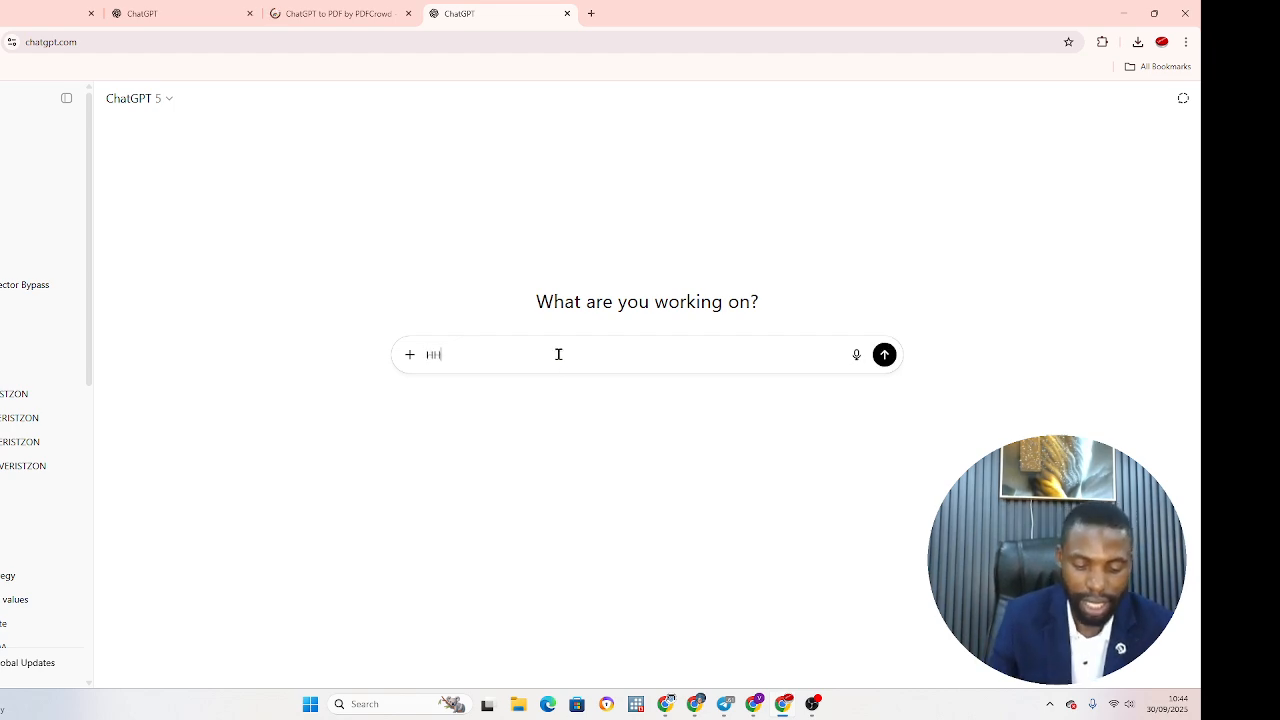
key(BackSpace)
key(BackSpace)
key(BackSpace)
key(BackSpace)
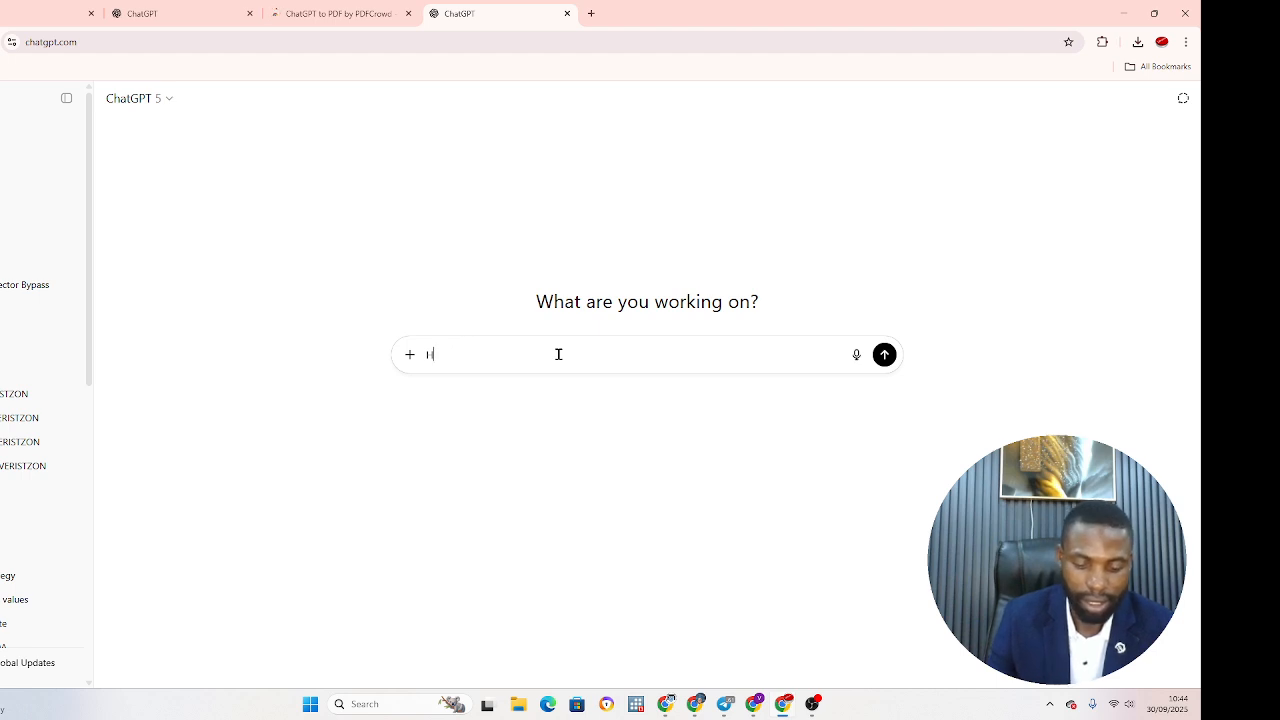
Send ChatGPT the prompt "WRITE ABOUT NIGERIA IN 10 PARAGRAPHS"
text(WRITE)
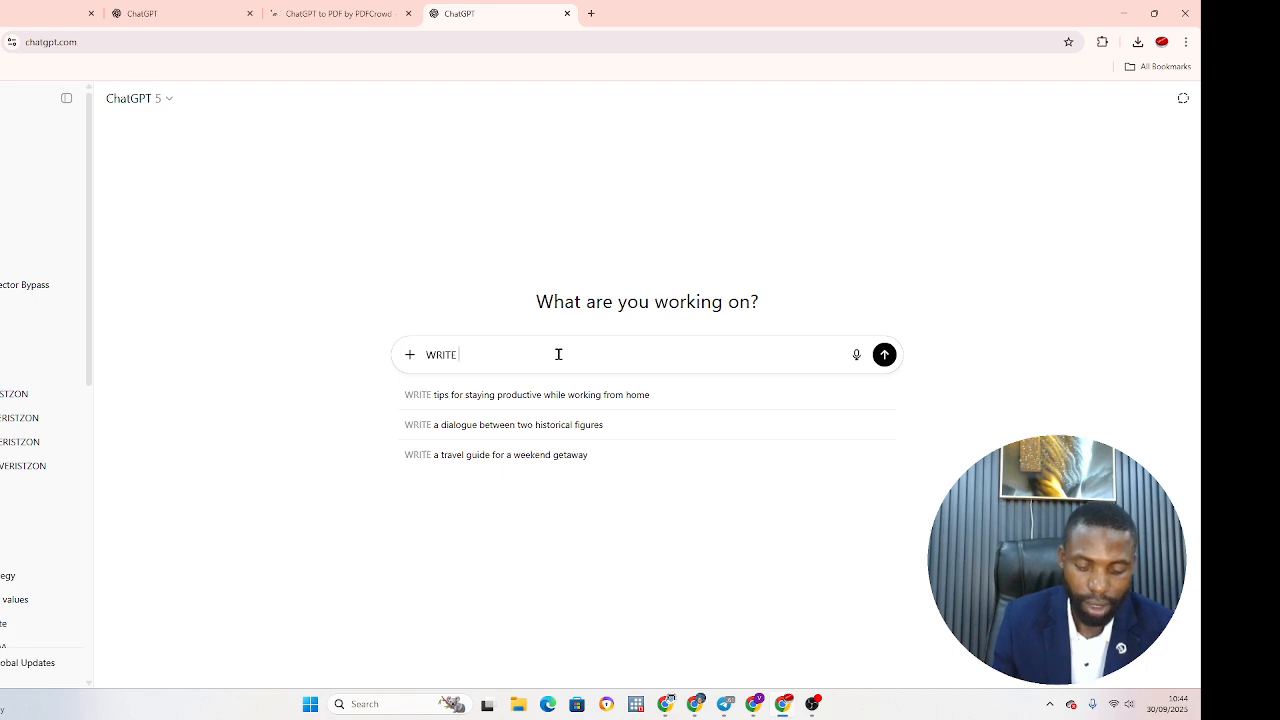
text( ABOUT NI)
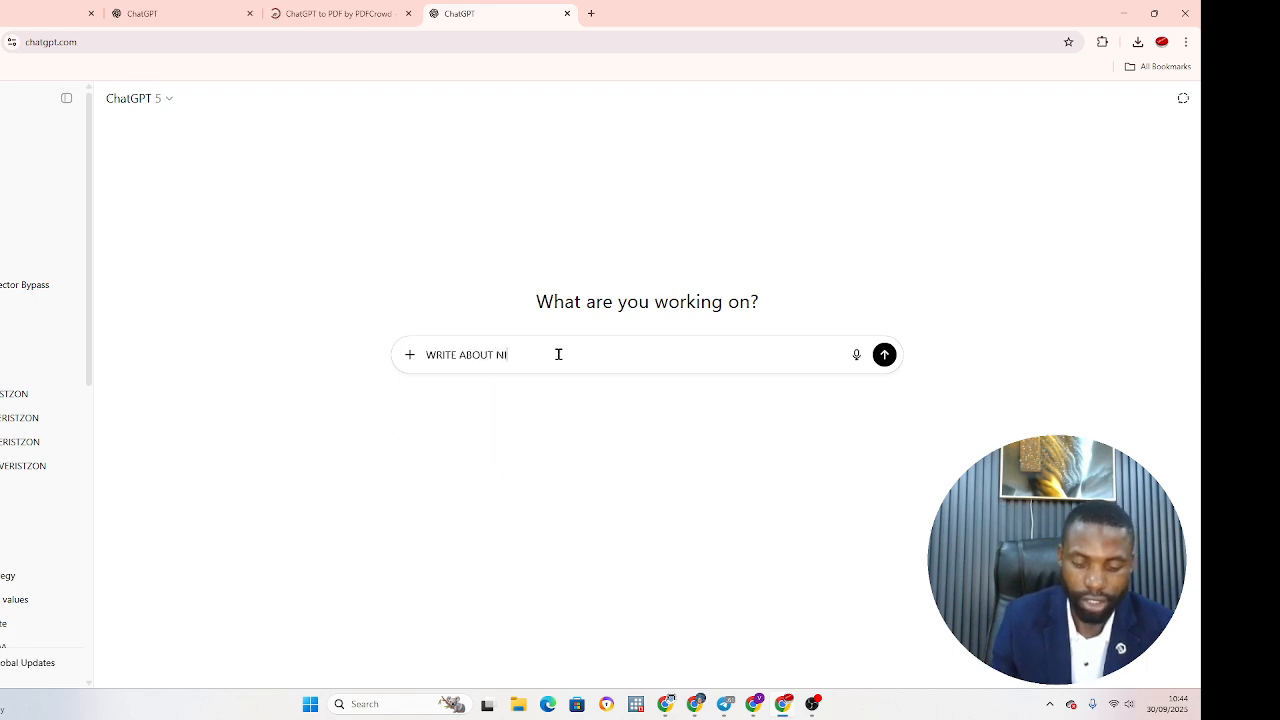
text(GERIA IN )
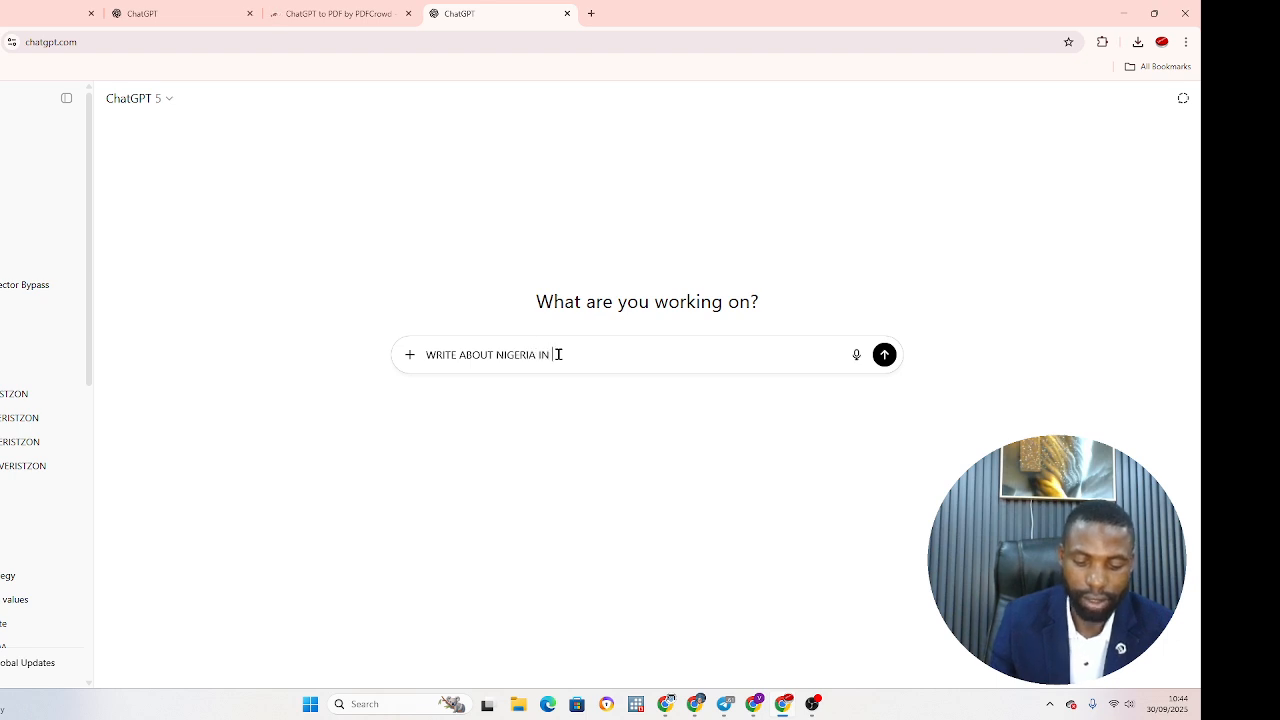
text(2)
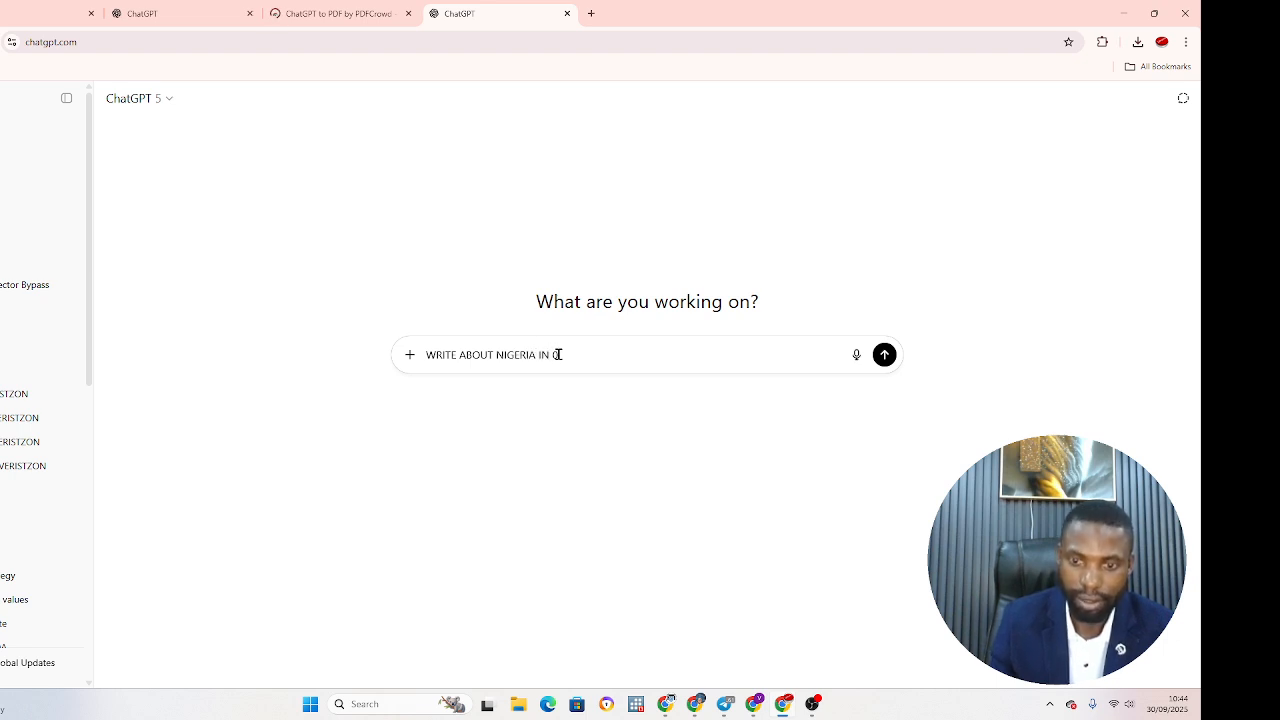
text(0 PARAGRAPHS)
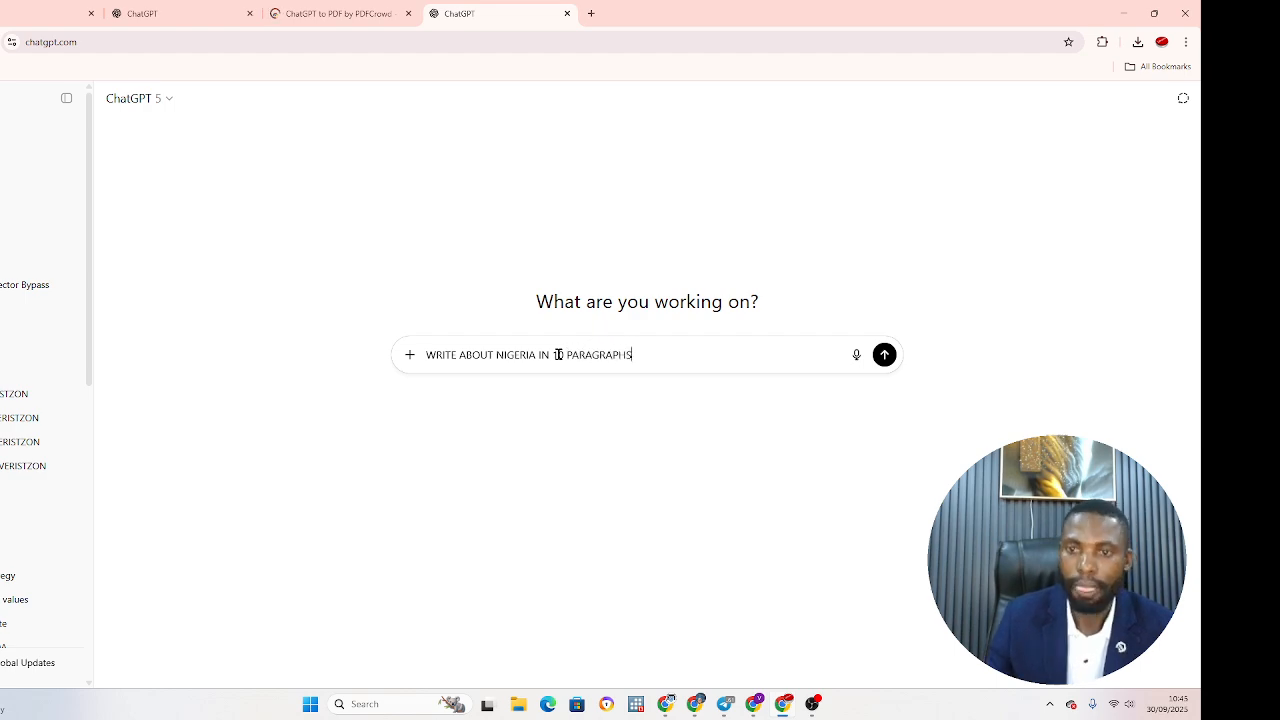
key(Return)
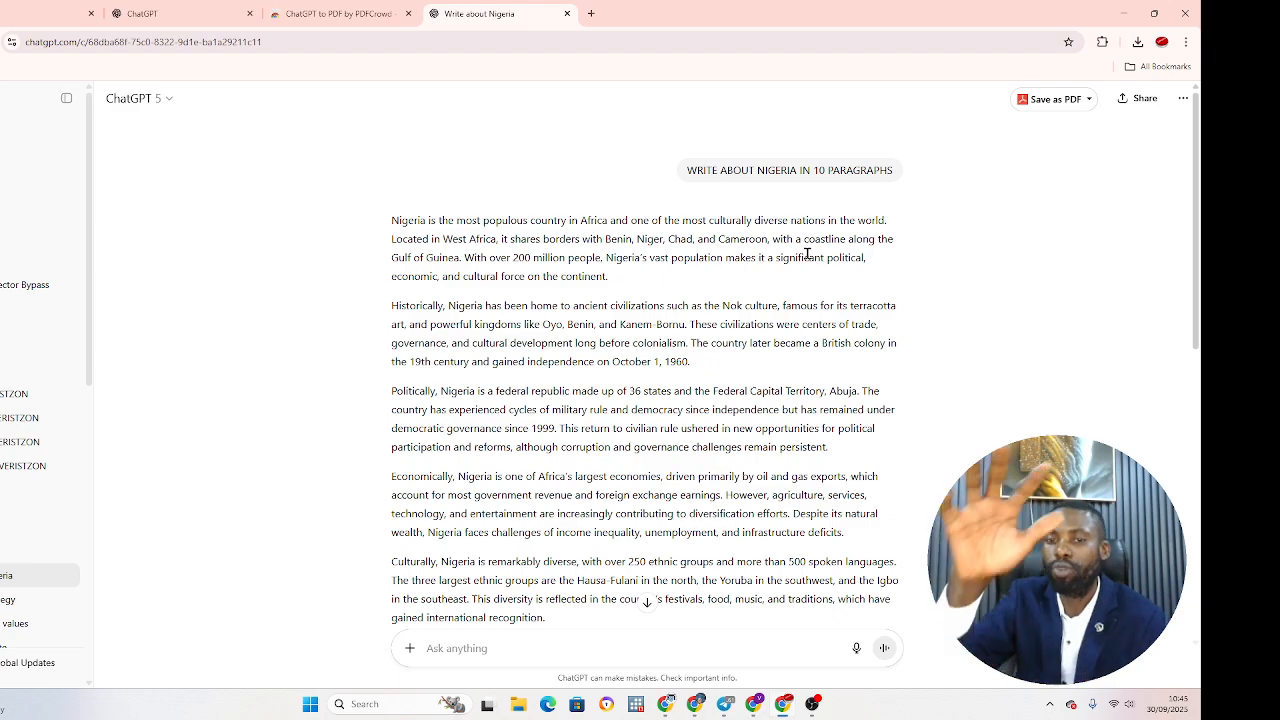
Read through ChatGPT's whole answer about Nigeria, from the first paragraph to the closing question
scroll(707, 252, down, 1)
scroll(707, 252, down, 6)
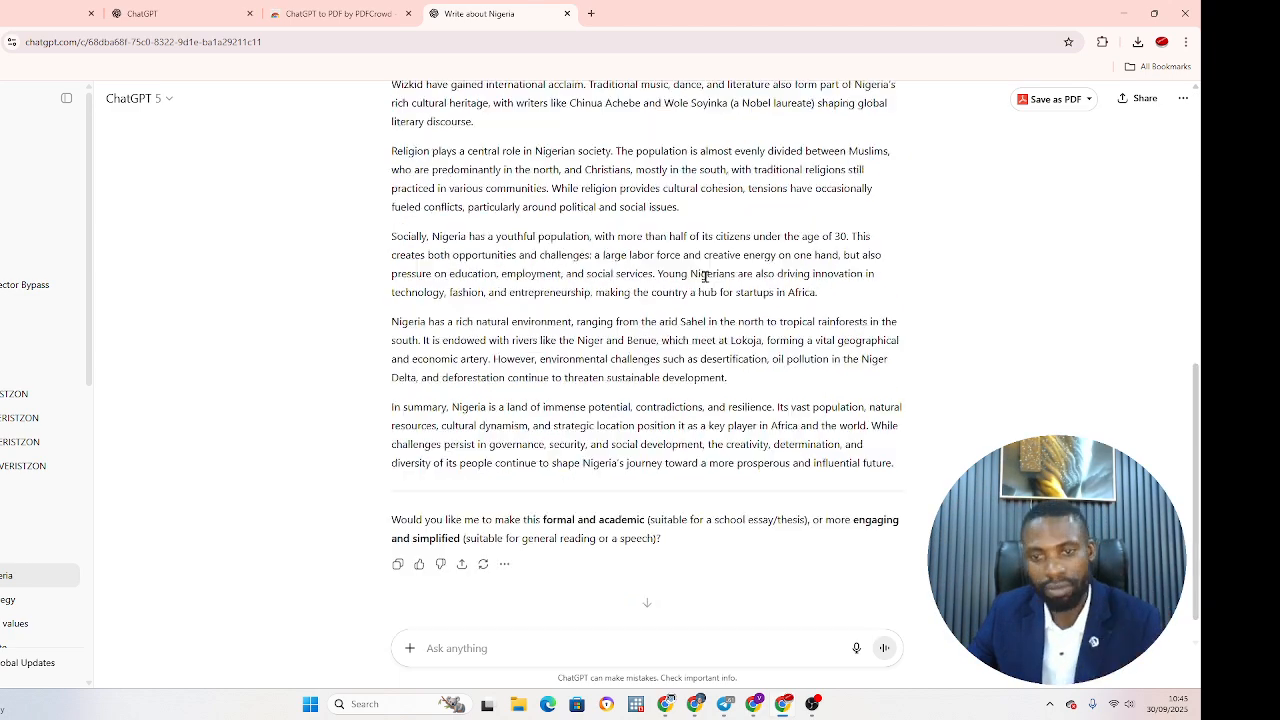
scroll(706, 280, up, 1)
scroll(703, 300, down, 2)
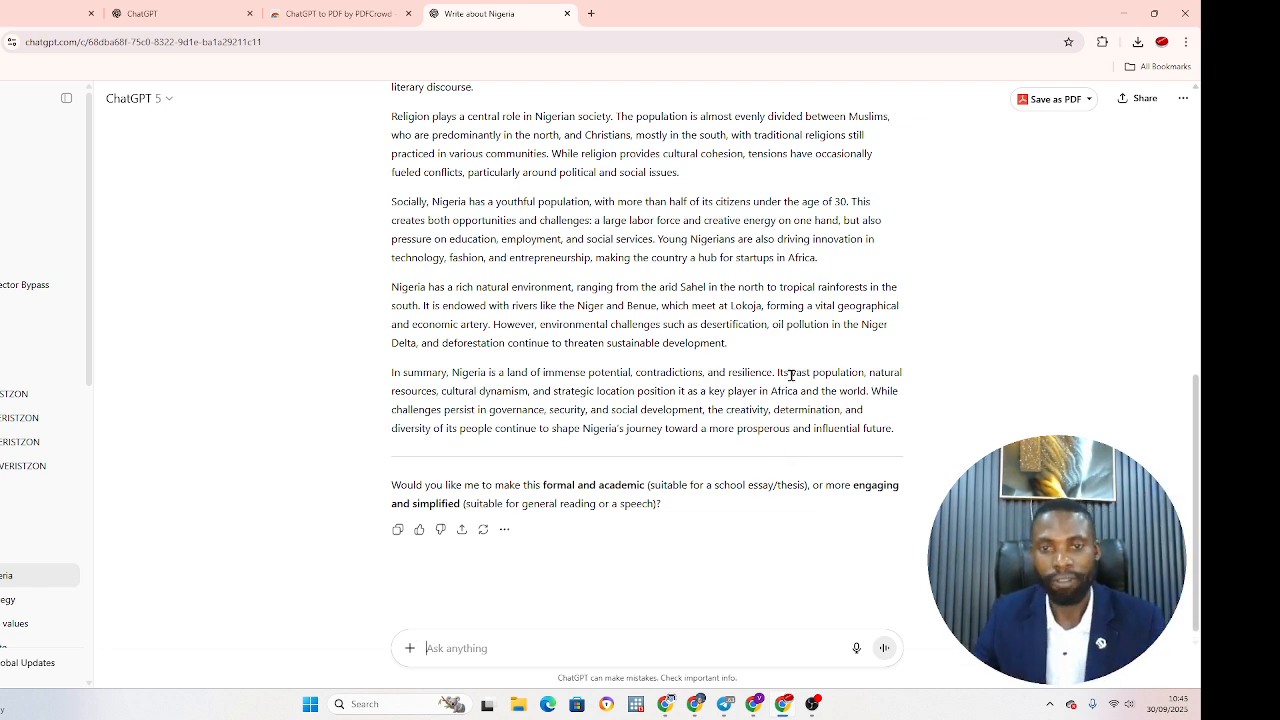
scroll(668, 326, up, 2)
scroll(668, 326, up, 6)
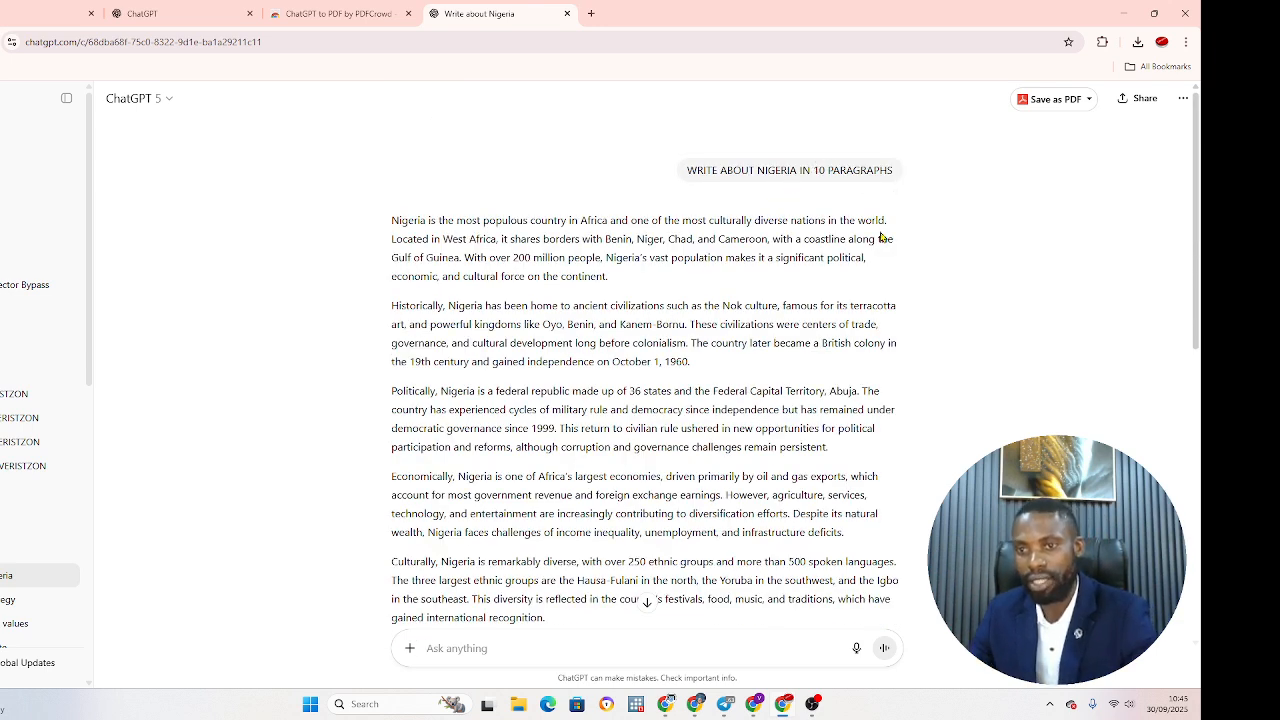
scroll(560, 450, down, 2)
scroll(559, 453, down, 8)
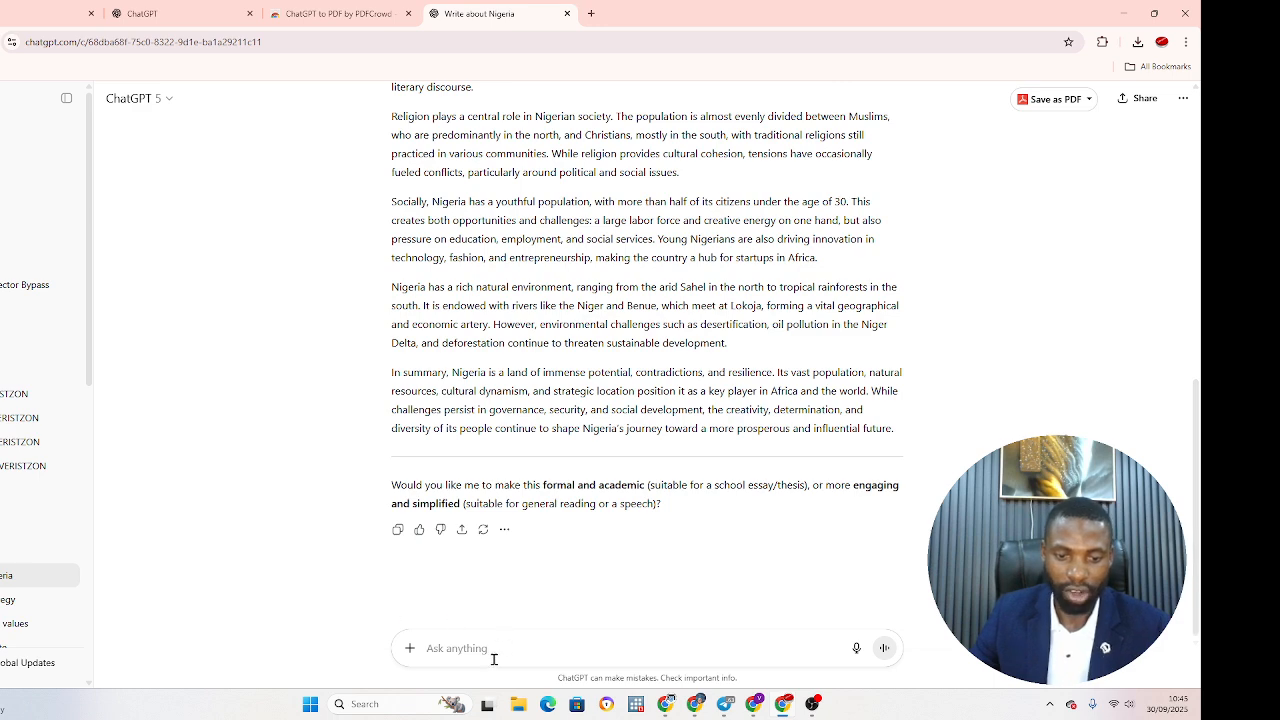
Send ChatGPT the prompt "WRITE ABOUT GHANA IN 10 PARAGRAPHS" in the same conversation
text(WRITE ABOUT)
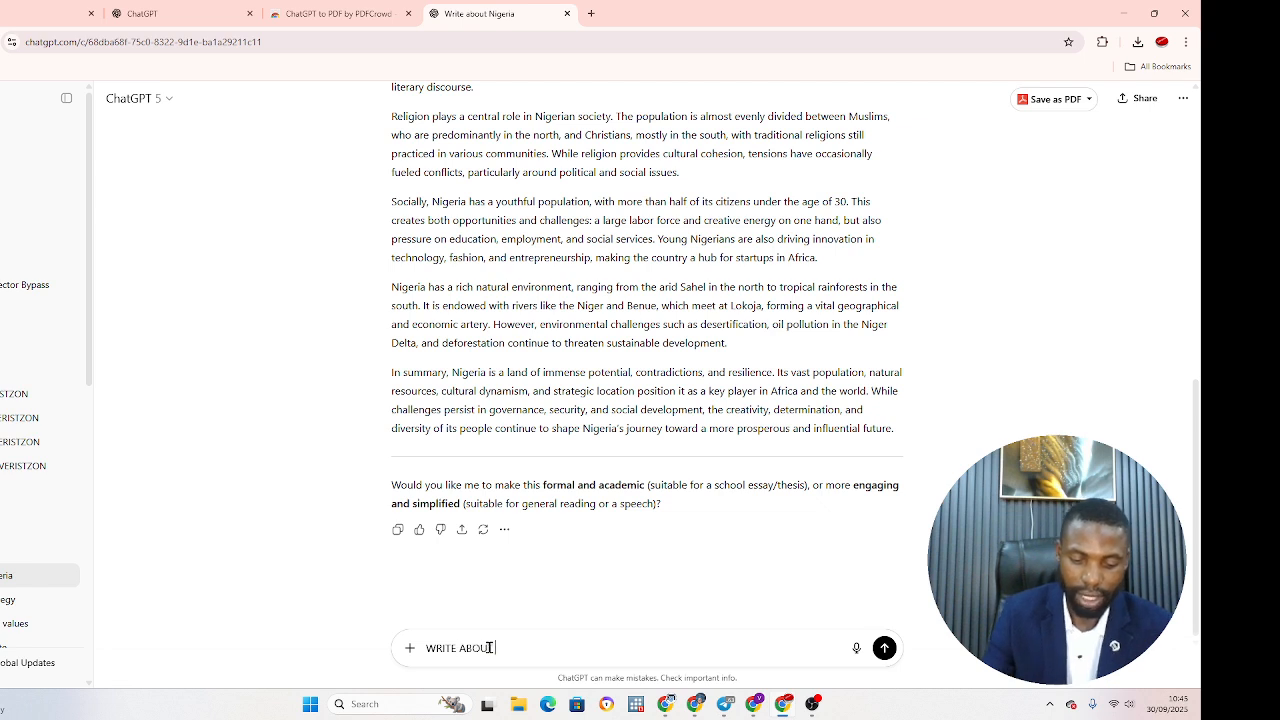
text( GHANA )
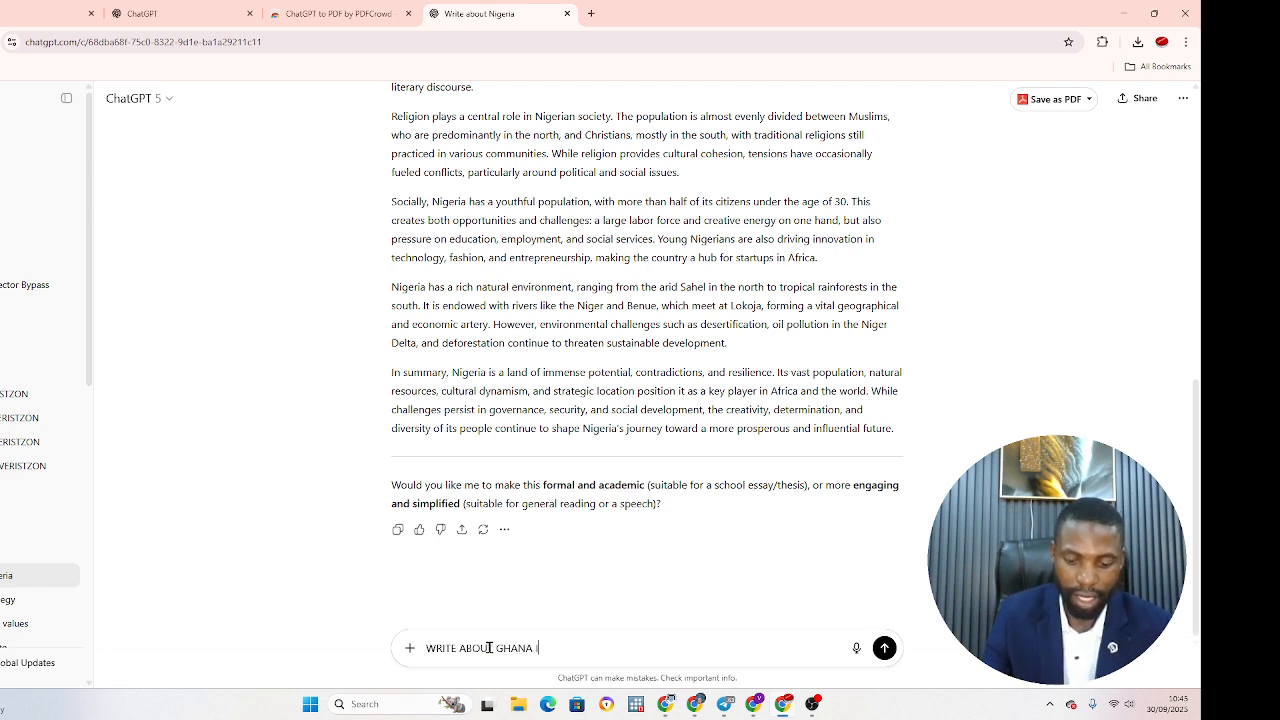
text(IN 10)
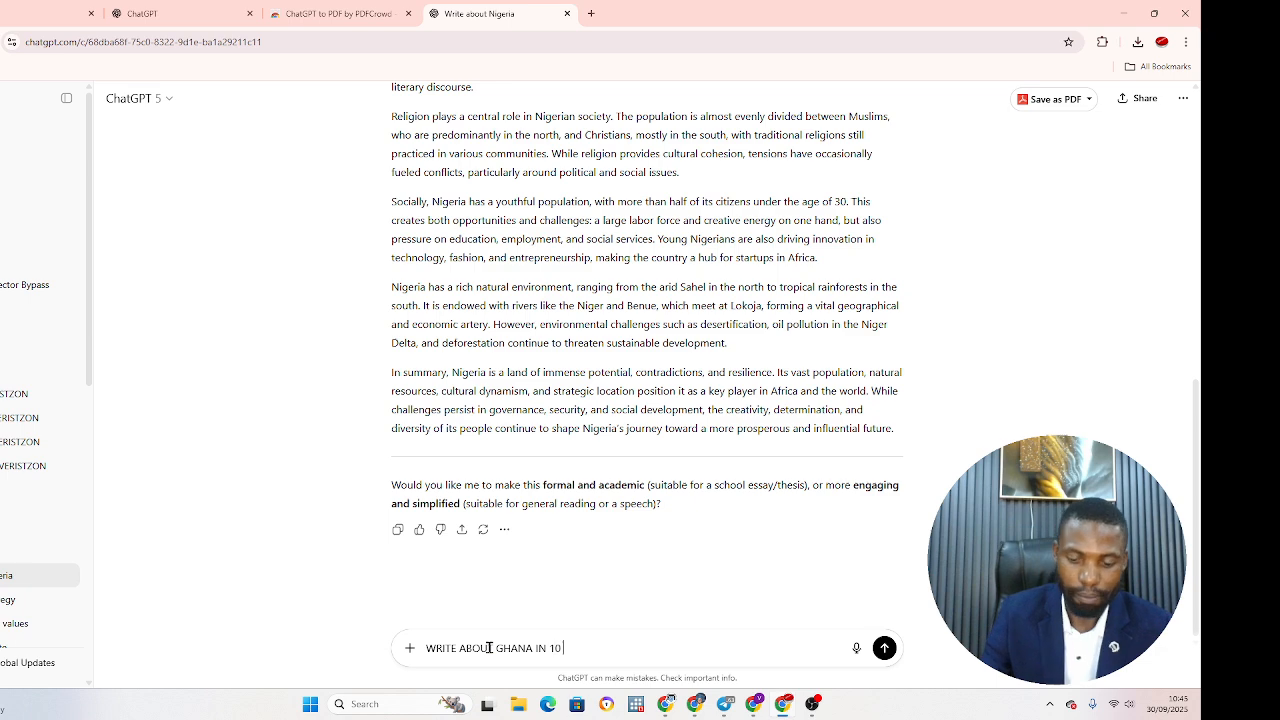
text( PARAGRAPHS)
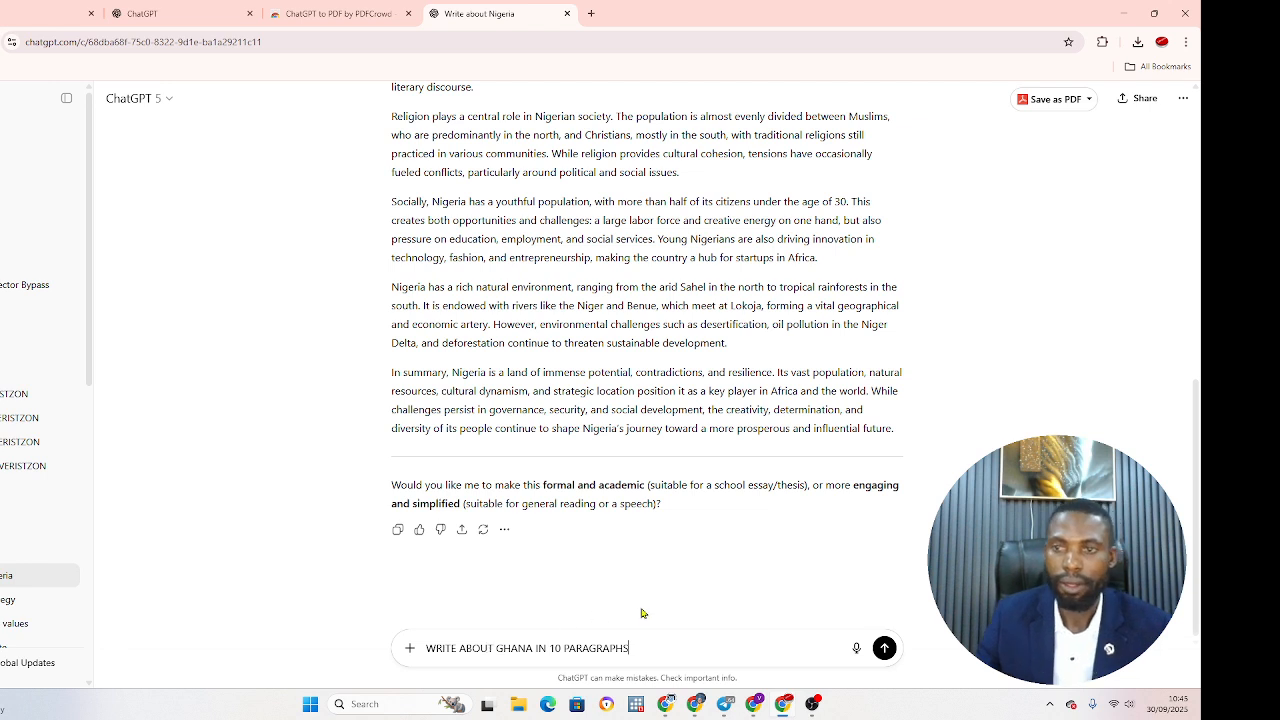
key(Return)
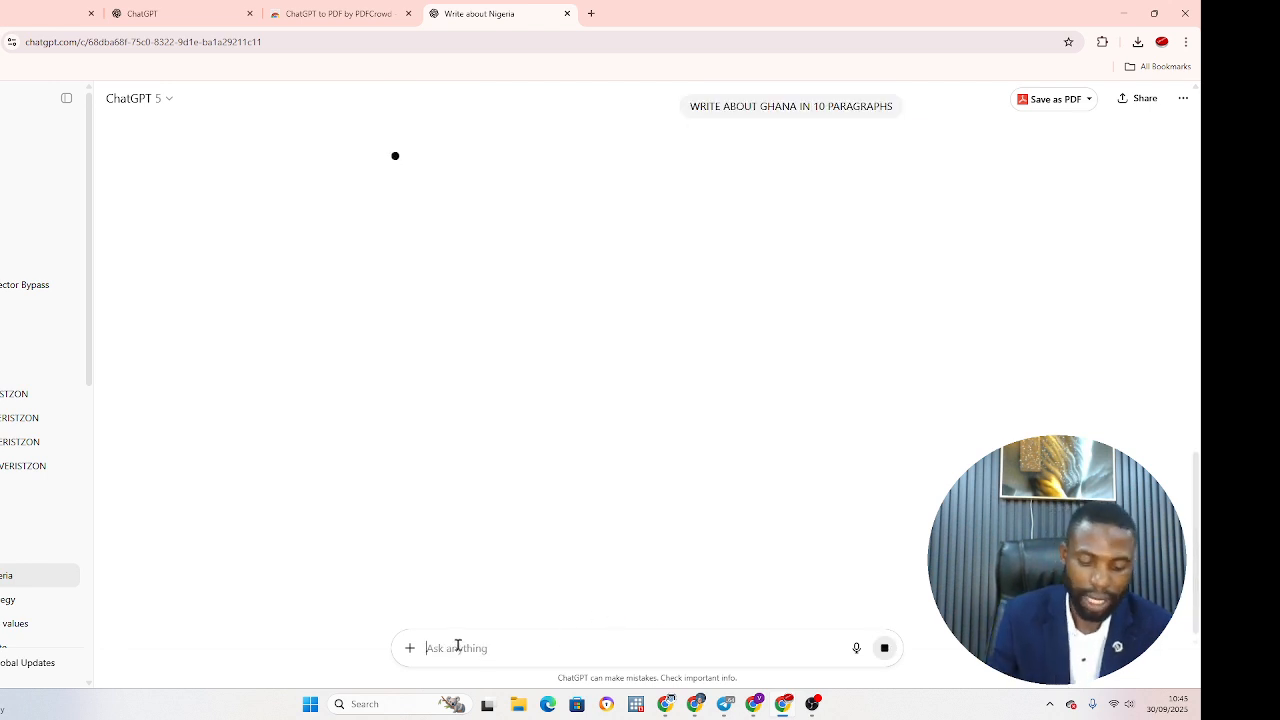
Write the follow-up prompt "WRITE ABOUT KENYA IN 10 PARAGRAPHS" and send it once the Ghana answer is complete
text(WRI)
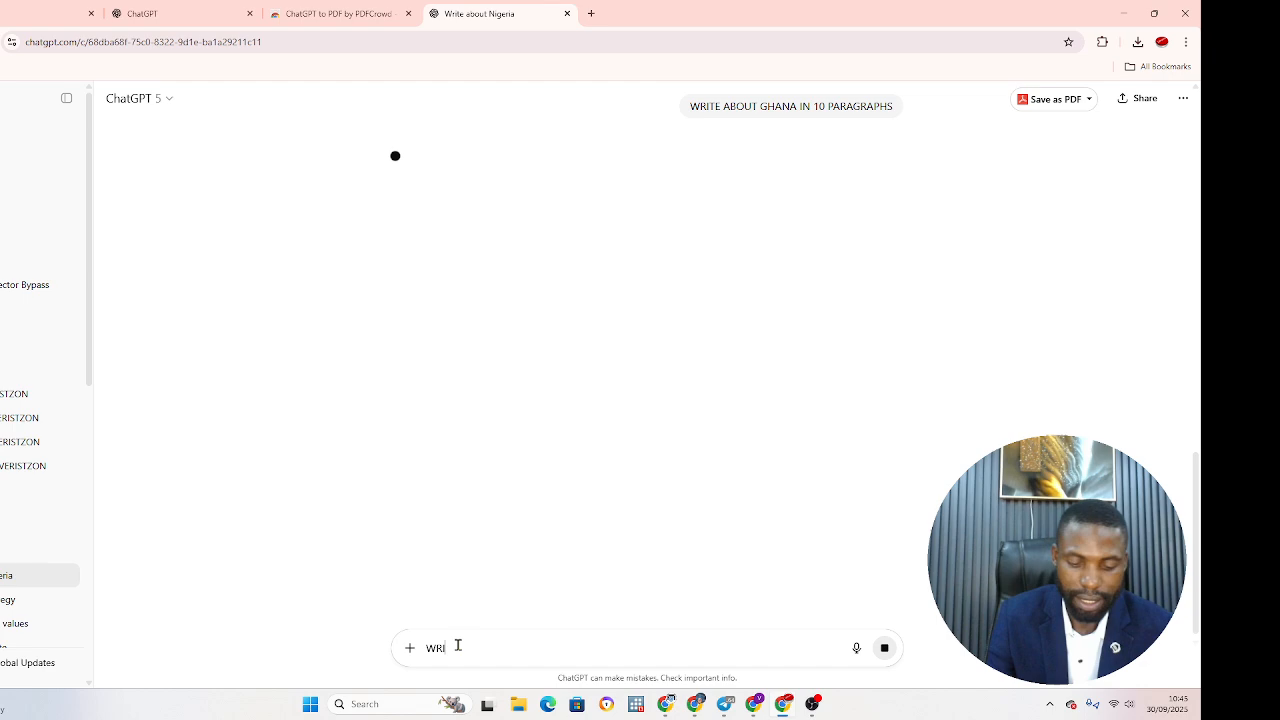
text(TE ABOUT )
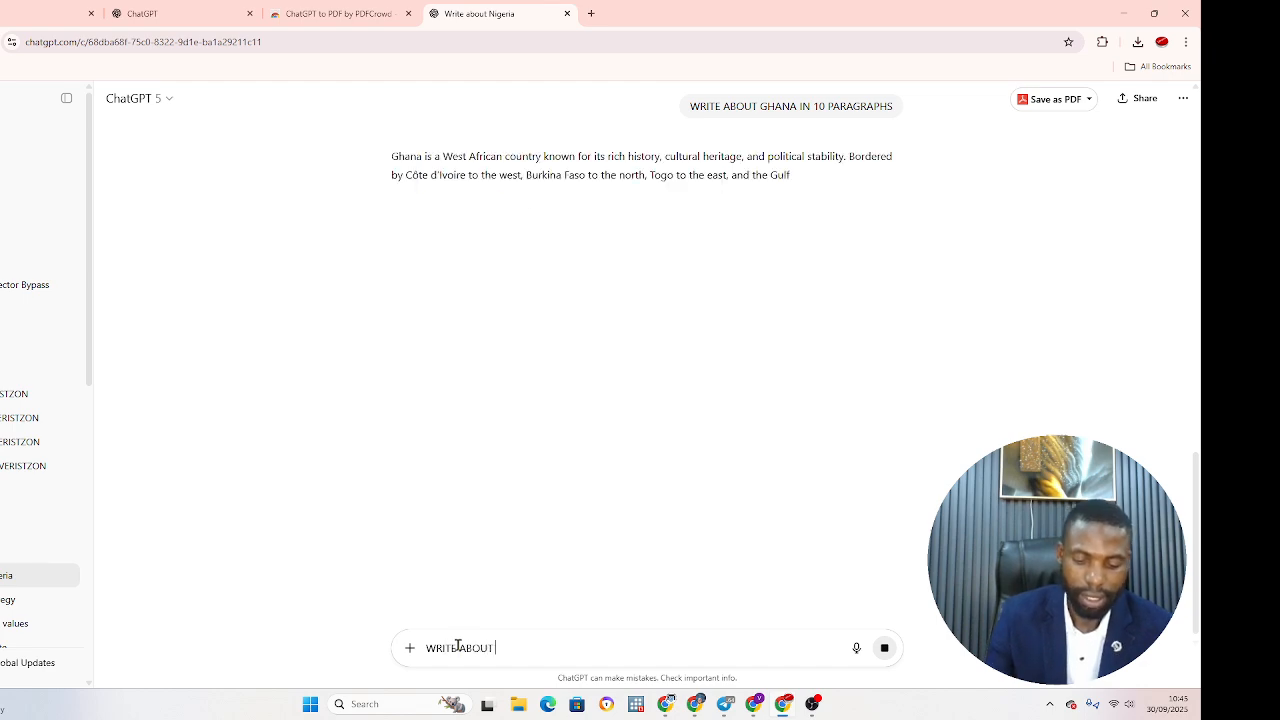
text(KENYA IN )
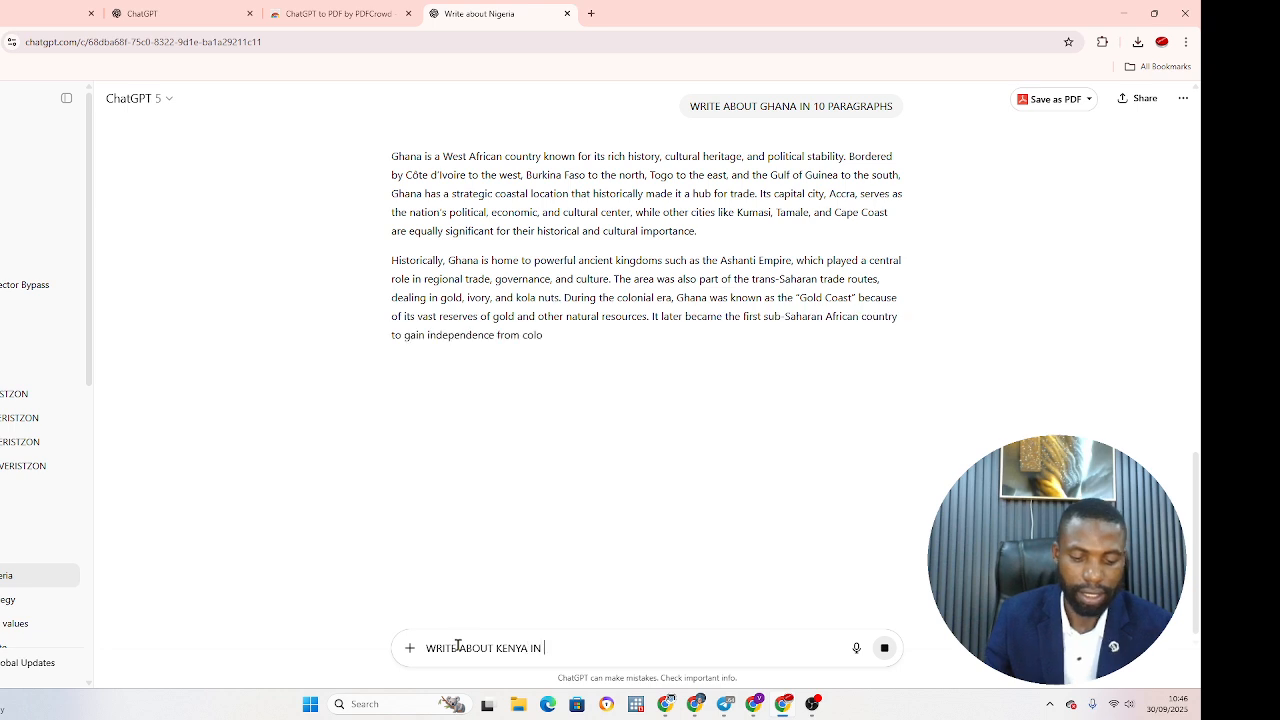
text(10 PARAGRAPHS)
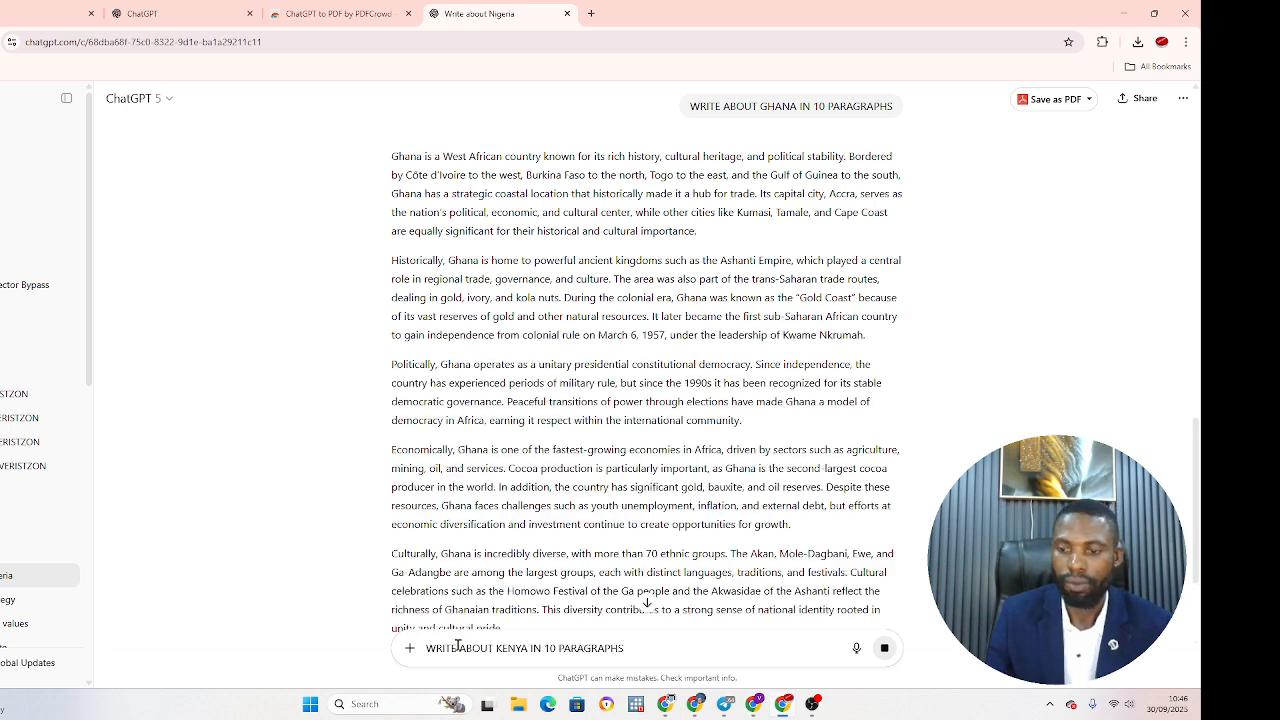
scroll(683, 425, down, 1)
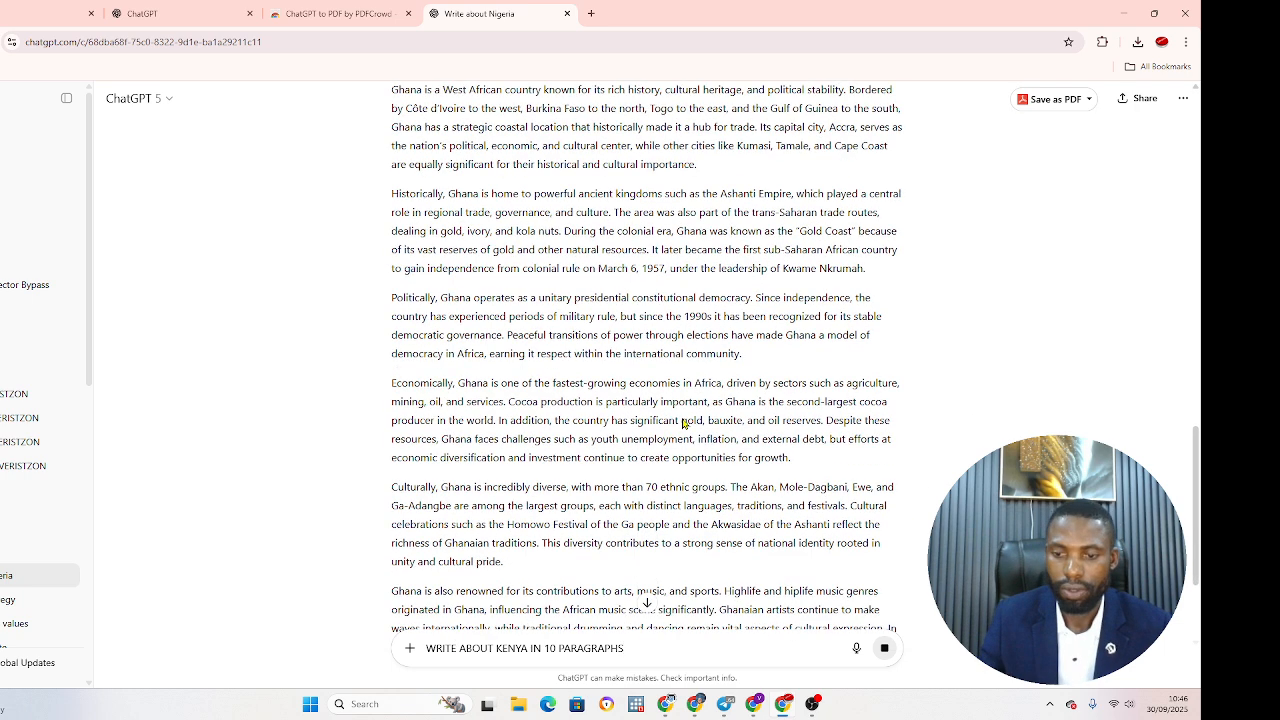
scroll(683, 425, down, 4)
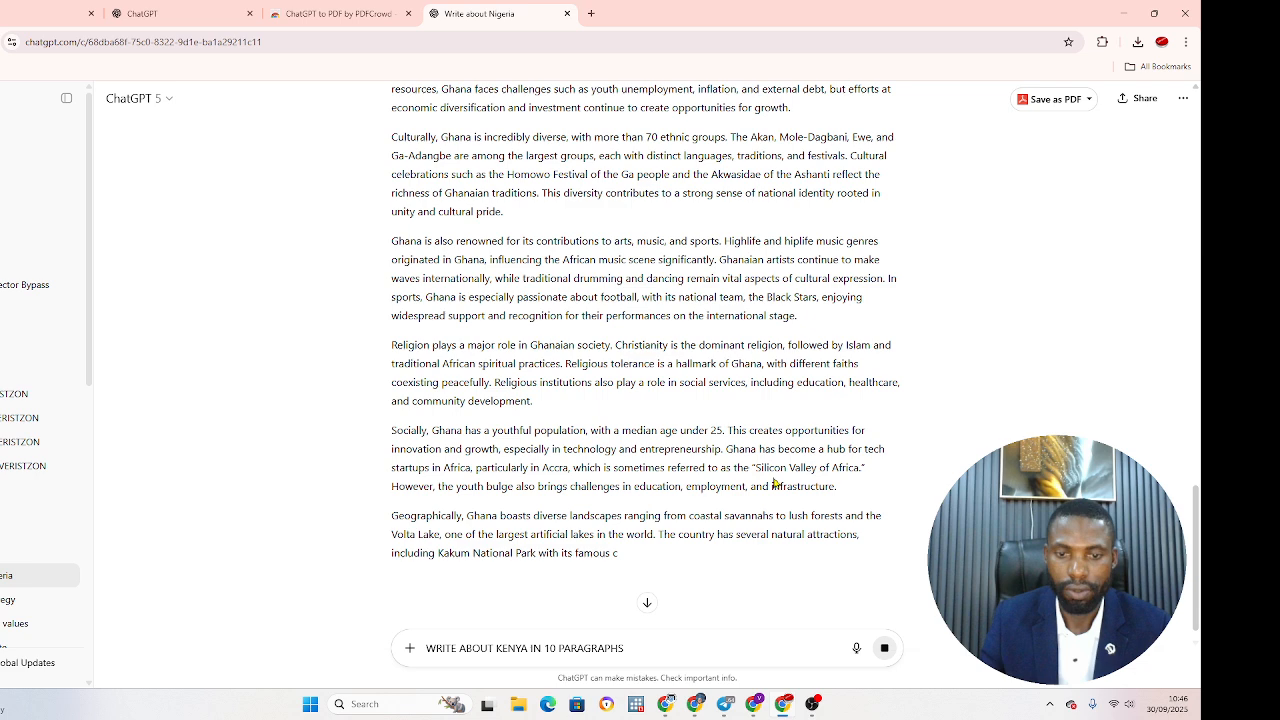
scroll(740, 465, down, 2)
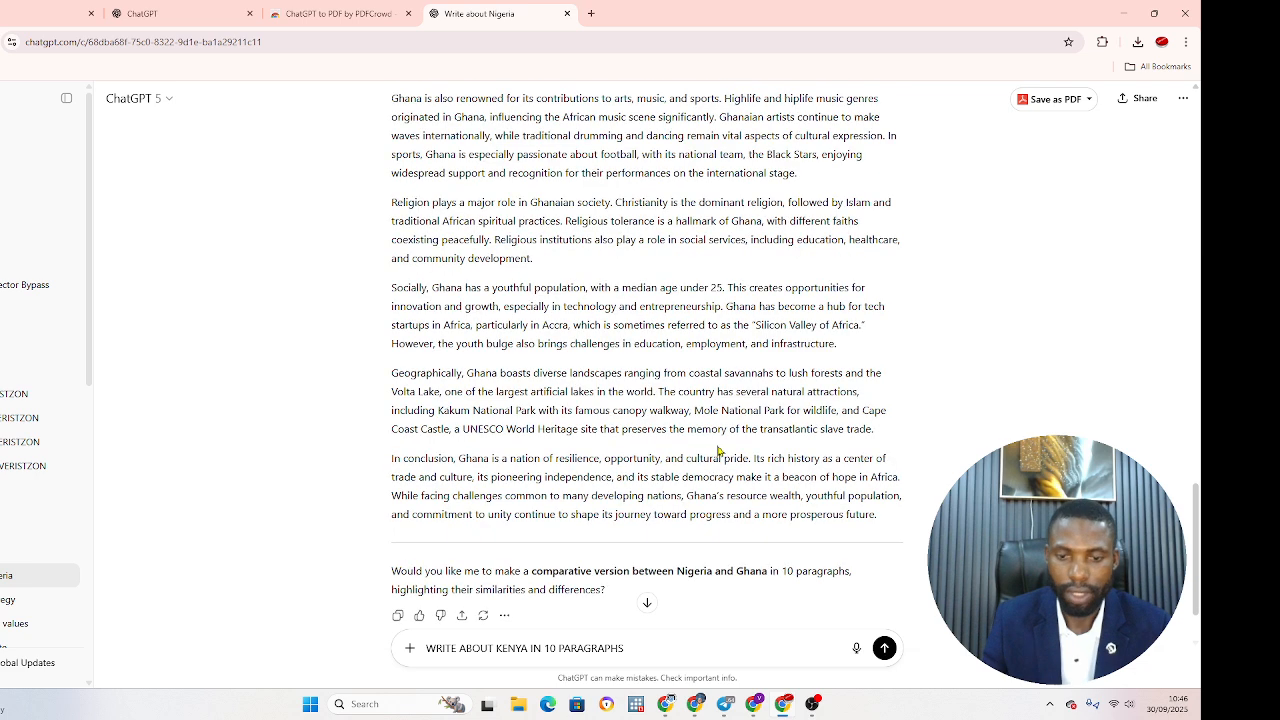
key(Return)
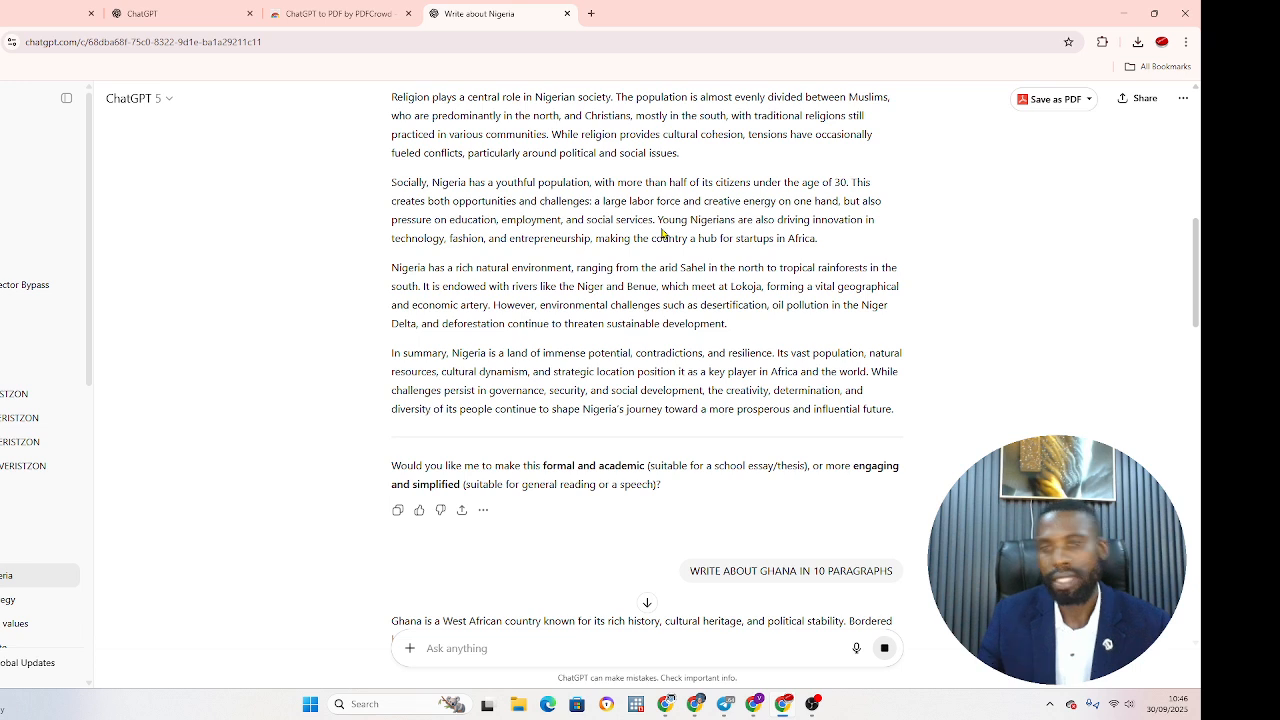
Review the Nigeria, Ghana and Kenya answers and save the conversation as a PDF with the PDFCrowd extension
scroll(752, 366, down, 2)
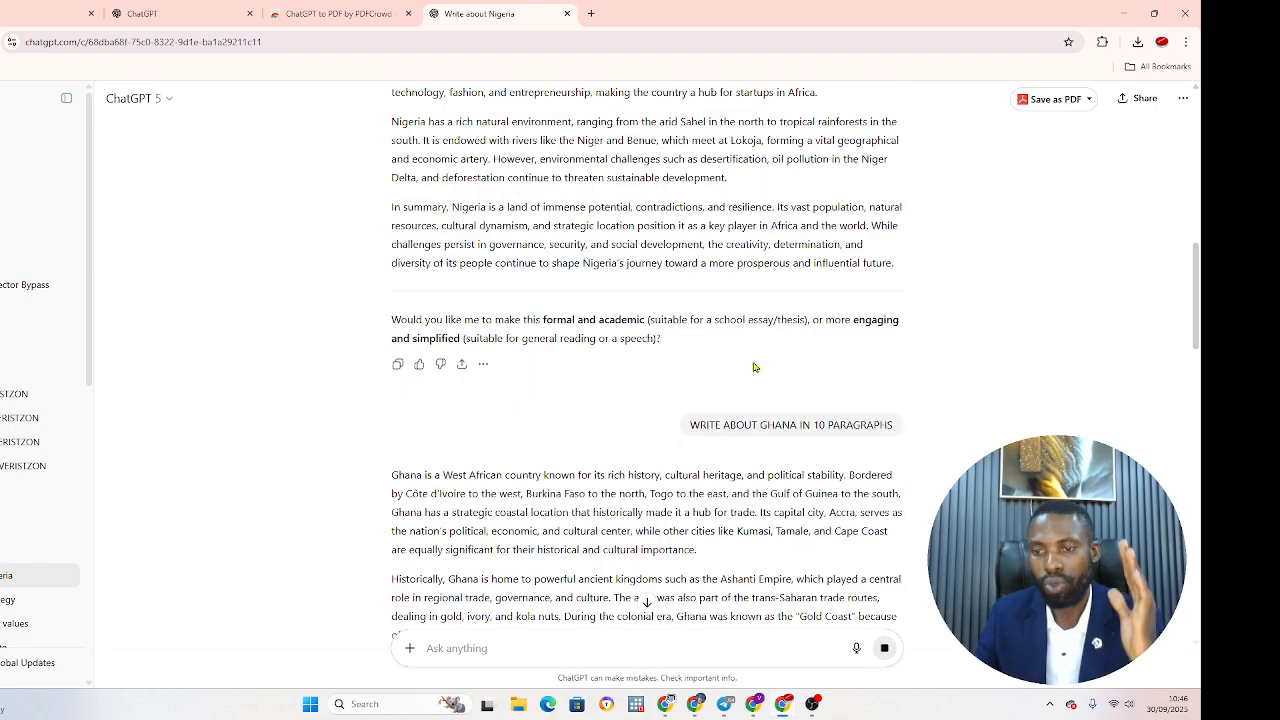
scroll(754, 367, down, 10)
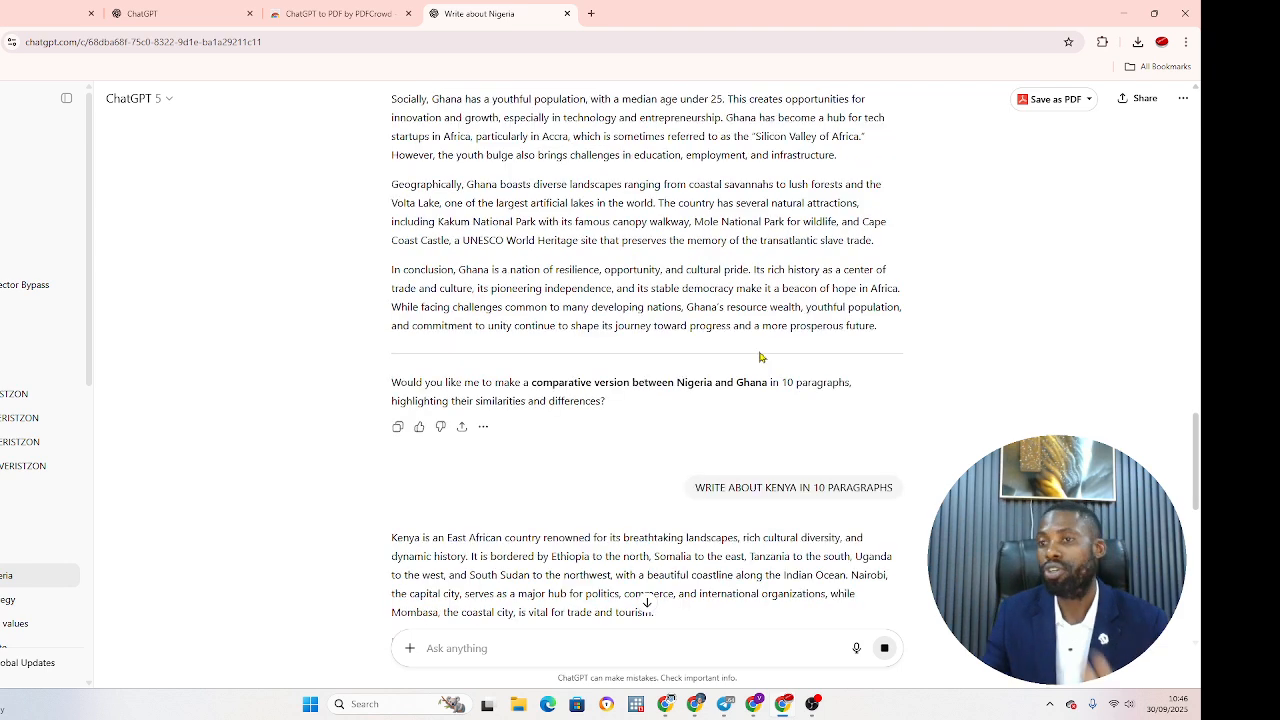
click(354, 17)
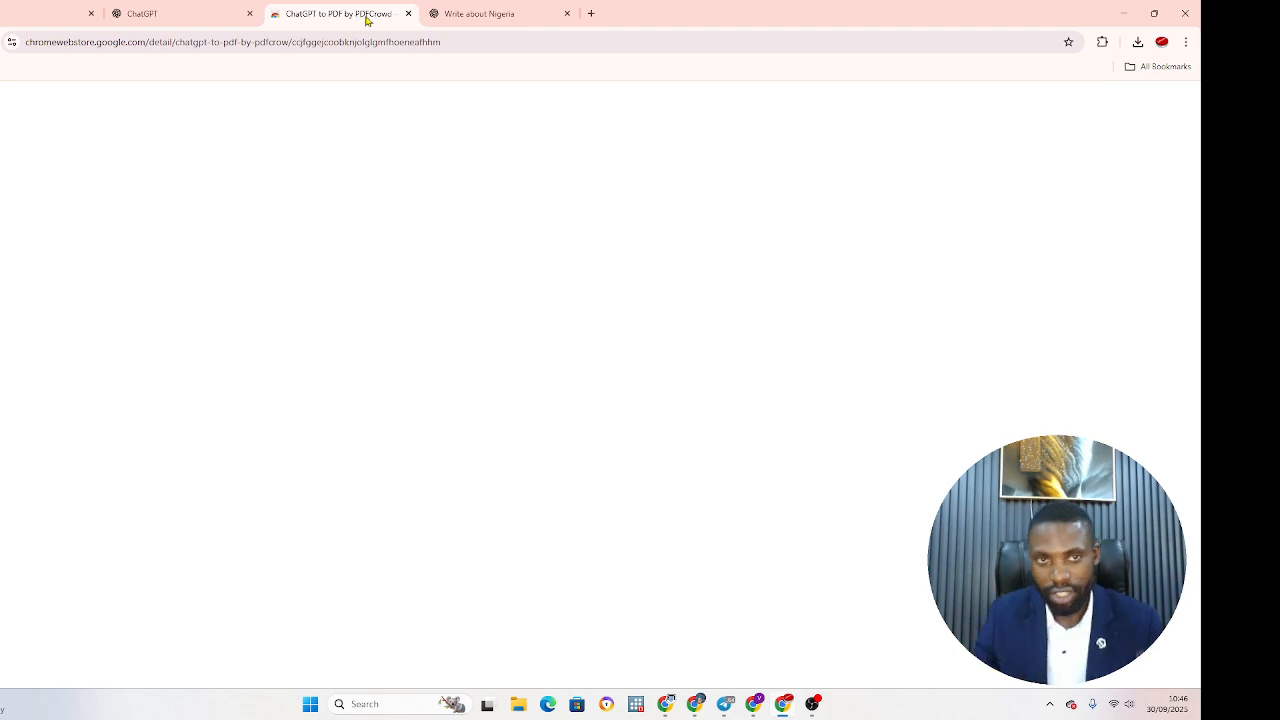
click(452, 16)
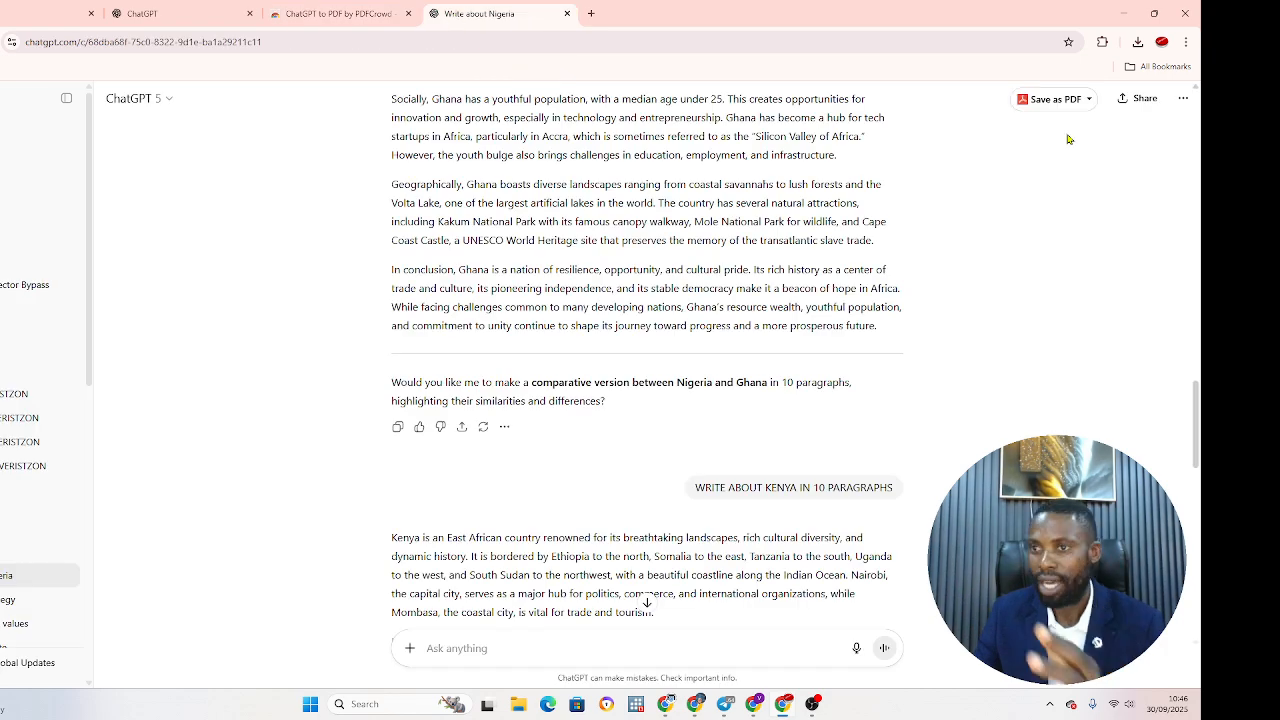
scroll(607, 498, down, 10)
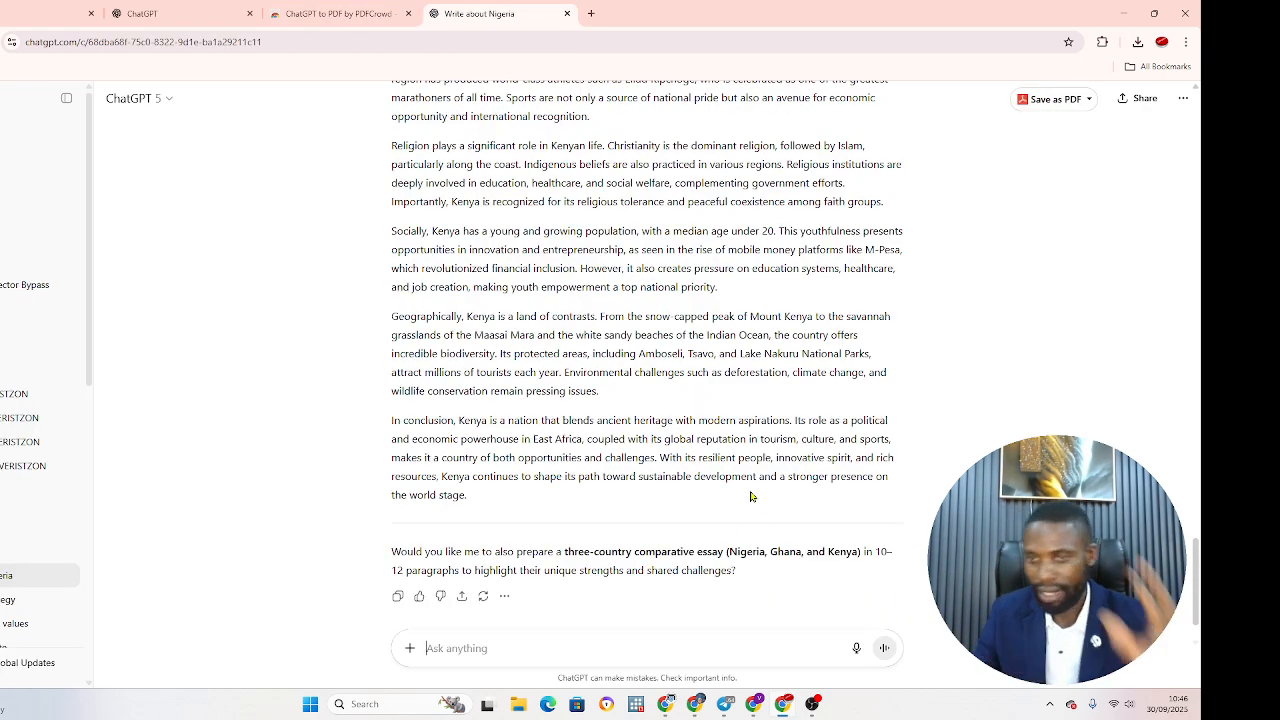
scroll(755, 480, up, 4)
scroll(758, 450, up, 15)
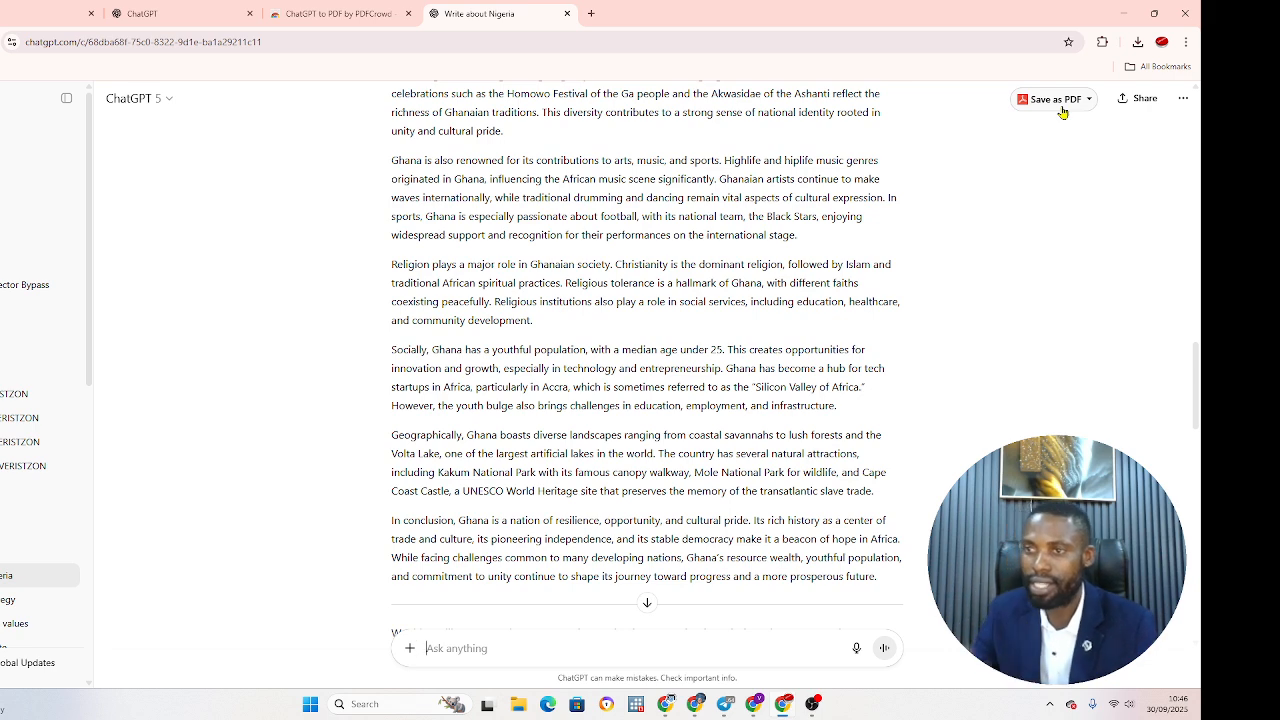
click(1058, 100)
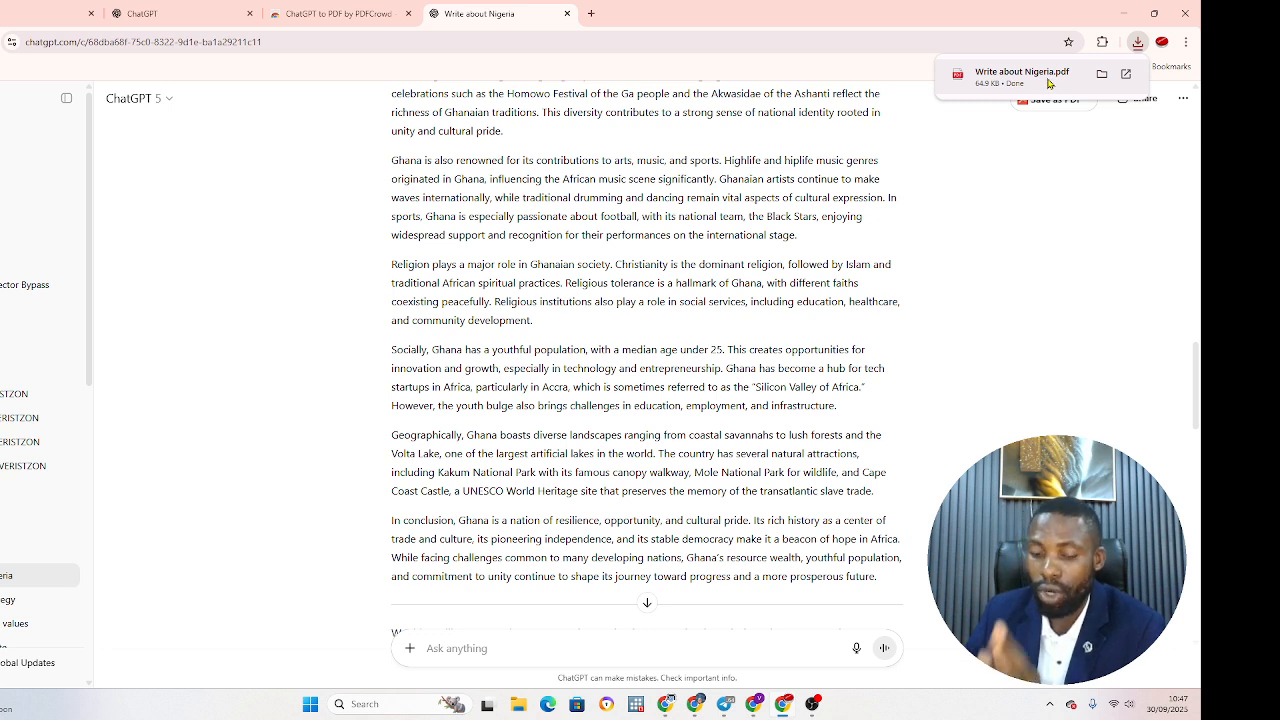
Open Write about Nigeria.pdf from the Downloads folder in File Explorer and dismiss Edge's restore-pages prompt
click(524, 713)
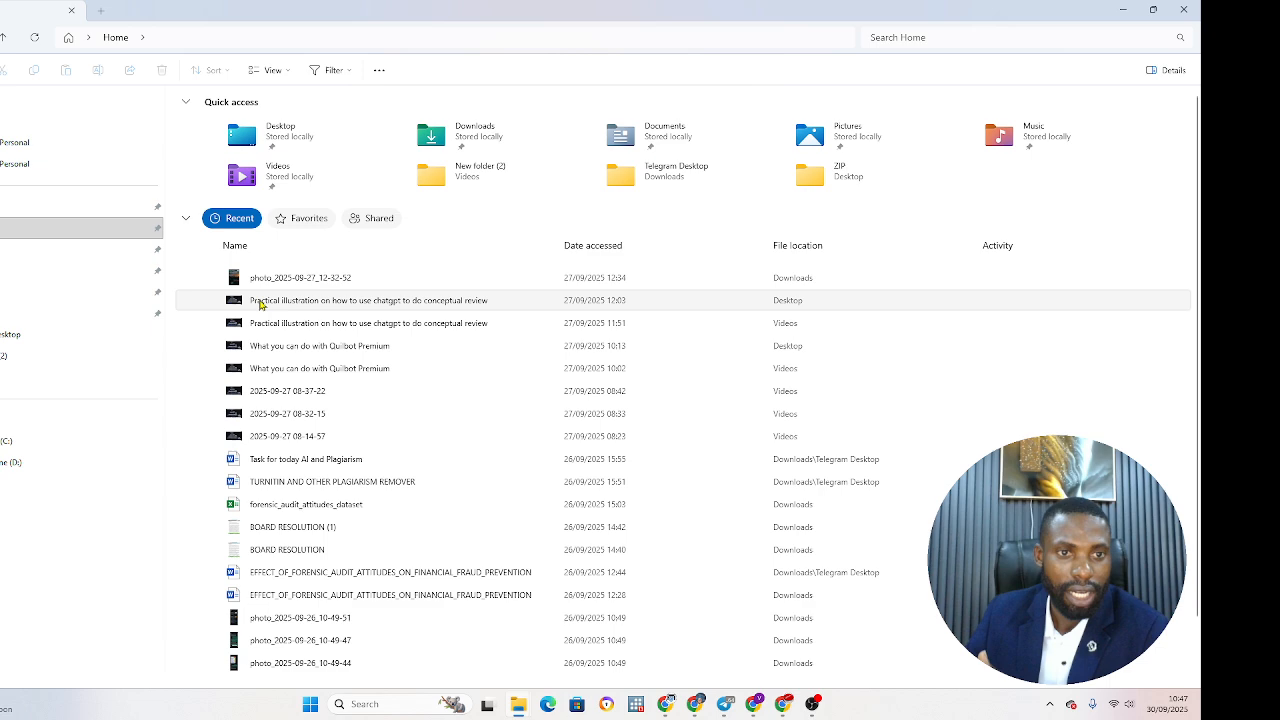
click(487, 131)
double_click(487, 131)
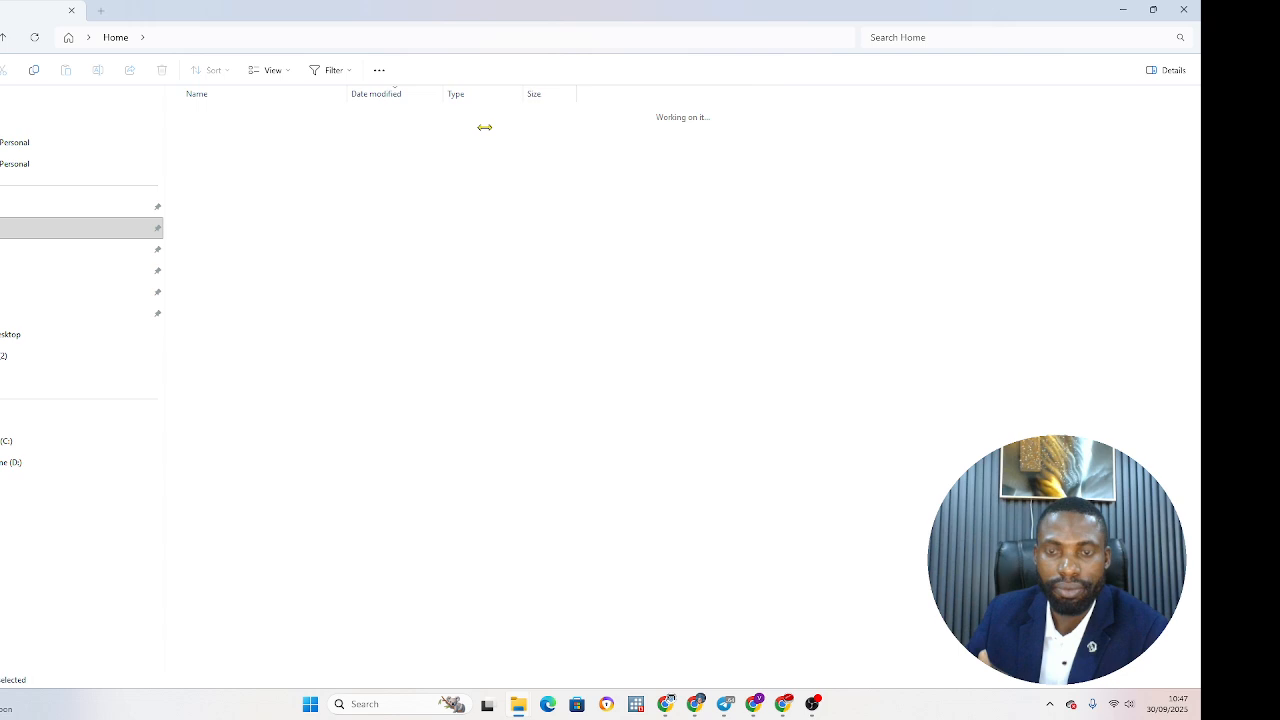
click(267, 134)
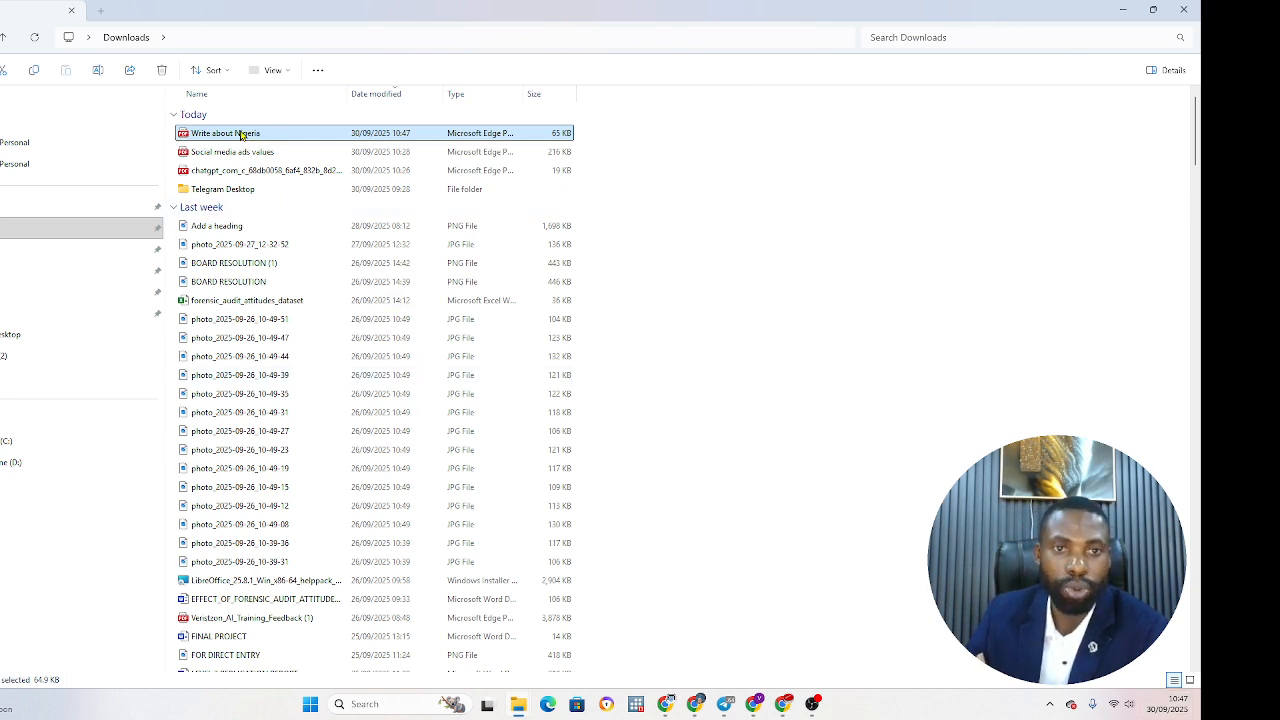
click(711, 237)
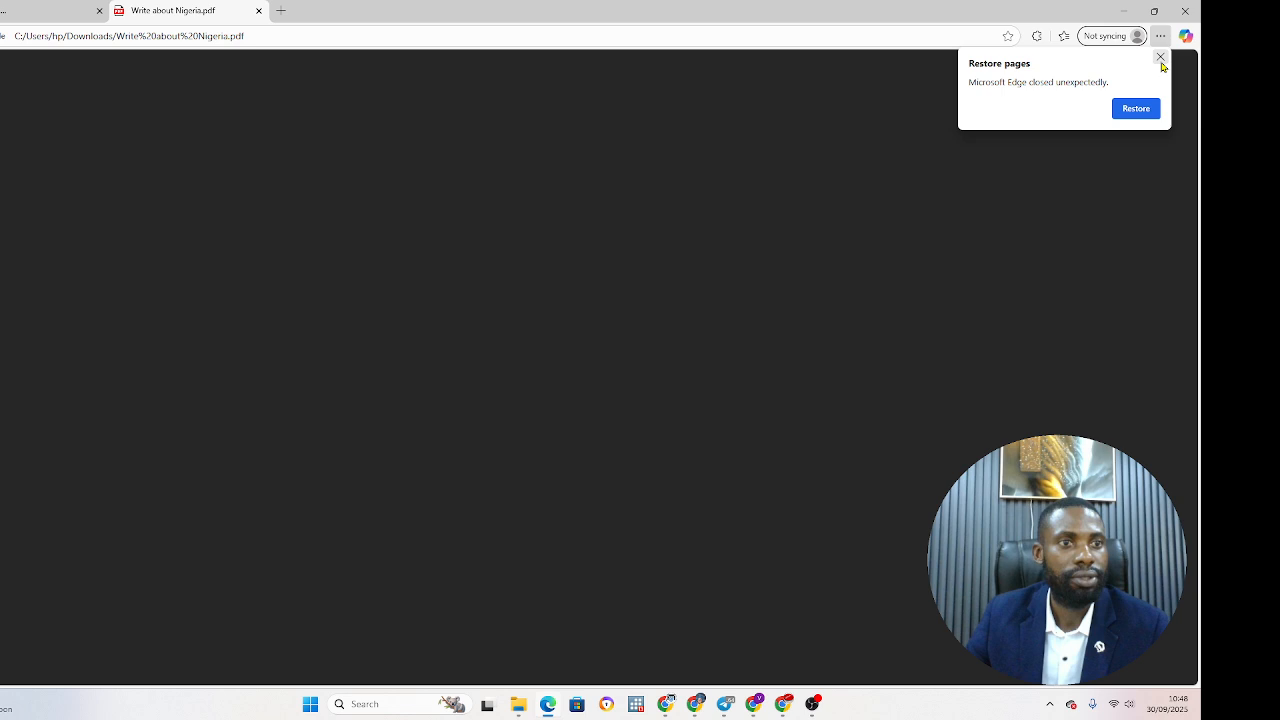
click(1160, 58)
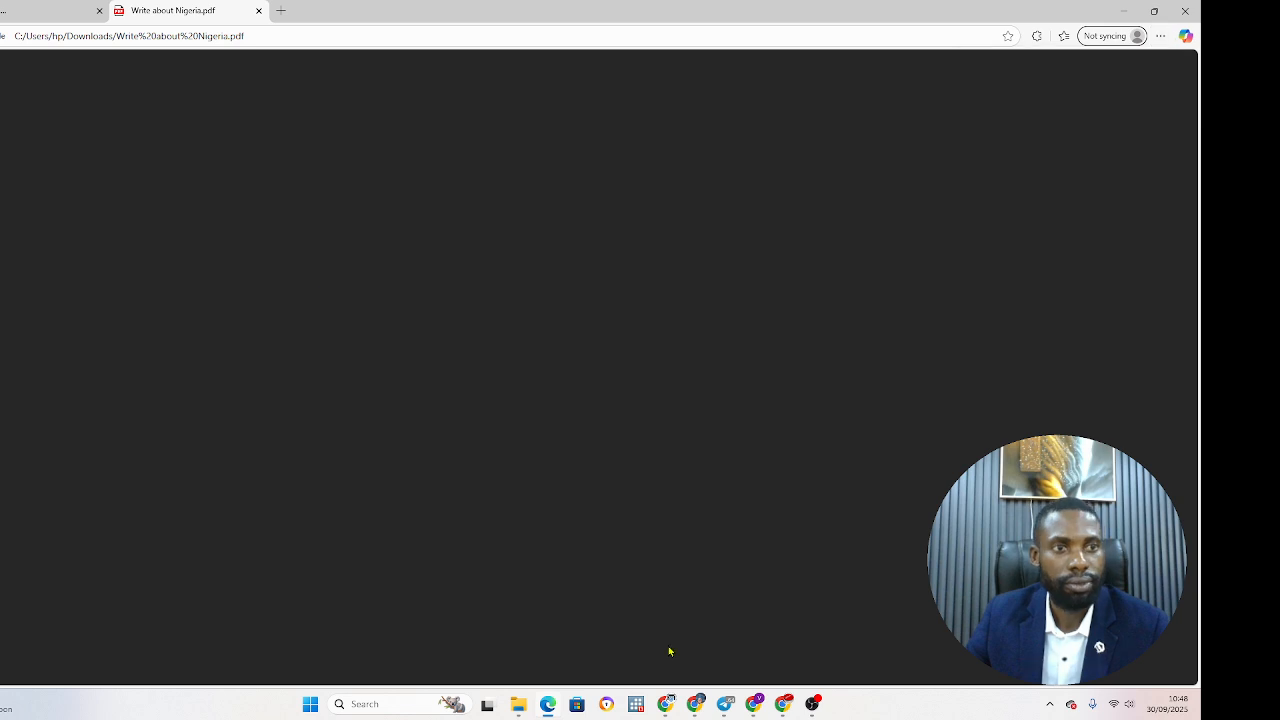
Switch back to Chrome, try to open the downloaded Write about Nigeria.pdf there, and close the tabs it opens in
mouse_move(785, 709)
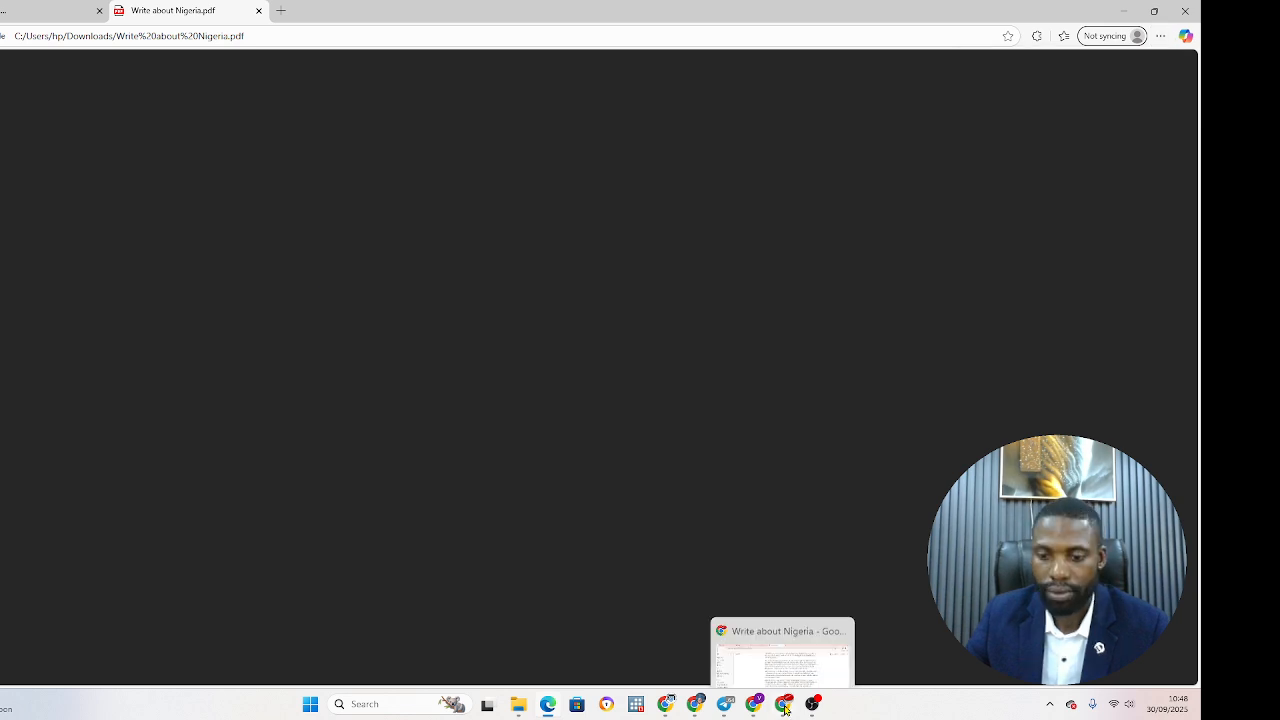
click(785, 709)
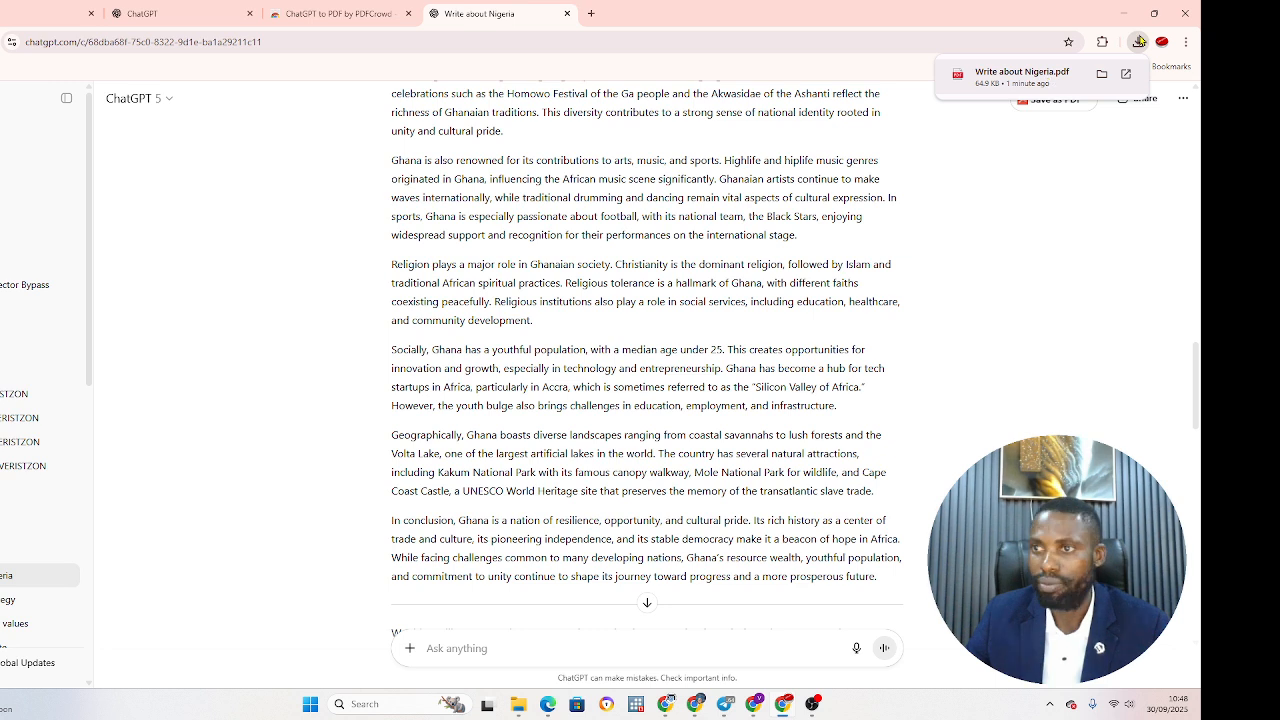
key(Return)
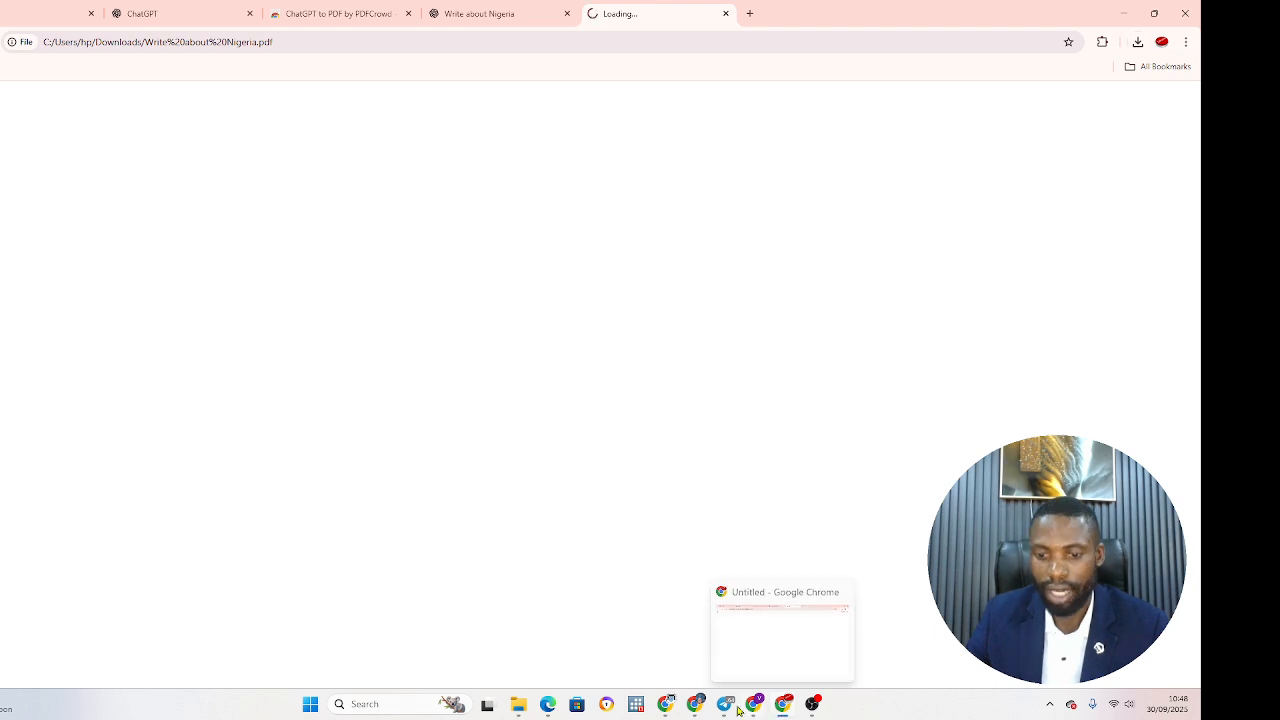
click(1137, 40)
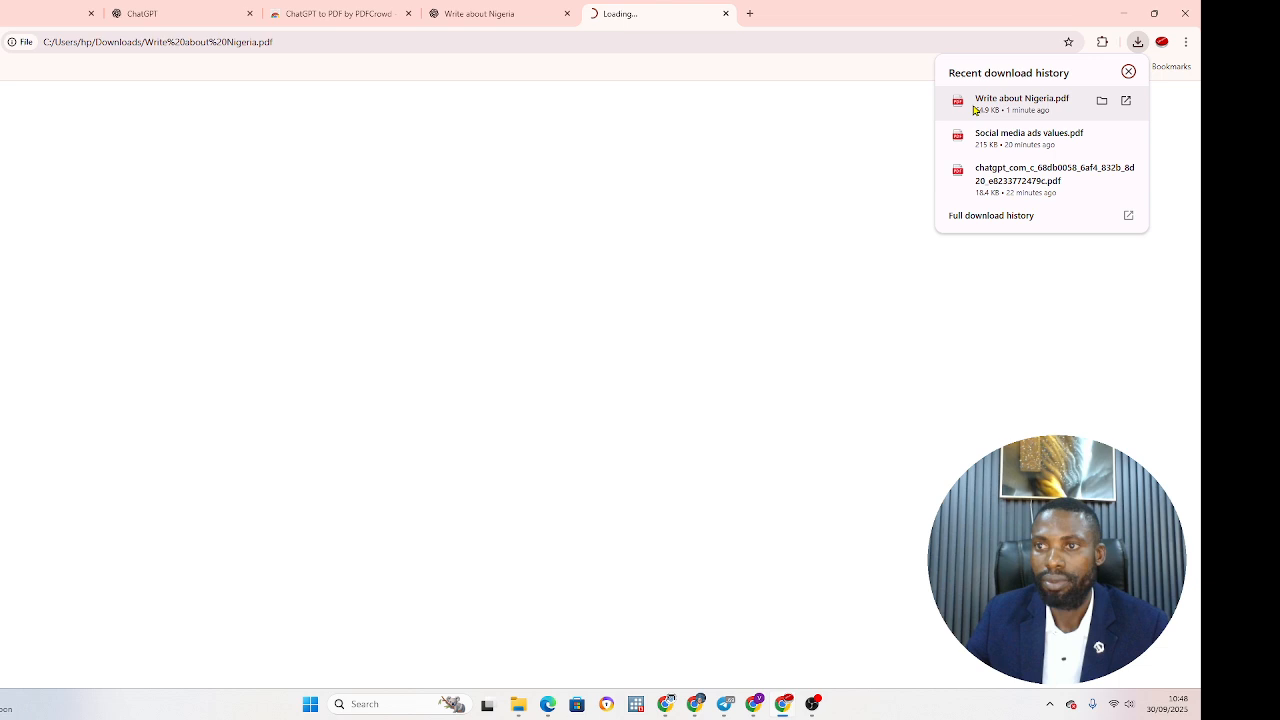
click(975, 109)
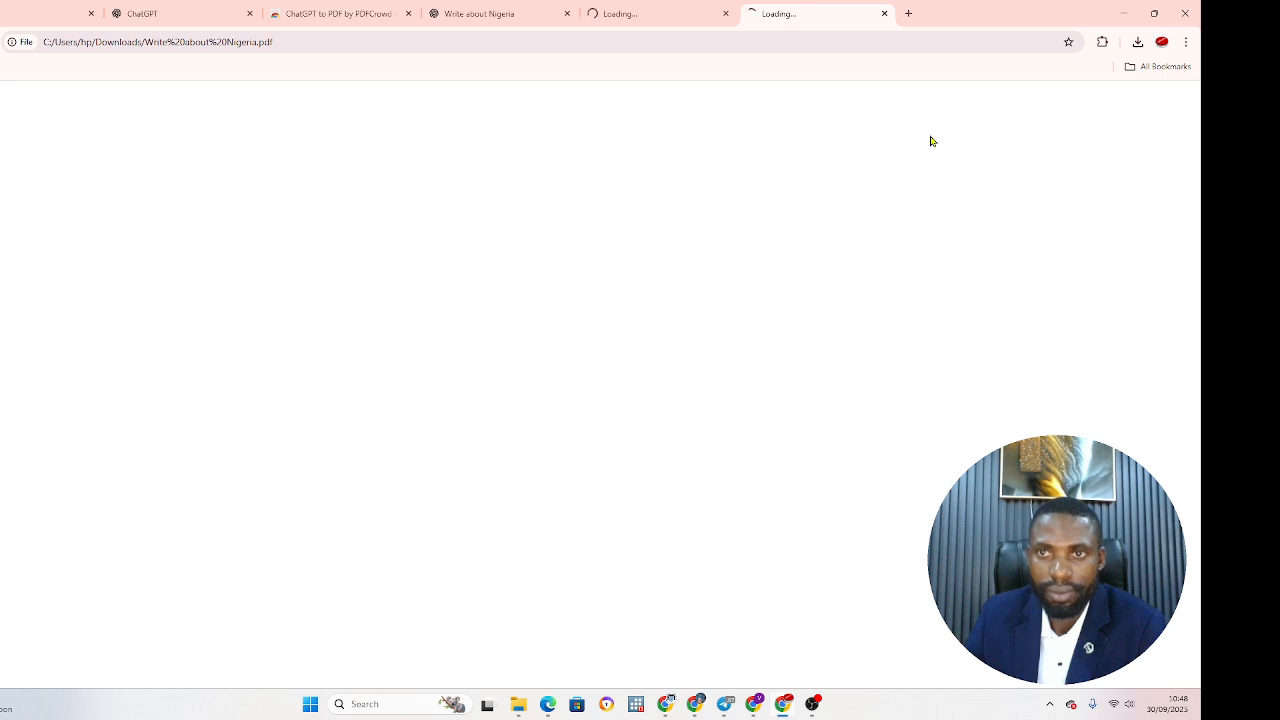
click(884, 14)
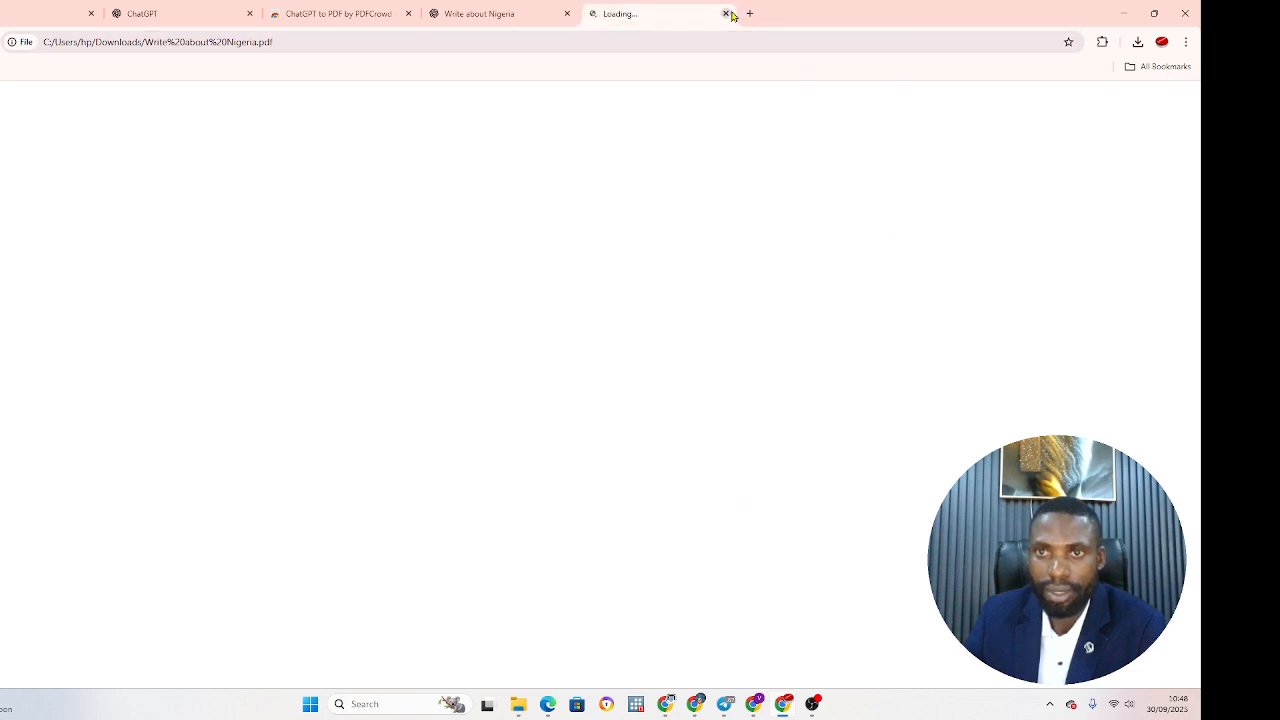
click(726, 13)
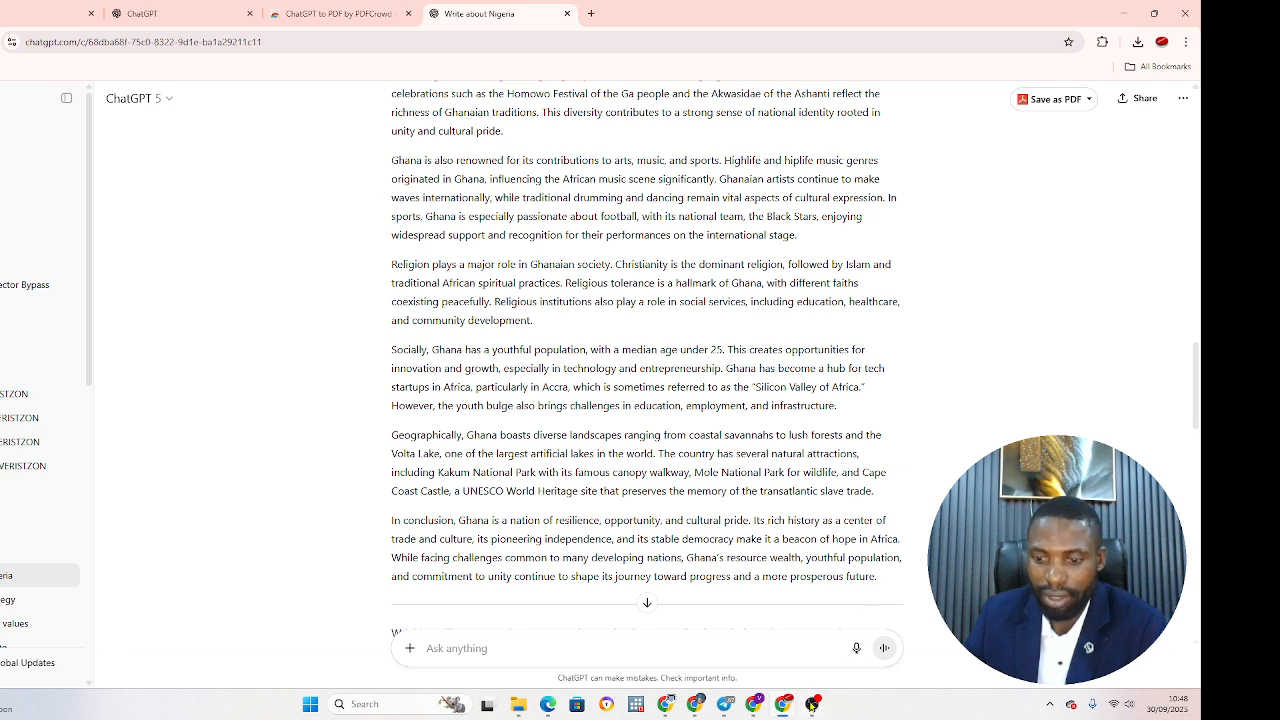
Try again to open Write about Nigeria.pdf from Chrome's recent downloads, and exit the unresponsive page
click(1138, 42)
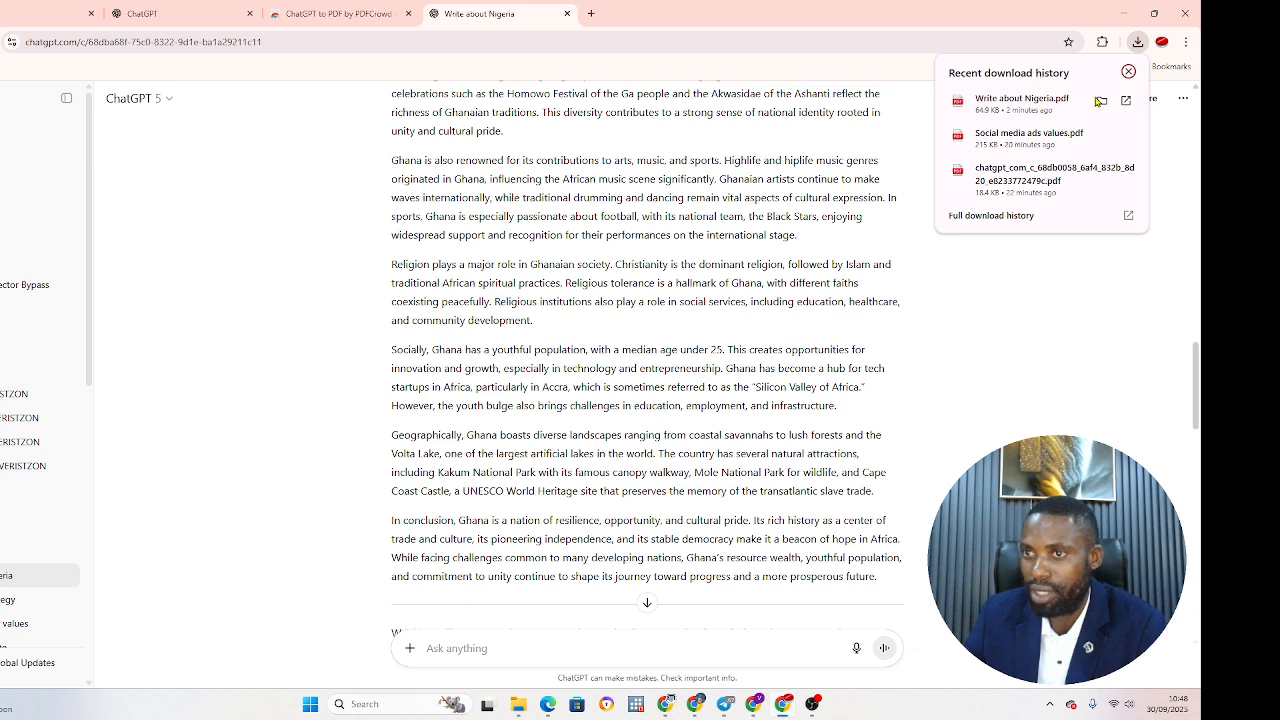
click(1036, 107)
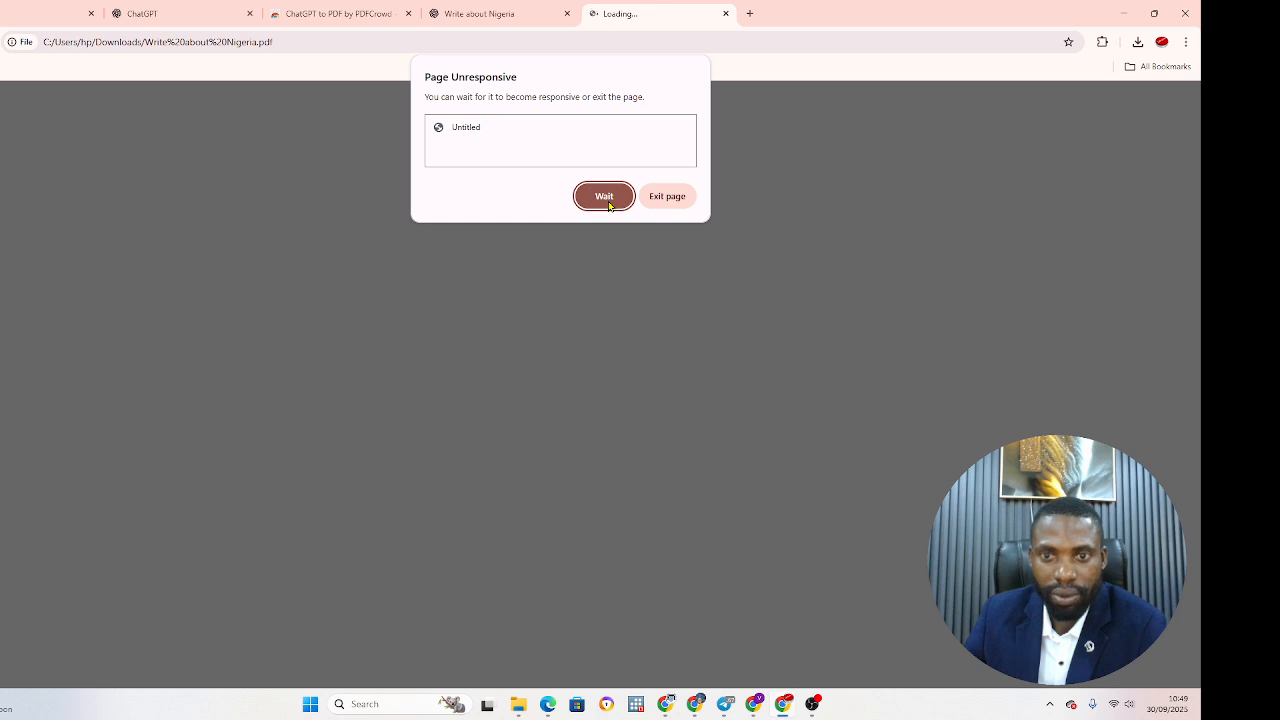
click(674, 200)
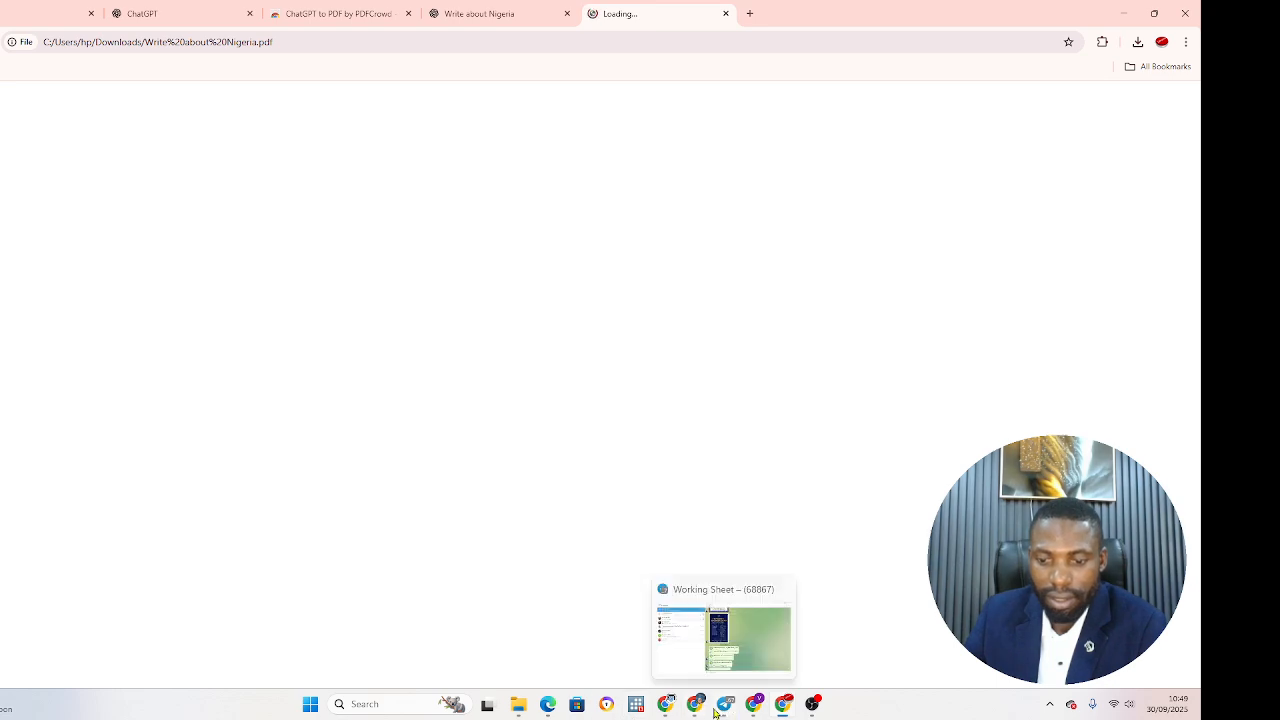
Switch to Microsoft Edge, close its extra tab and close the browser window with the blank PDF
click(549, 705)
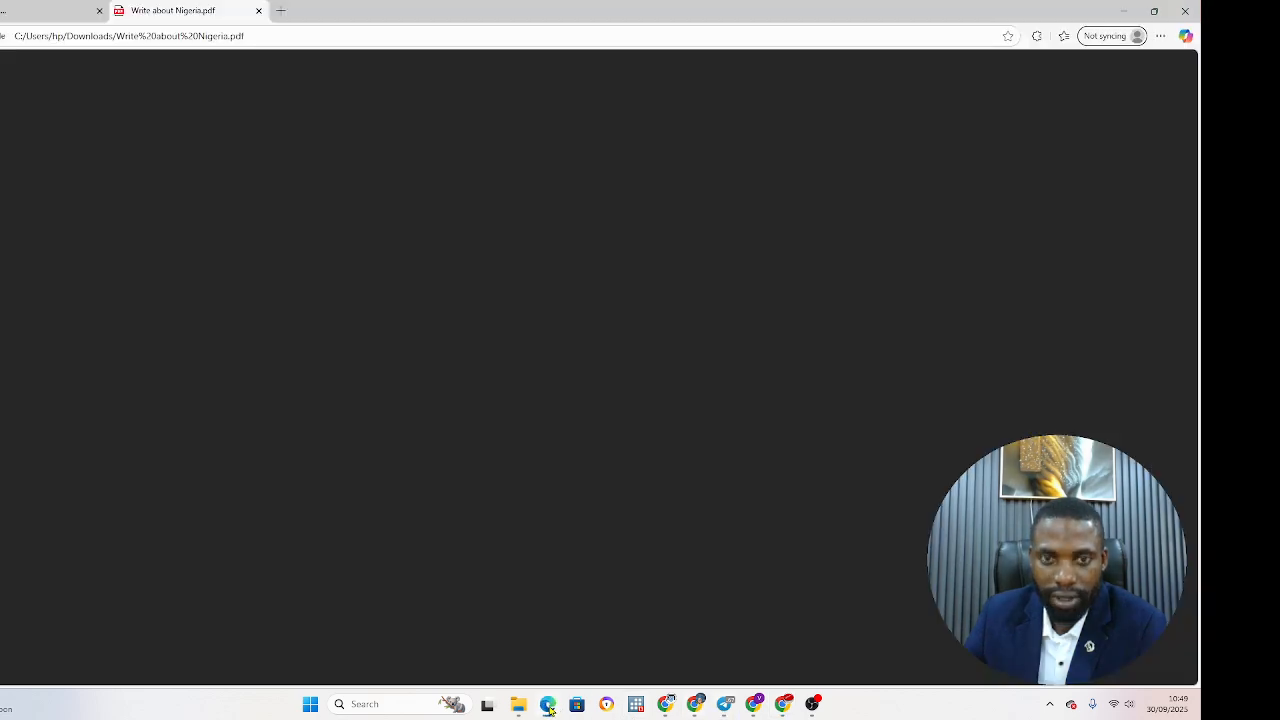
click(99, 11)
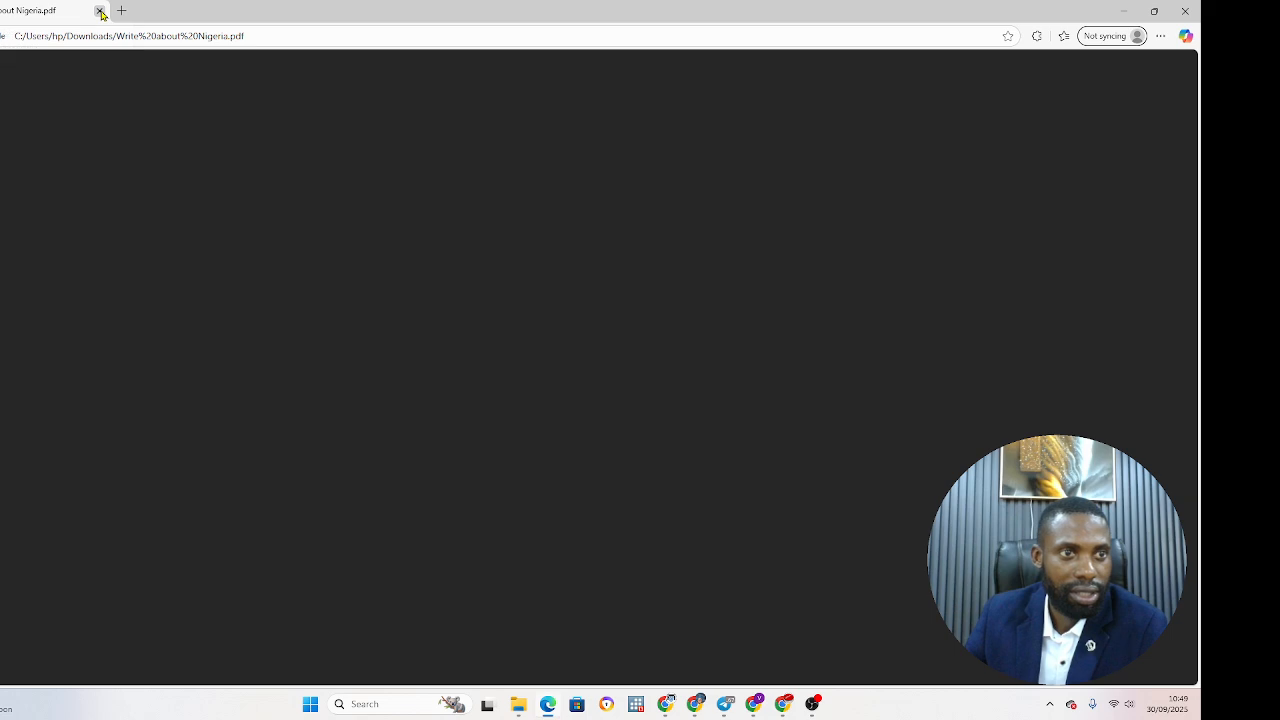
click(1187, 11)
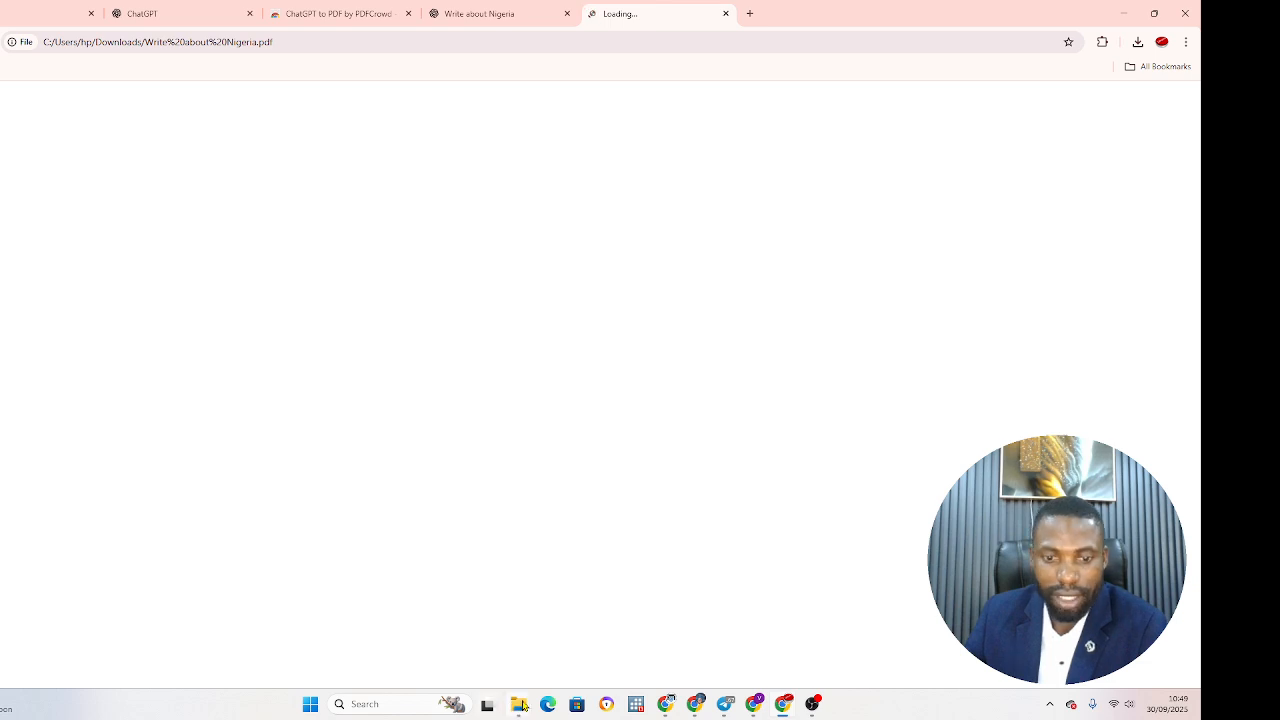
Check the recent files in File Explorer for Write about Nigeria, and return to the Chrome window holding the PDF
click(520, 705)
click(322, 285)
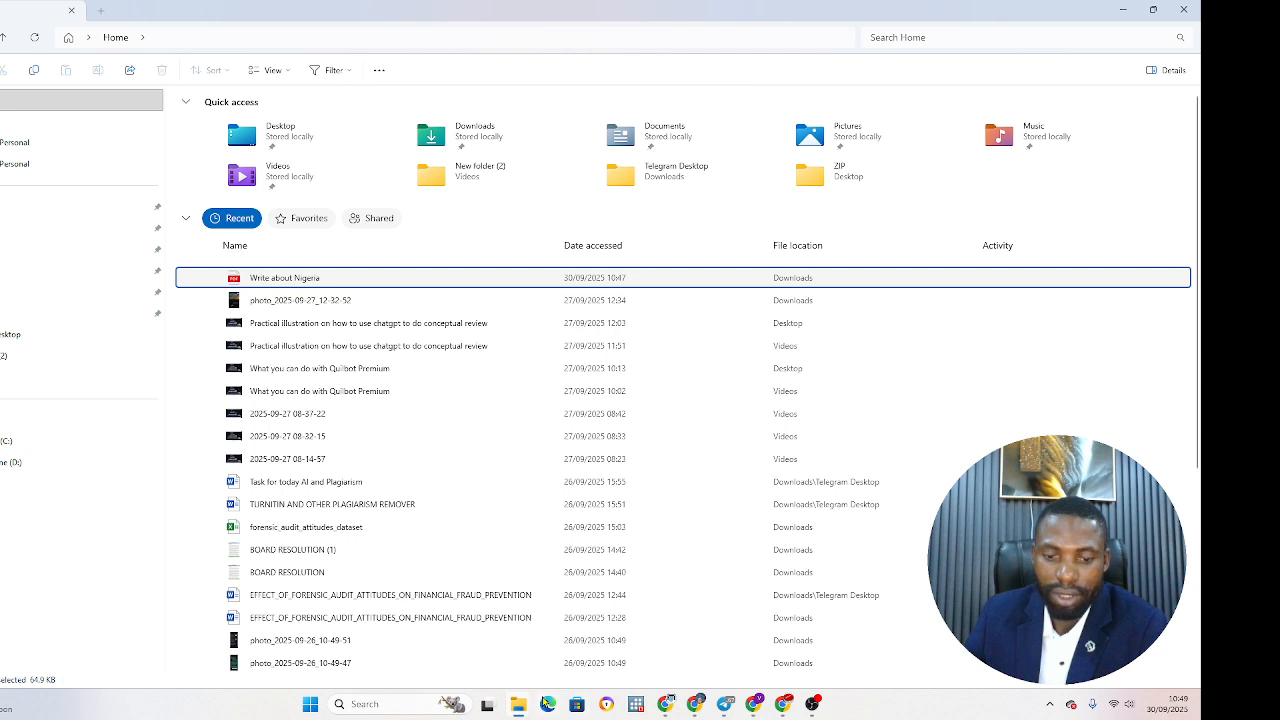
click(783, 704)
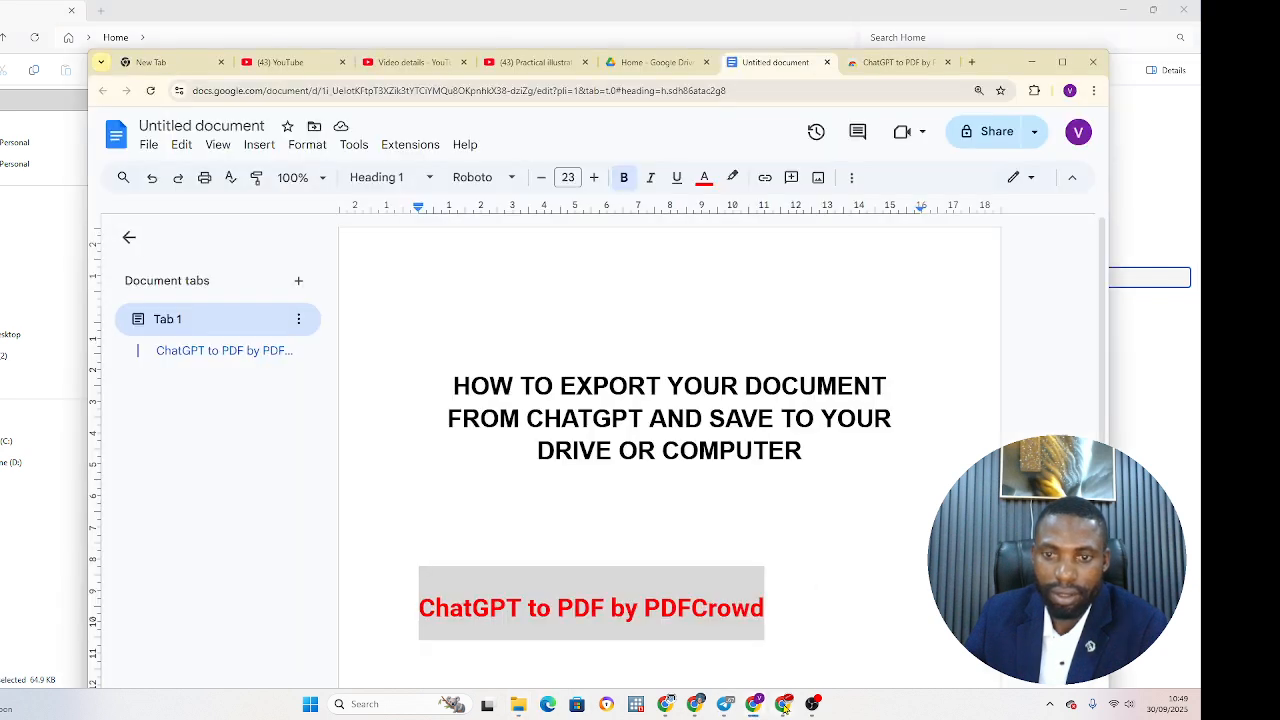
click(784, 705)
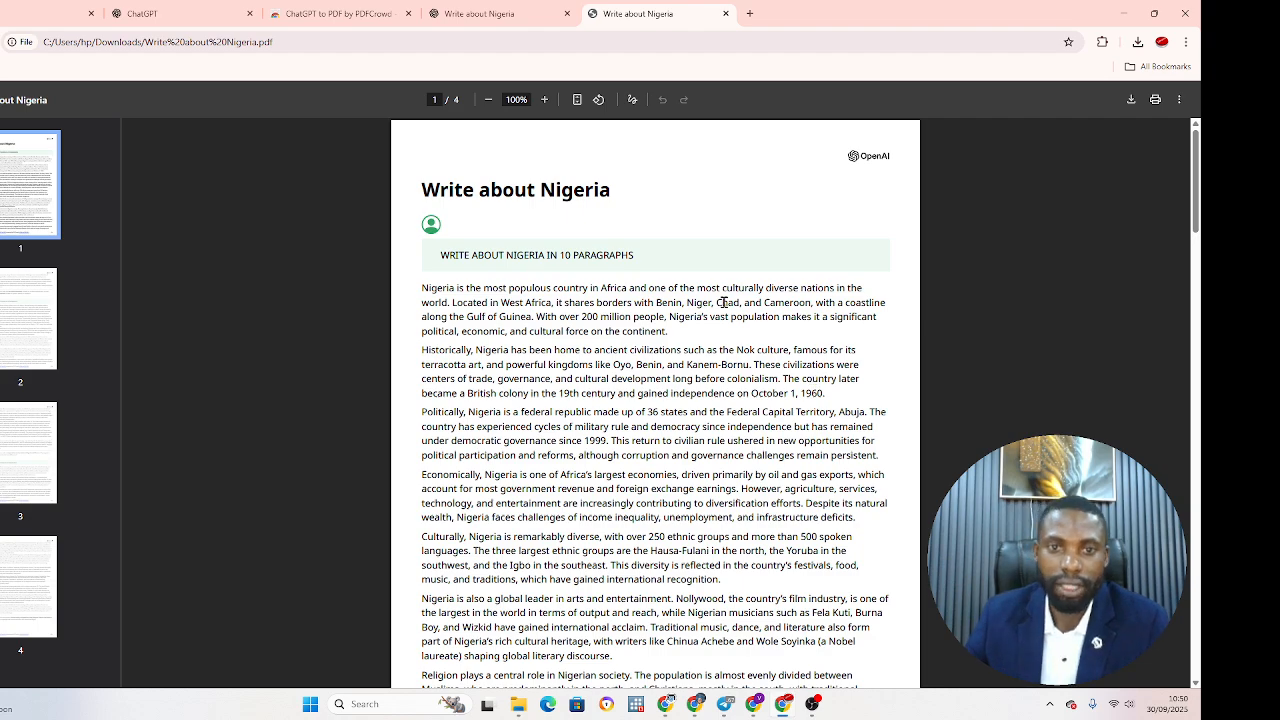
Review all pages of the exported PDF, highlighting the Nigeria and Ghana prompts and checking the Kenya section
scroll(765, 300, down, 5)
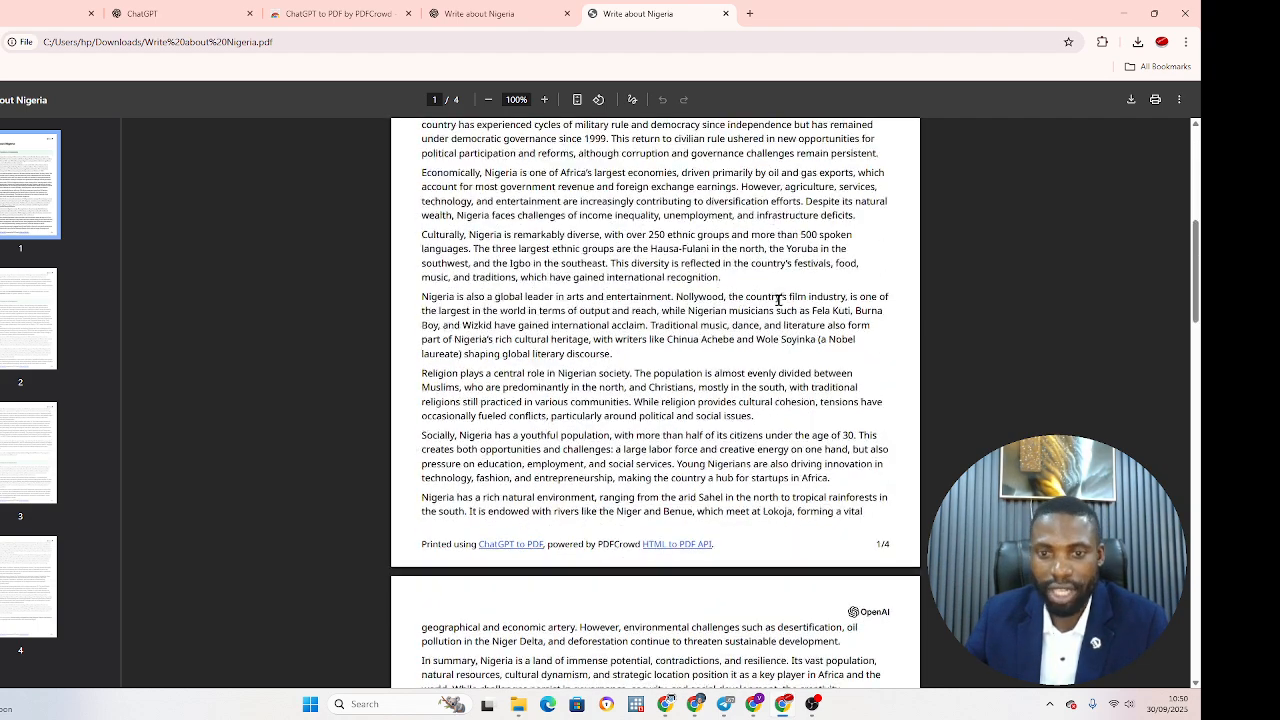
scroll(781, 300, up, 5)
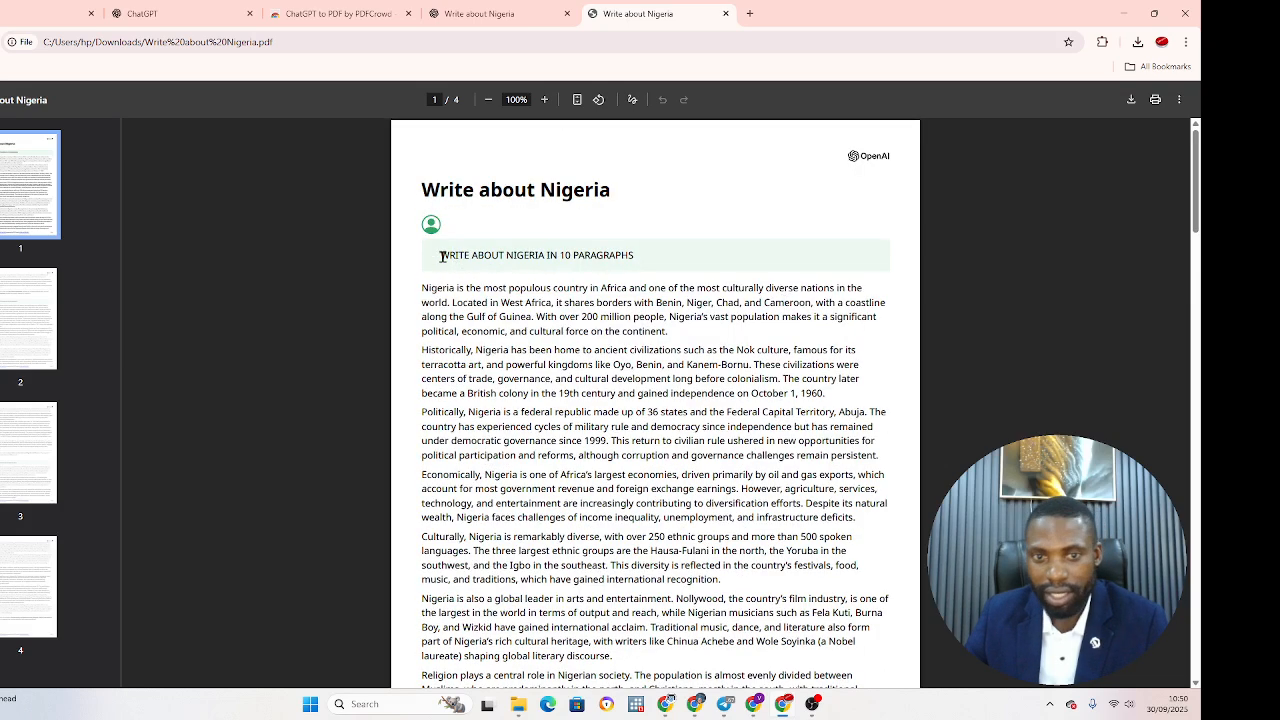
drag(440, 255, 677, 254)
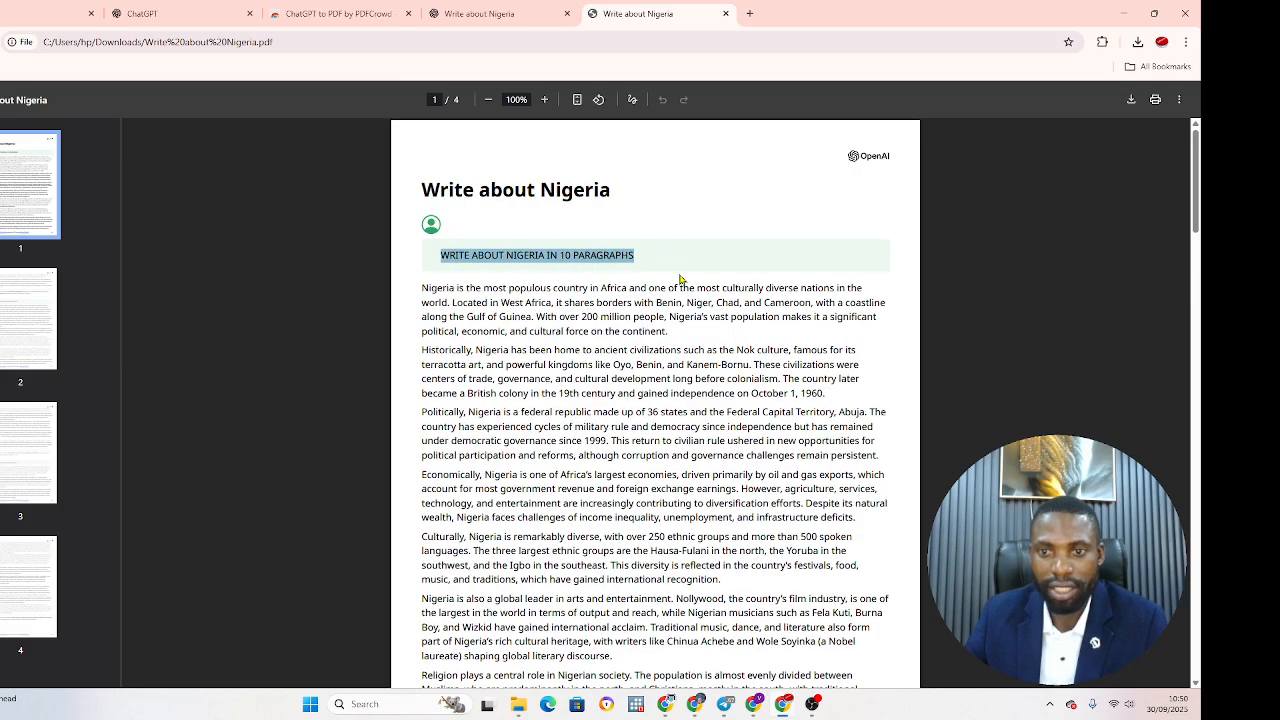
scroll(648, 307, down, 10)
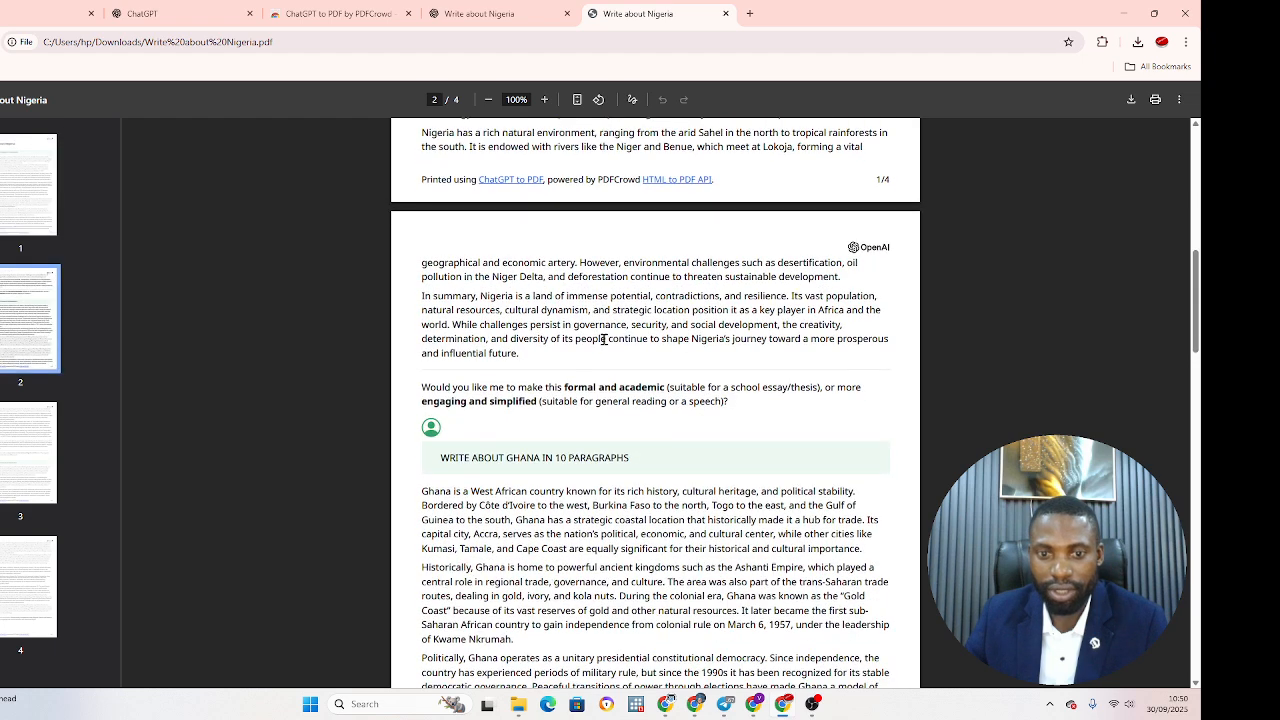
scroll(592, 320, down, 1)
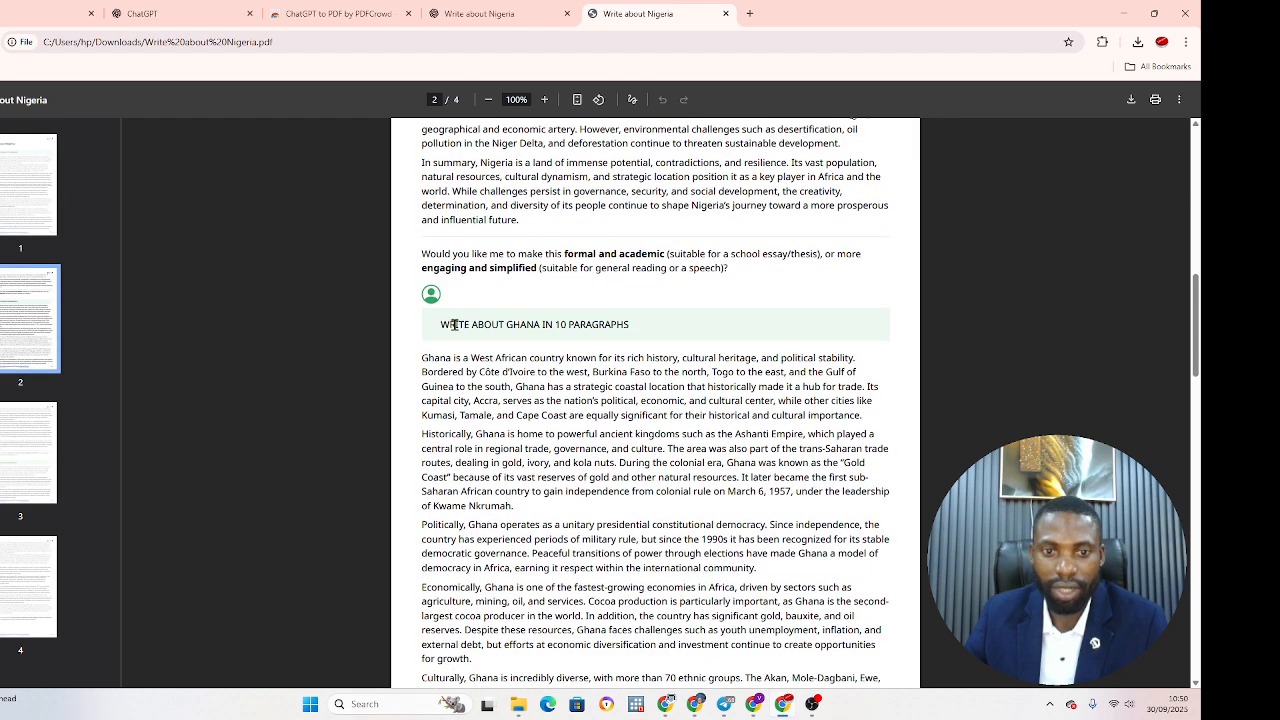
drag(434, 327, 675, 327)
scroll(645, 300, down, 6)
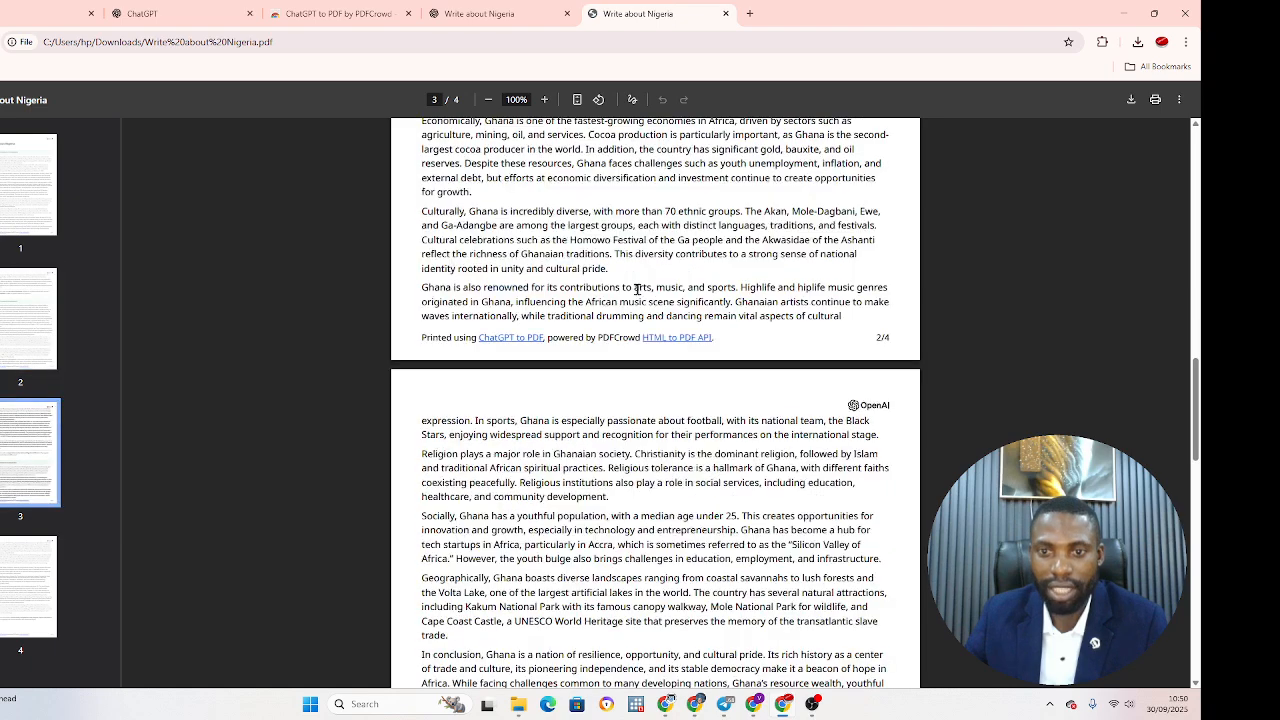
scroll(640, 294, down, 1)
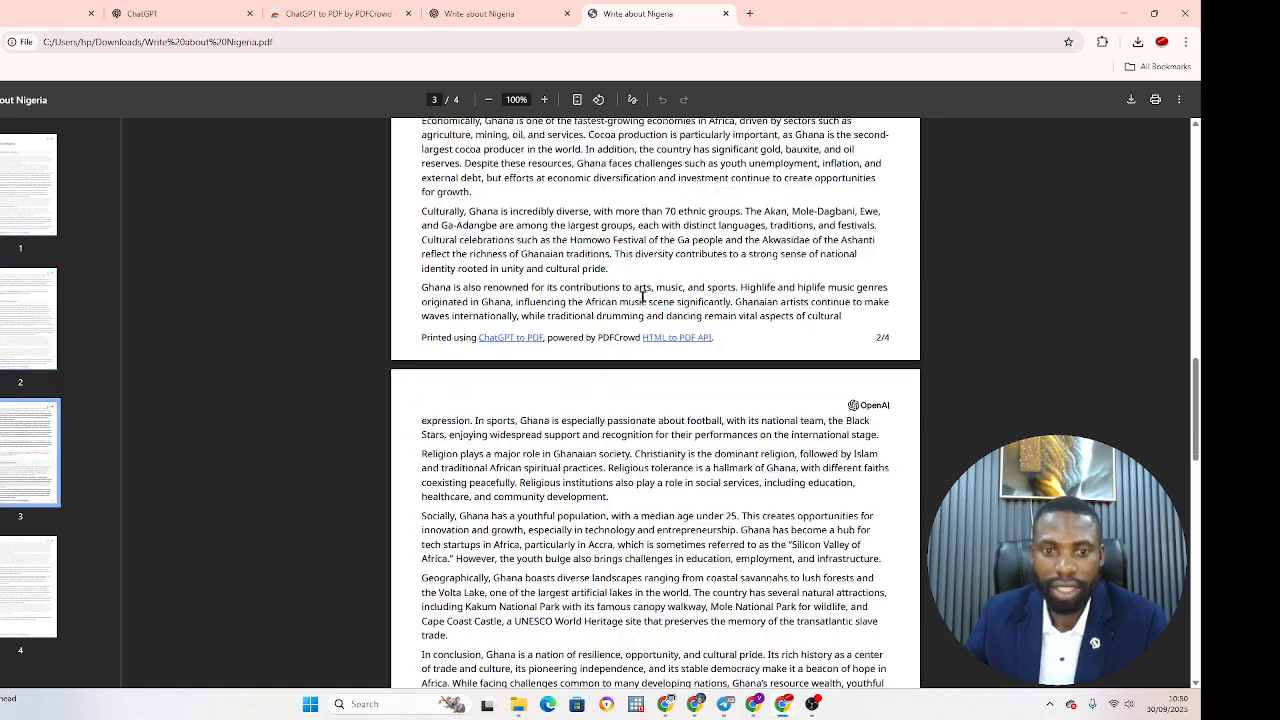
scroll(645, 300, down, 6)
scroll(648, 305, down, 2)
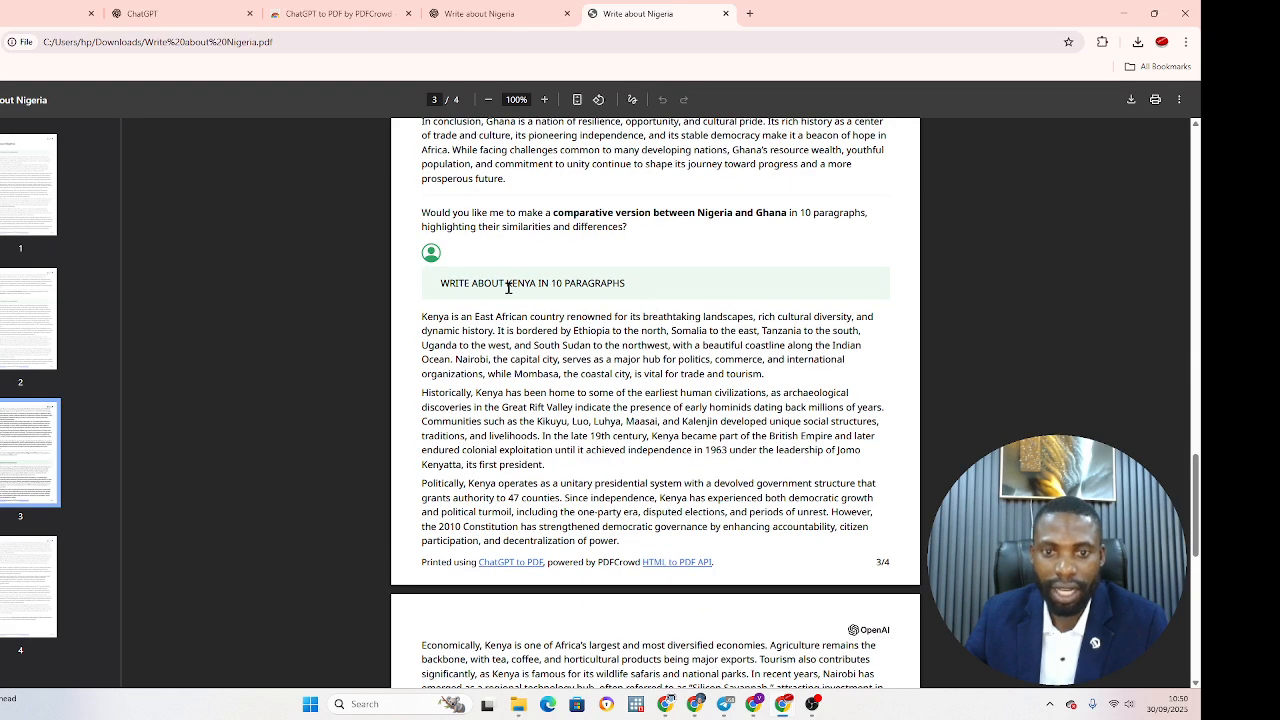
scroll(640, 346, down, 1)
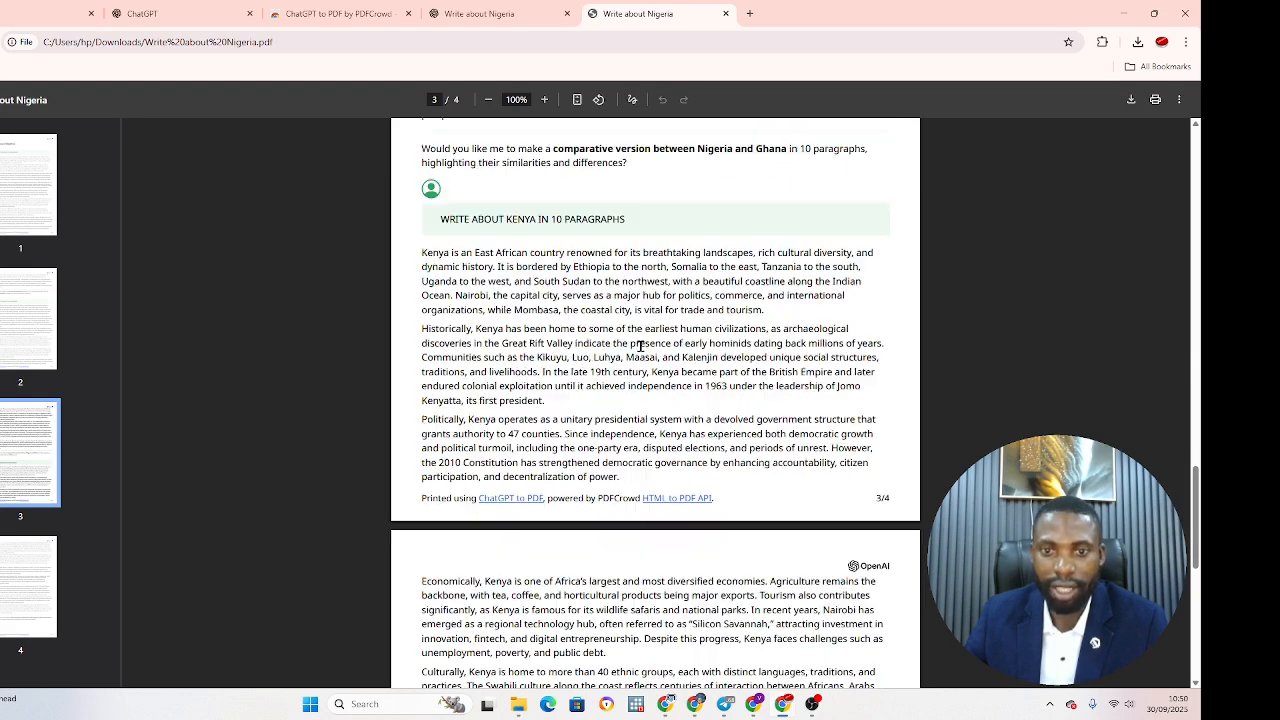
scroll(641, 346, down, 10)
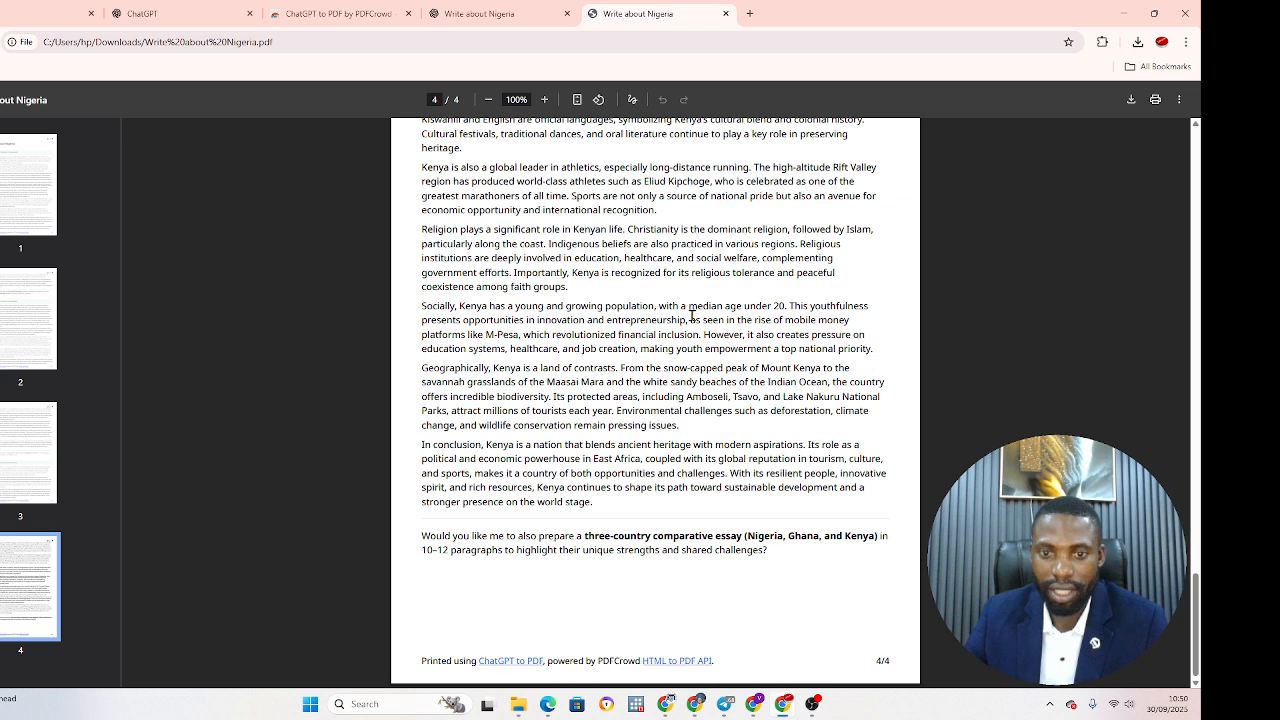
scroll(691, 316, up, 20)
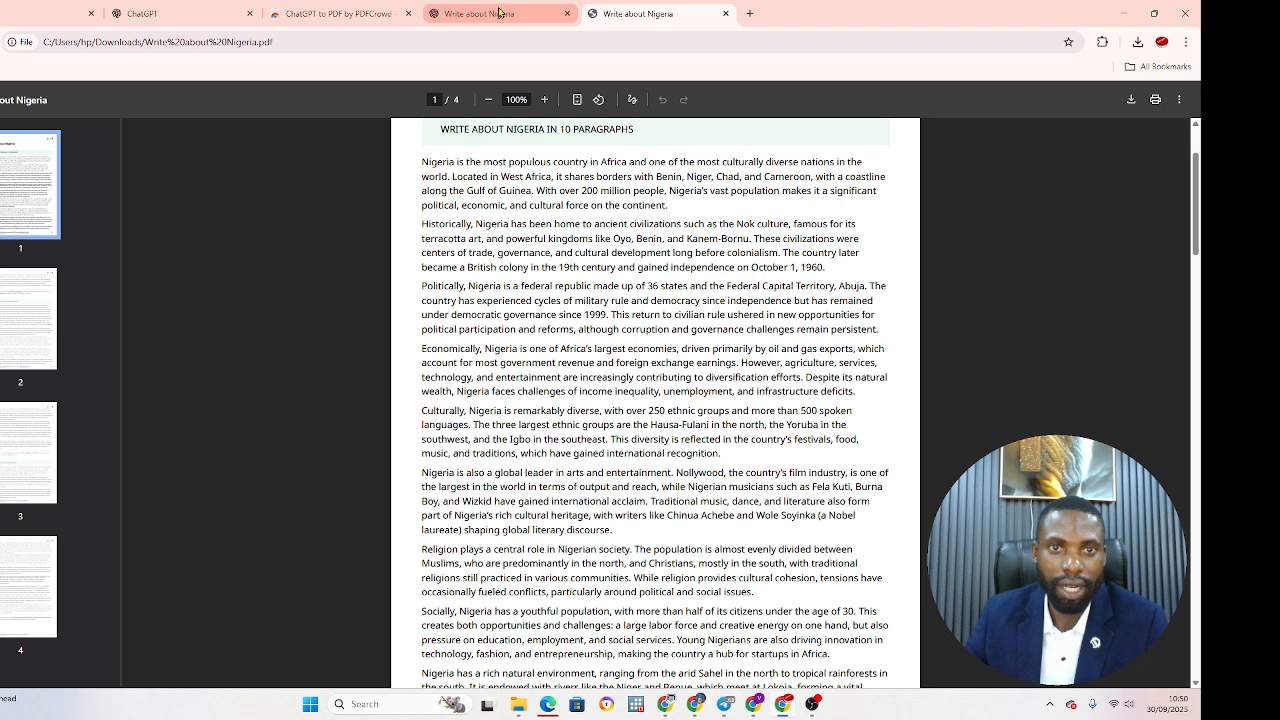
Return to the Write about Nigeria conversation in ChatGPT and look over its Nigeria and Ghana answers
click(498, 12)
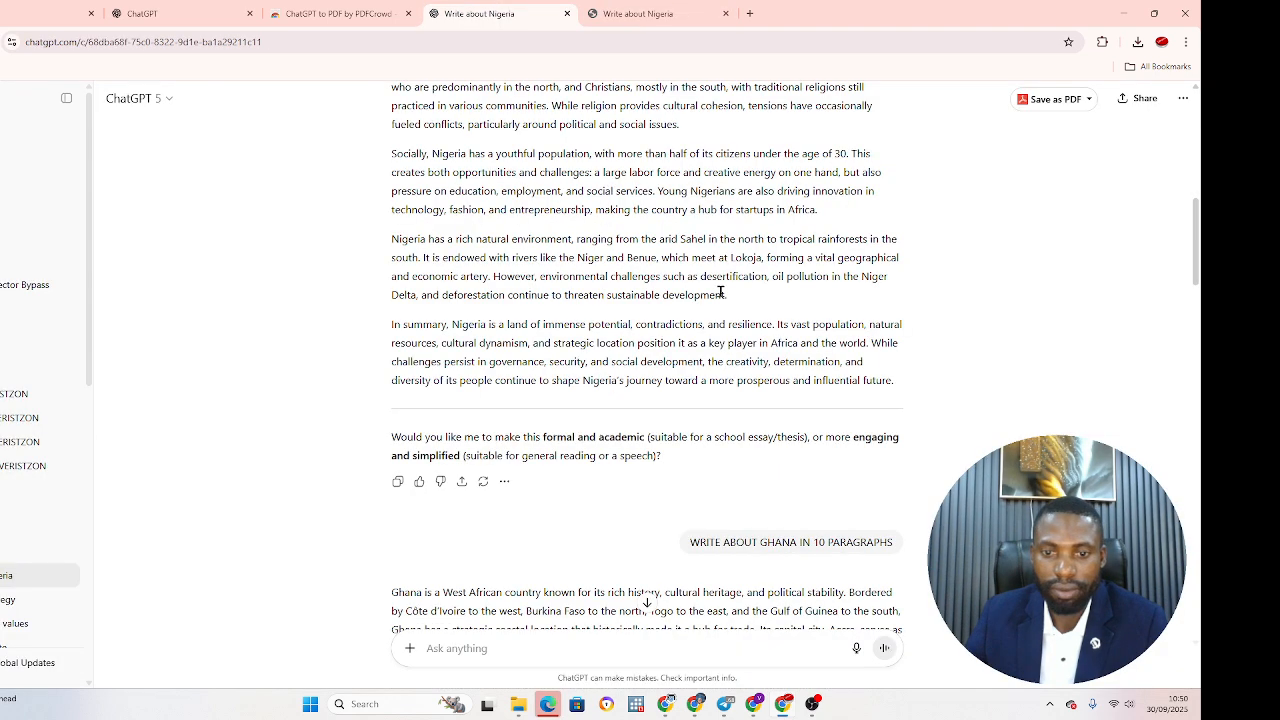
scroll(720, 291, down, 4)
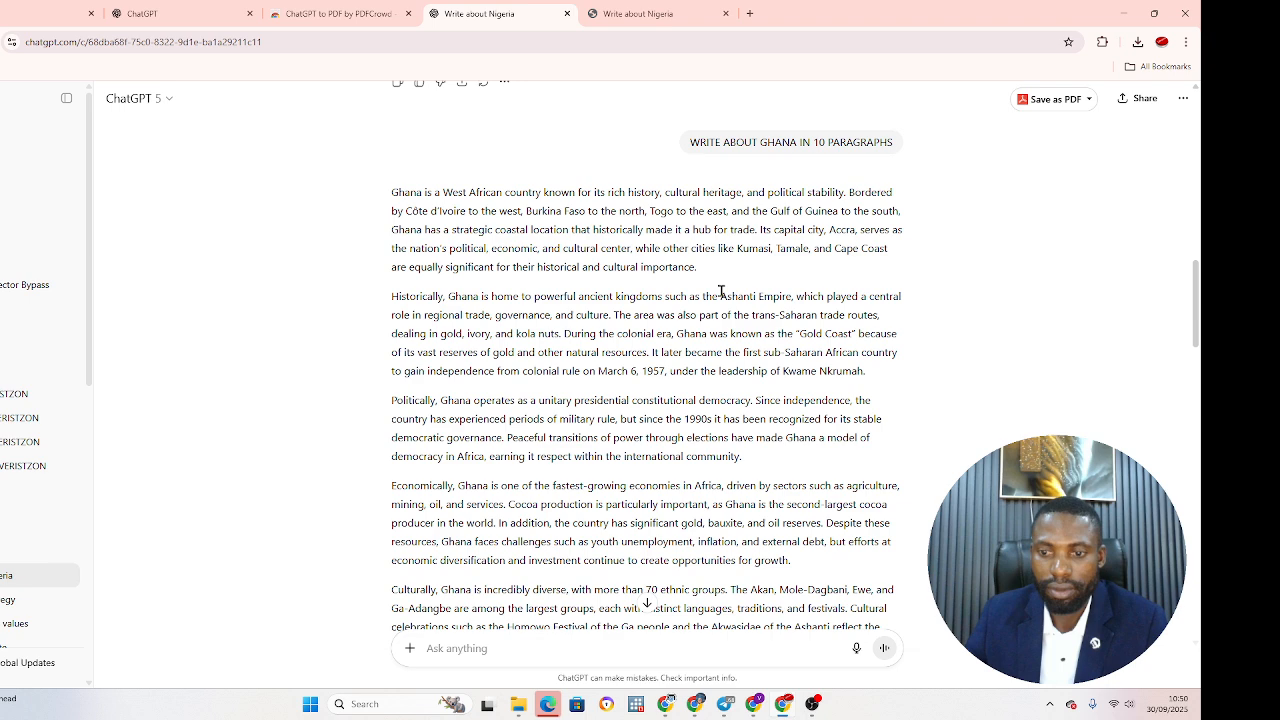
scroll(720, 291, up, 10)
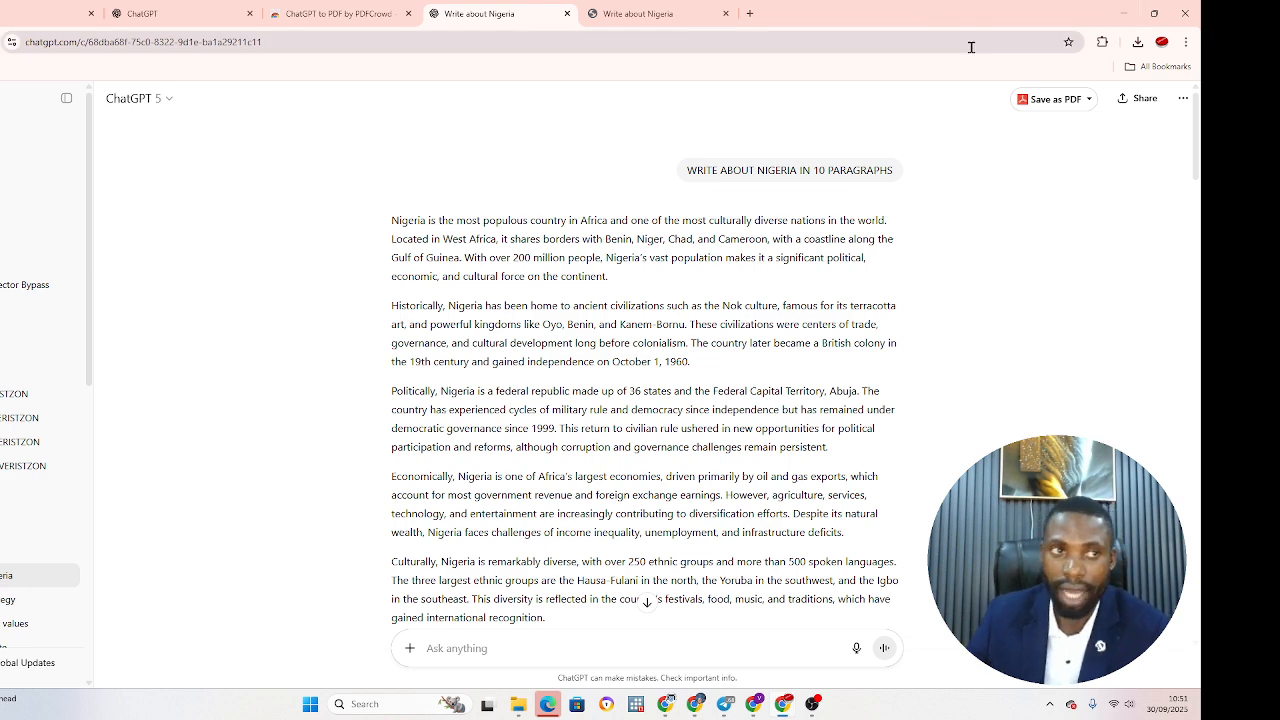
Open Google Drive from the Google apps in a new Chrome tab
click(753, 17)
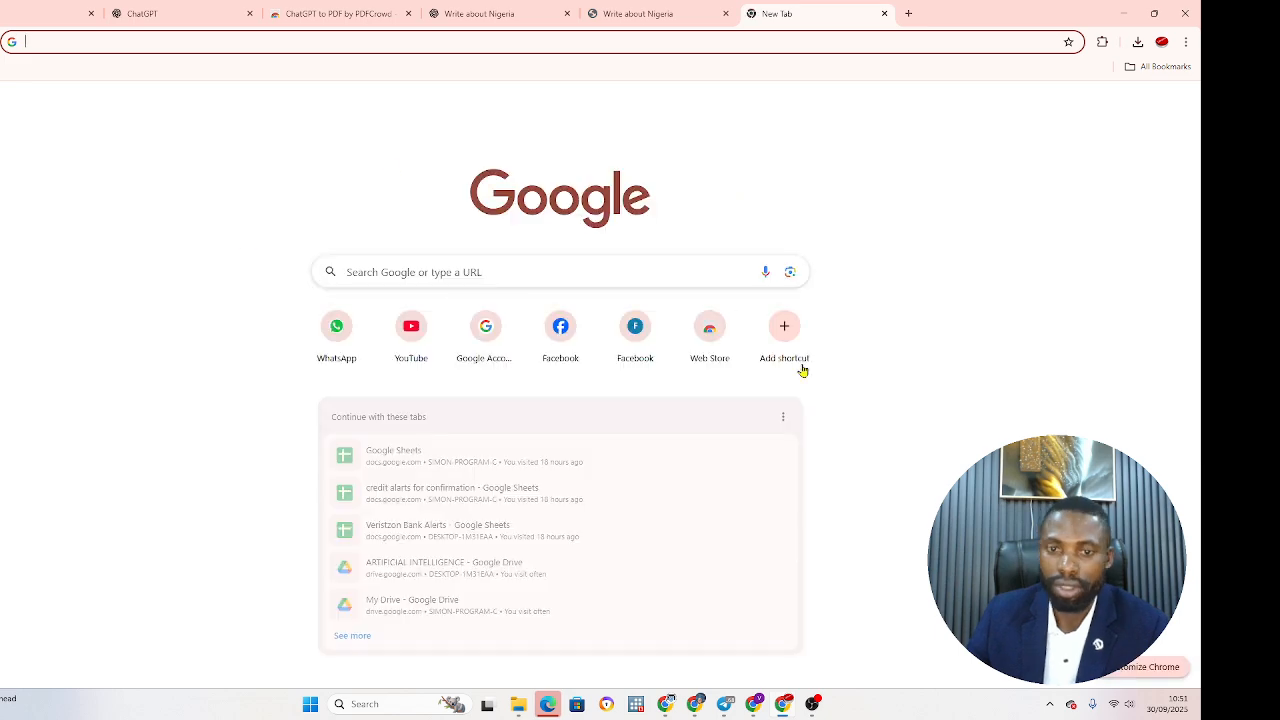
click(375, 209)
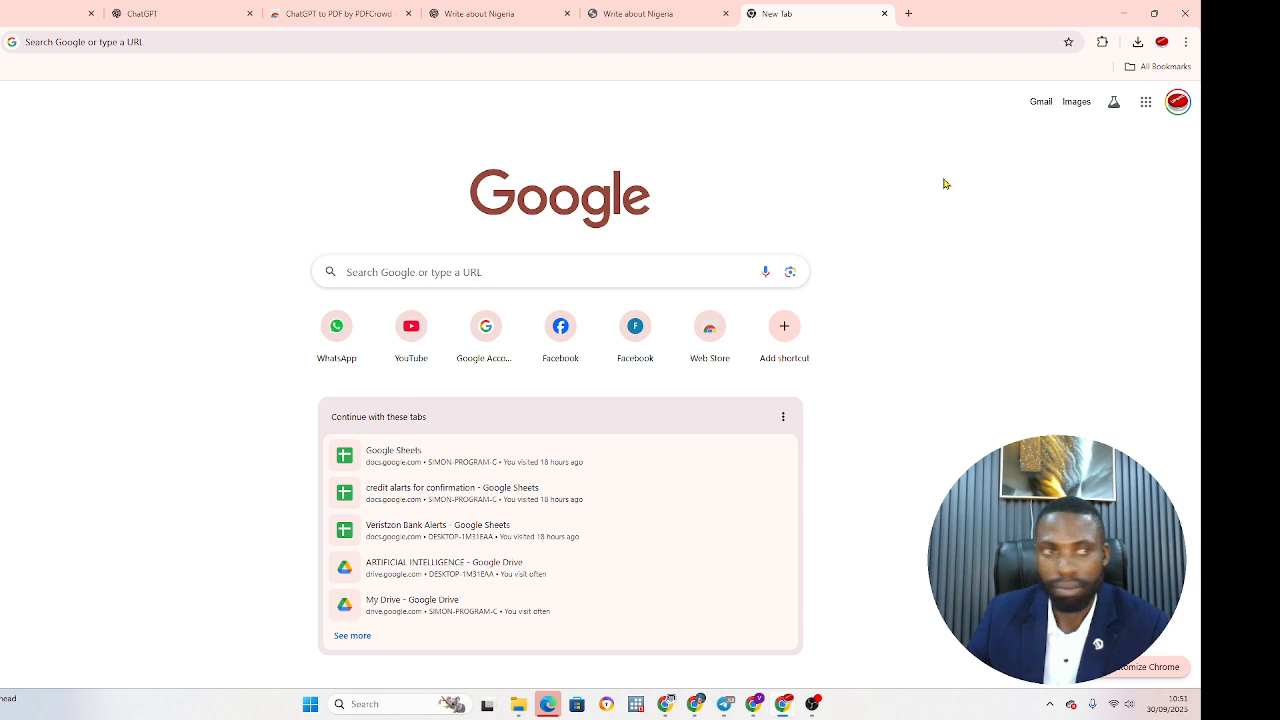
click(1147, 104)
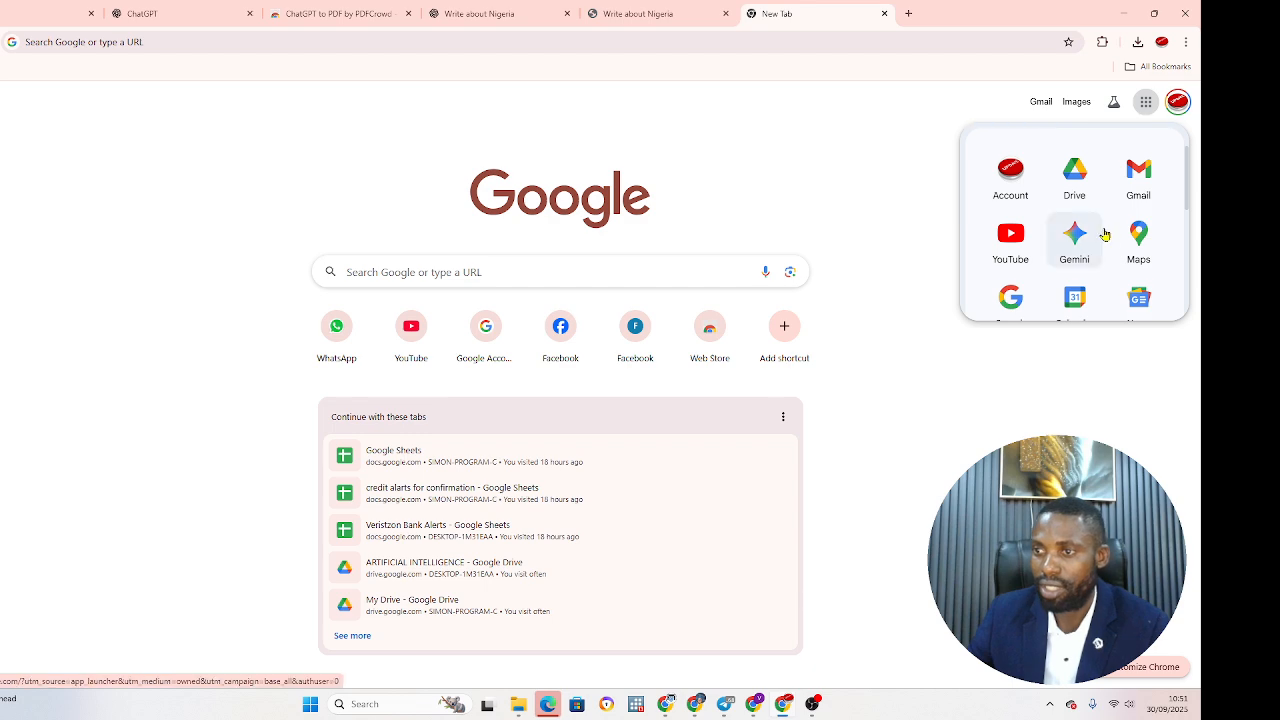
scroll(1144, 335, down, 1)
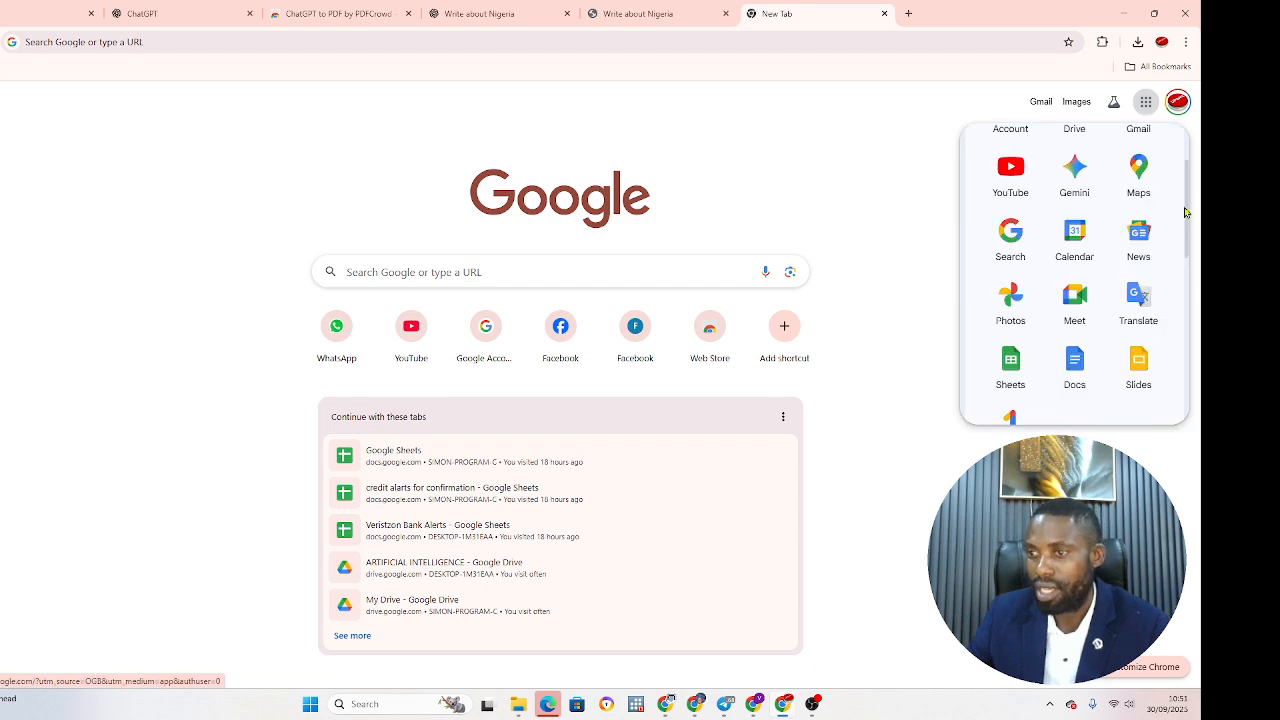
scroll(1152, 286, up, 1)
scroll(1170, 350, down, 5)
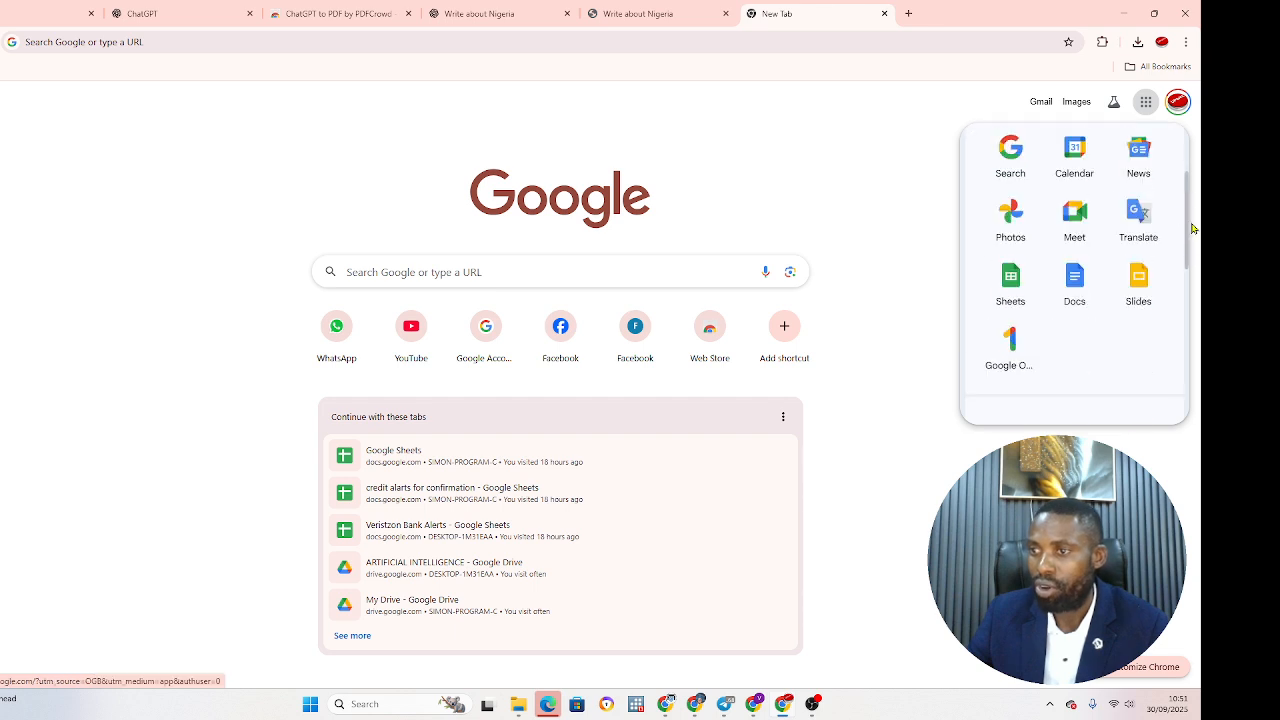
scroll(1172, 376, up, 5)
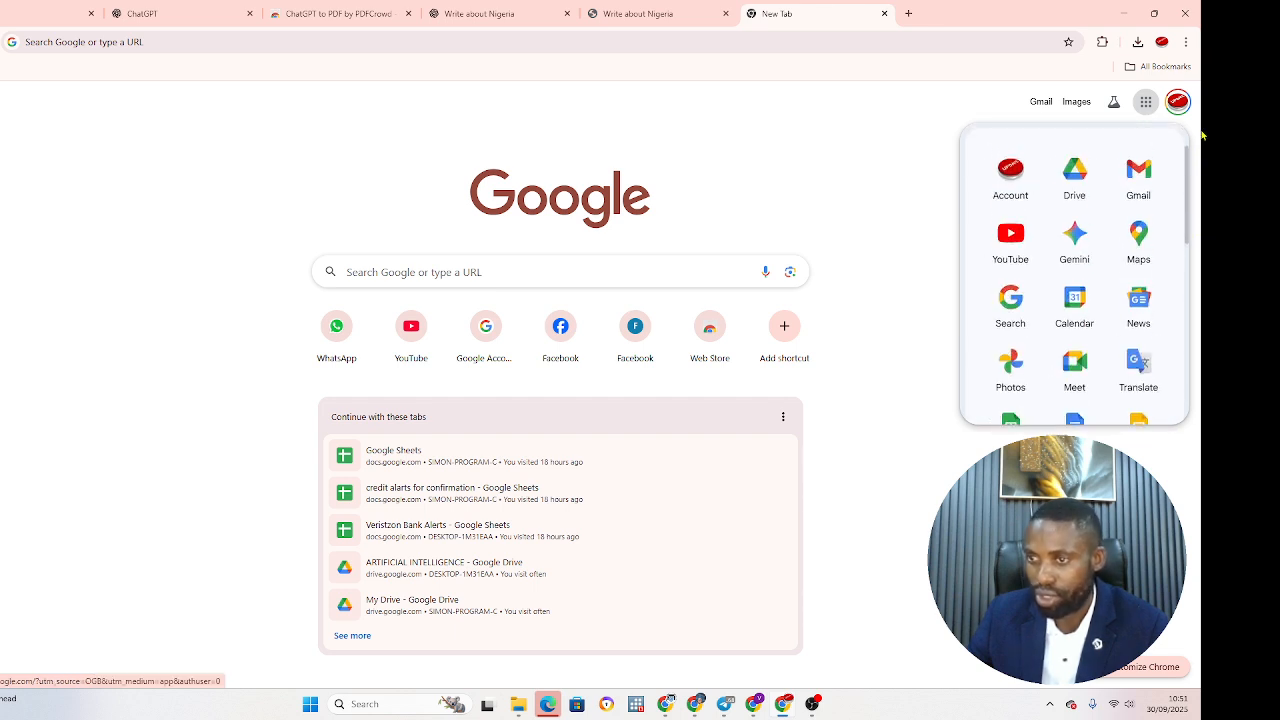
click(1079, 190)
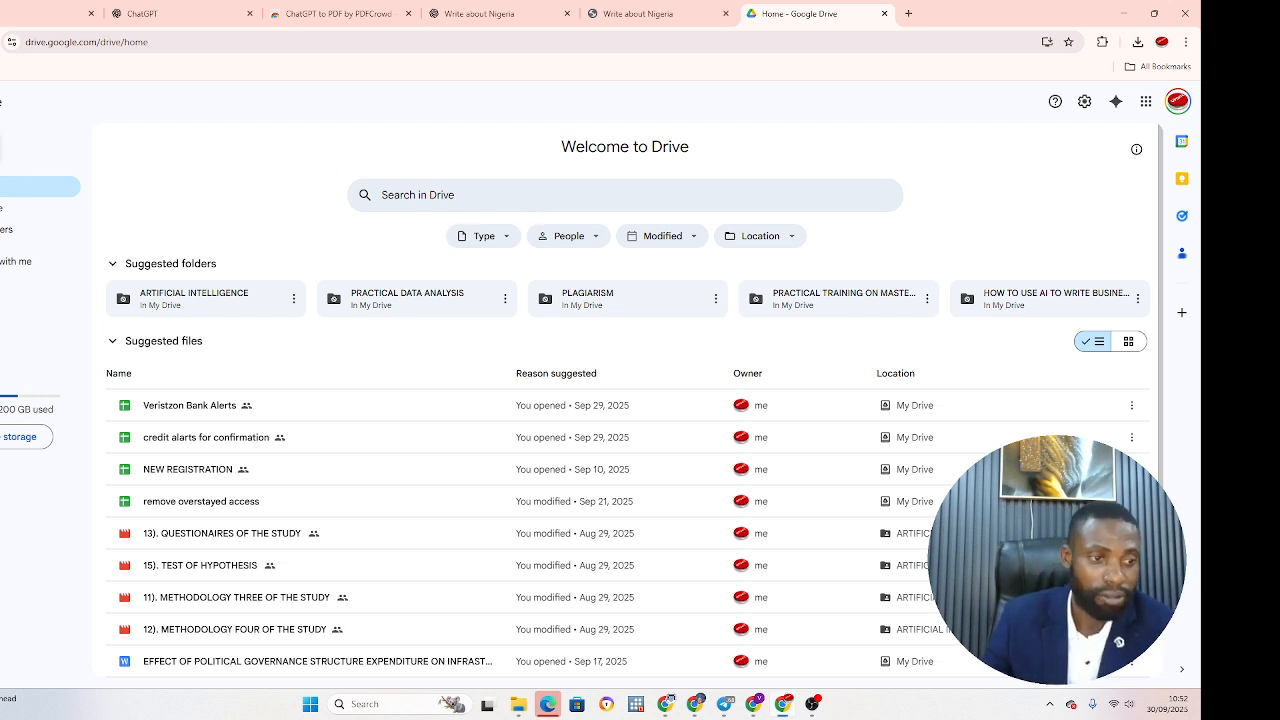
Reduce the Drive window from full screen, minimize the other open windows, and reposition it so its whole page shows
click(1, 150)
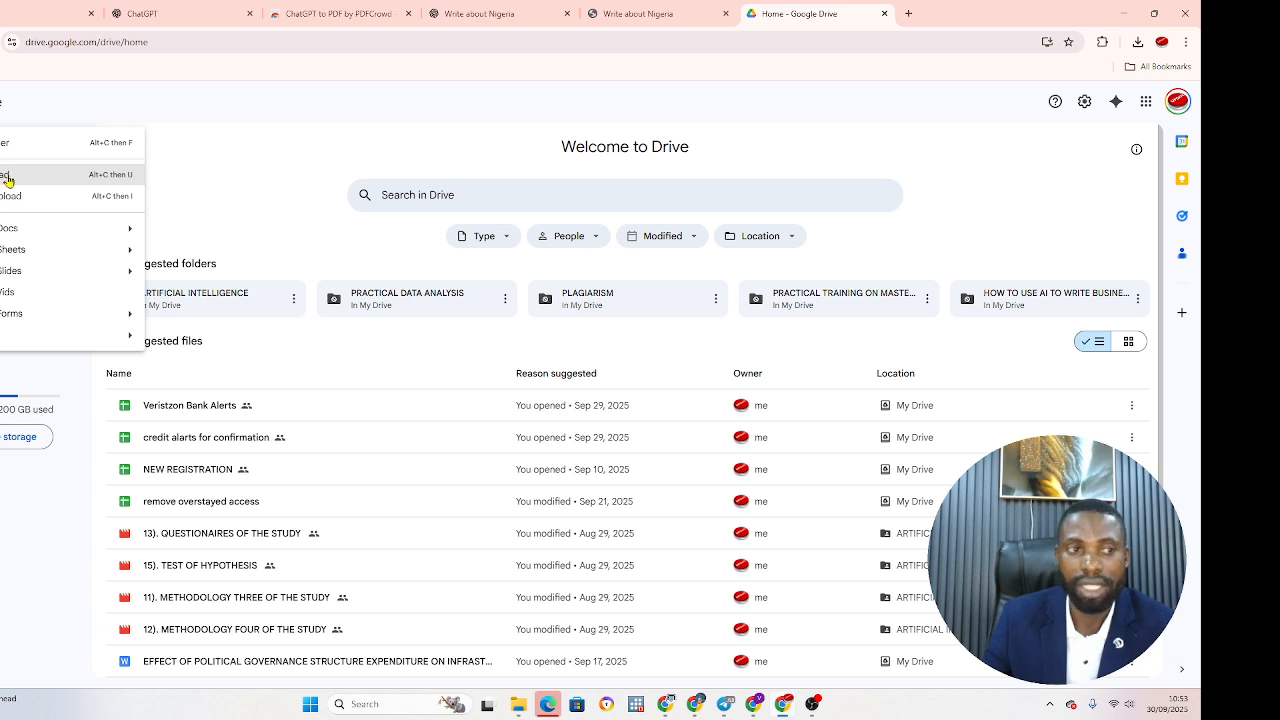
click(328, 150)
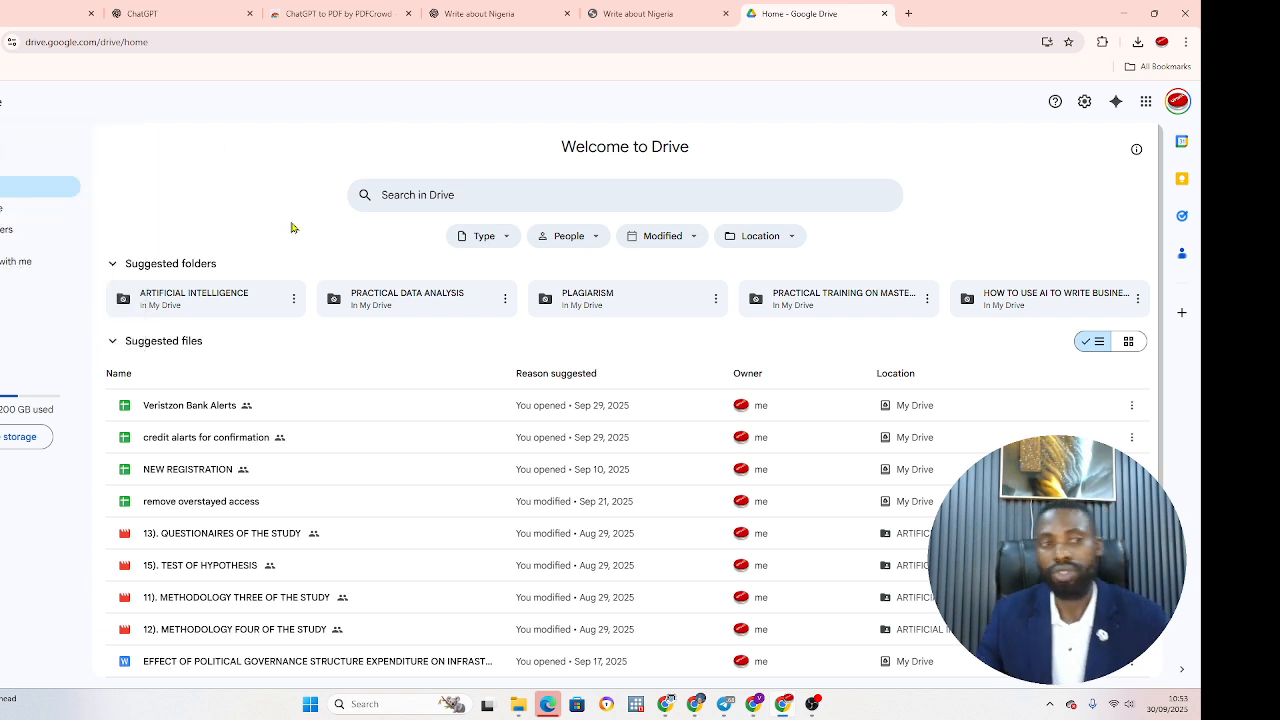
click(1155, 14)
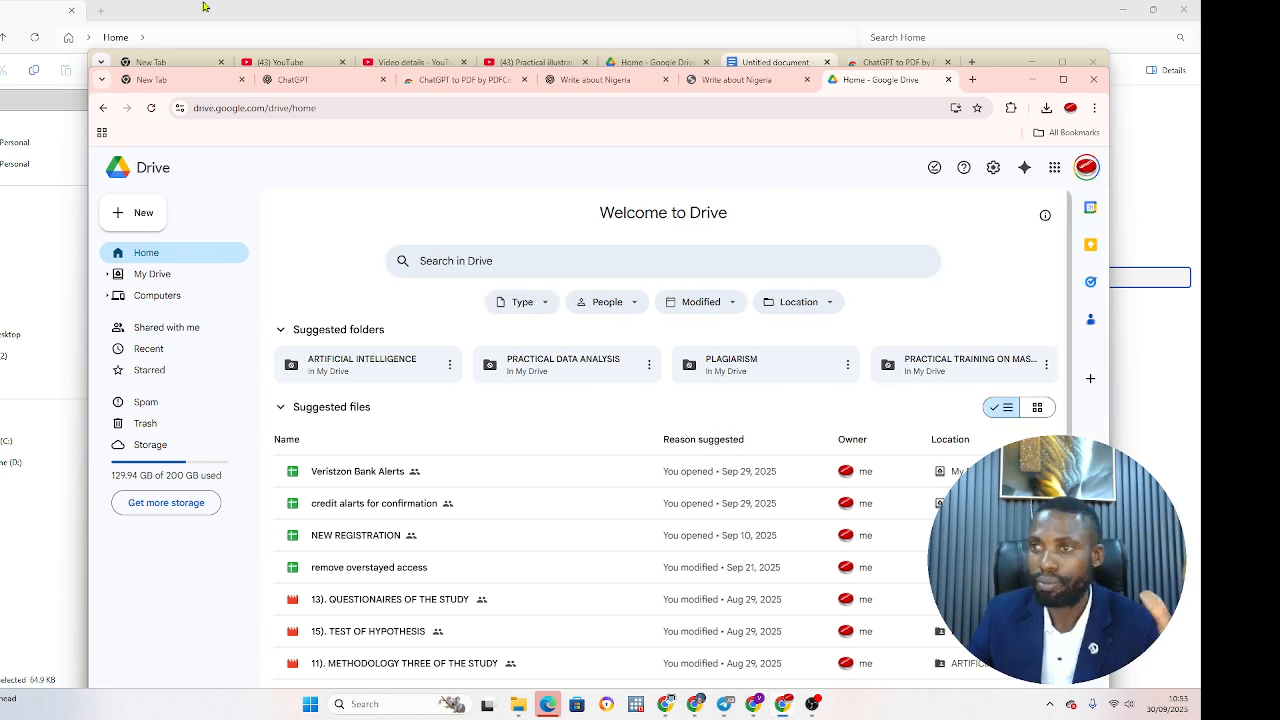
click(1125, 12)
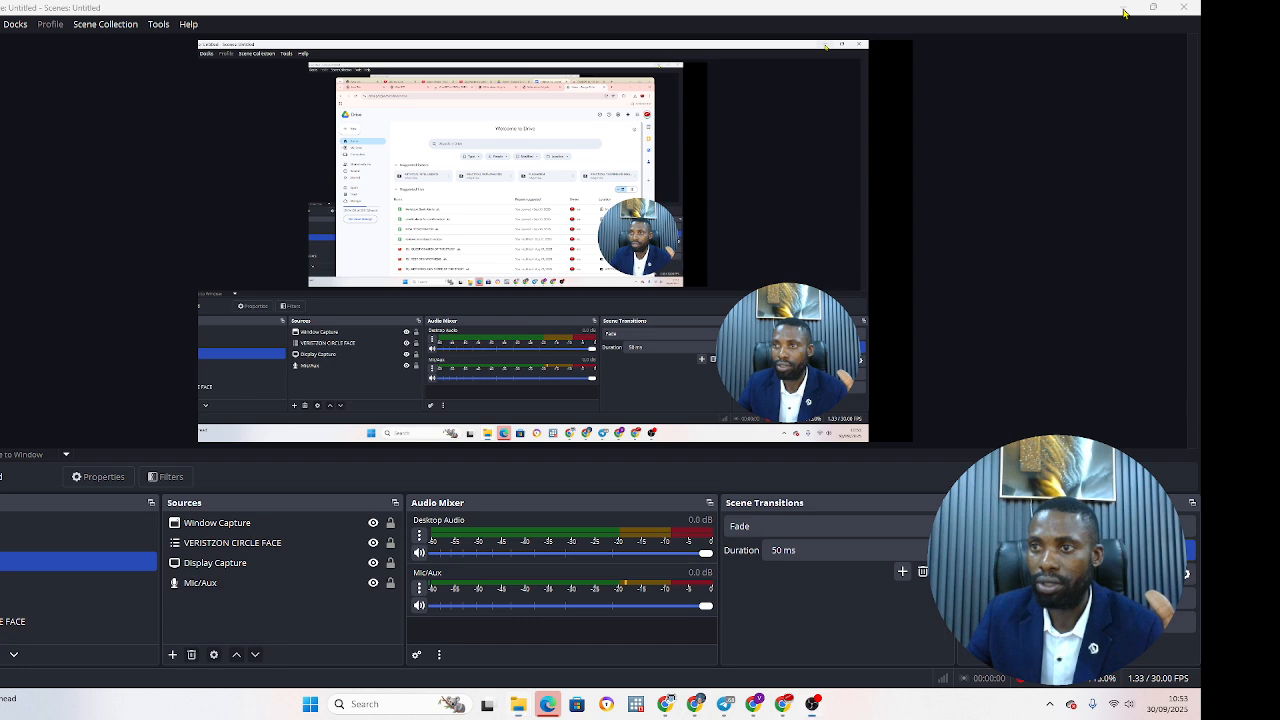
click(1125, 12)
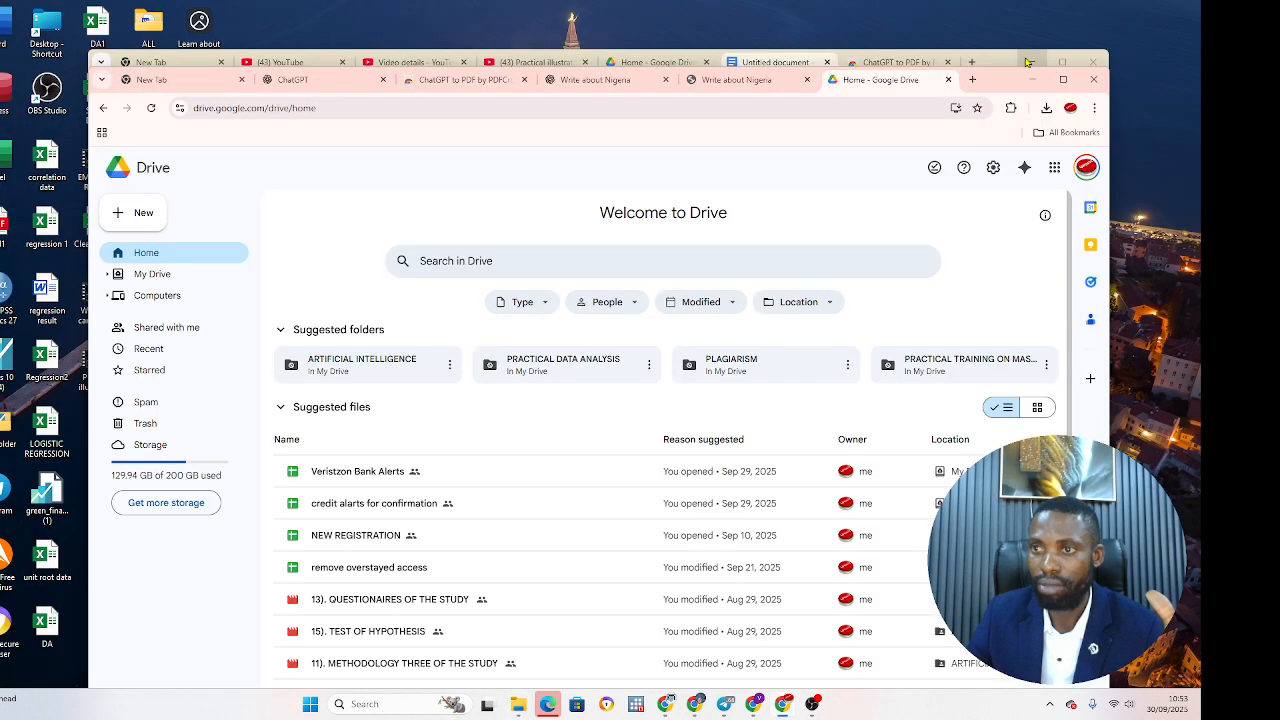
click(1030, 62)
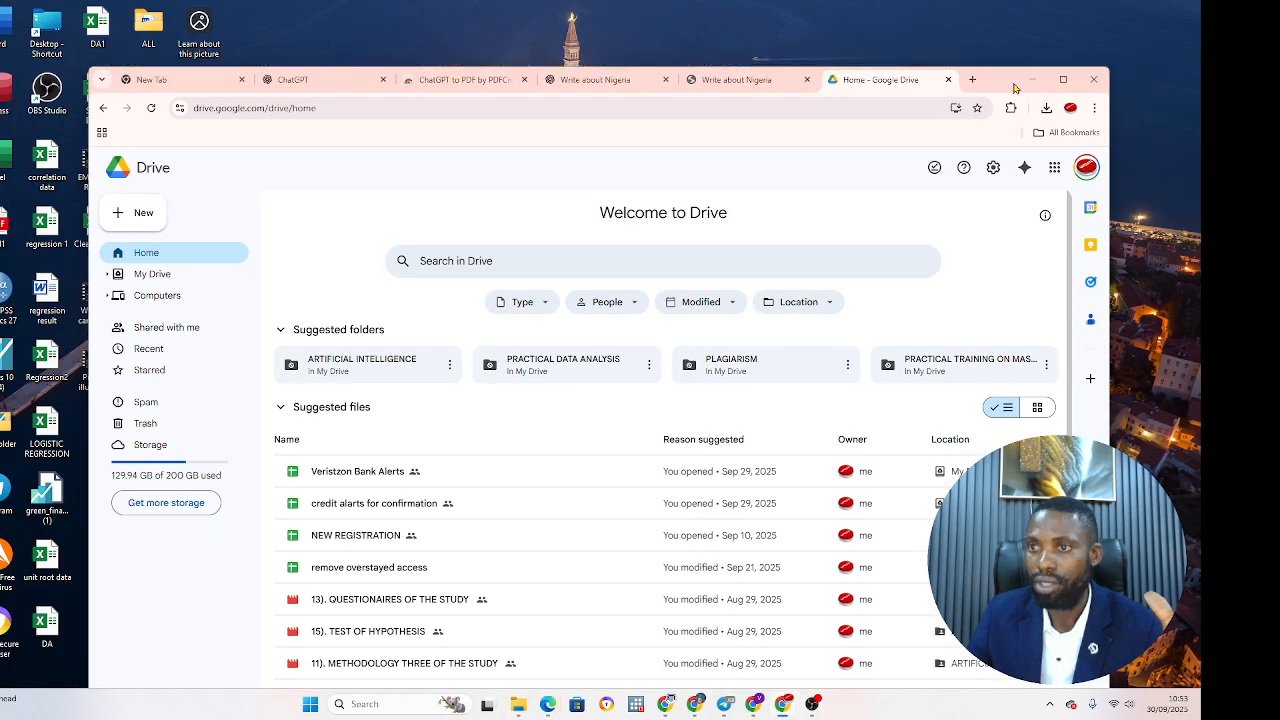
drag(1015, 88, 1037, 57)
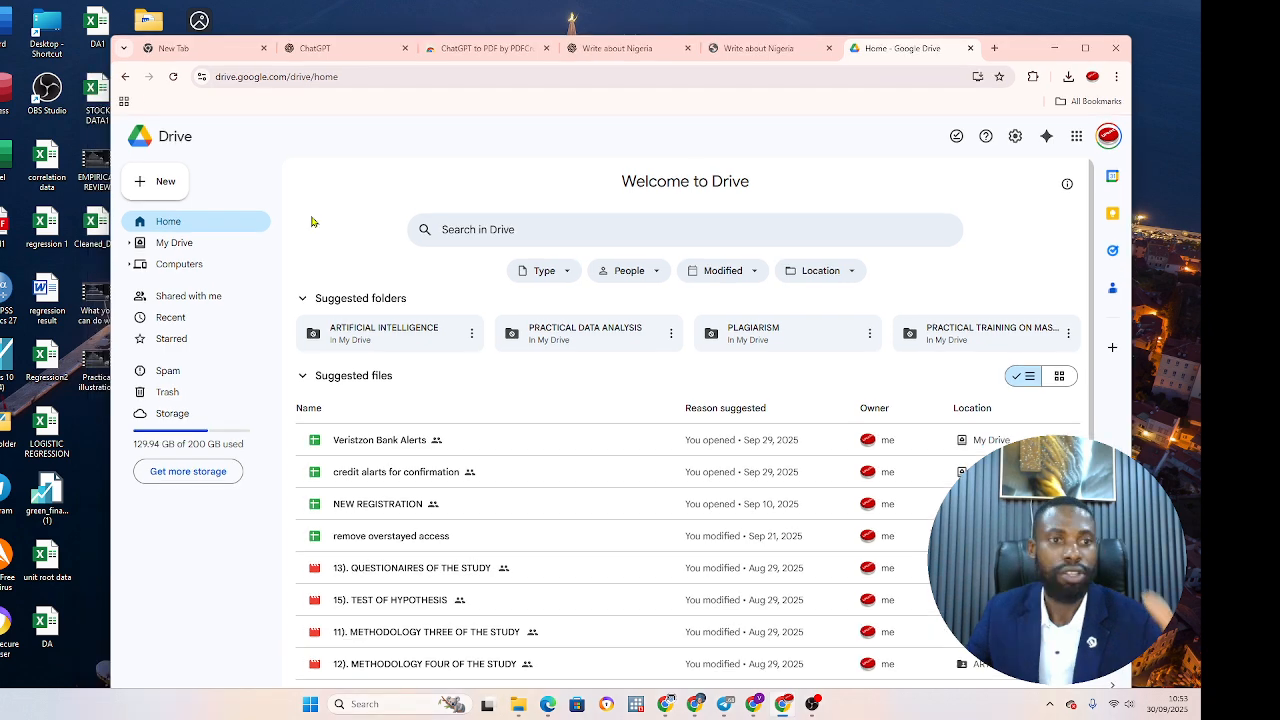
Upload the Write about Nigeria PDF from the Downloads folder to Google Drive and shift the browser window slightly higher
click(160, 182)
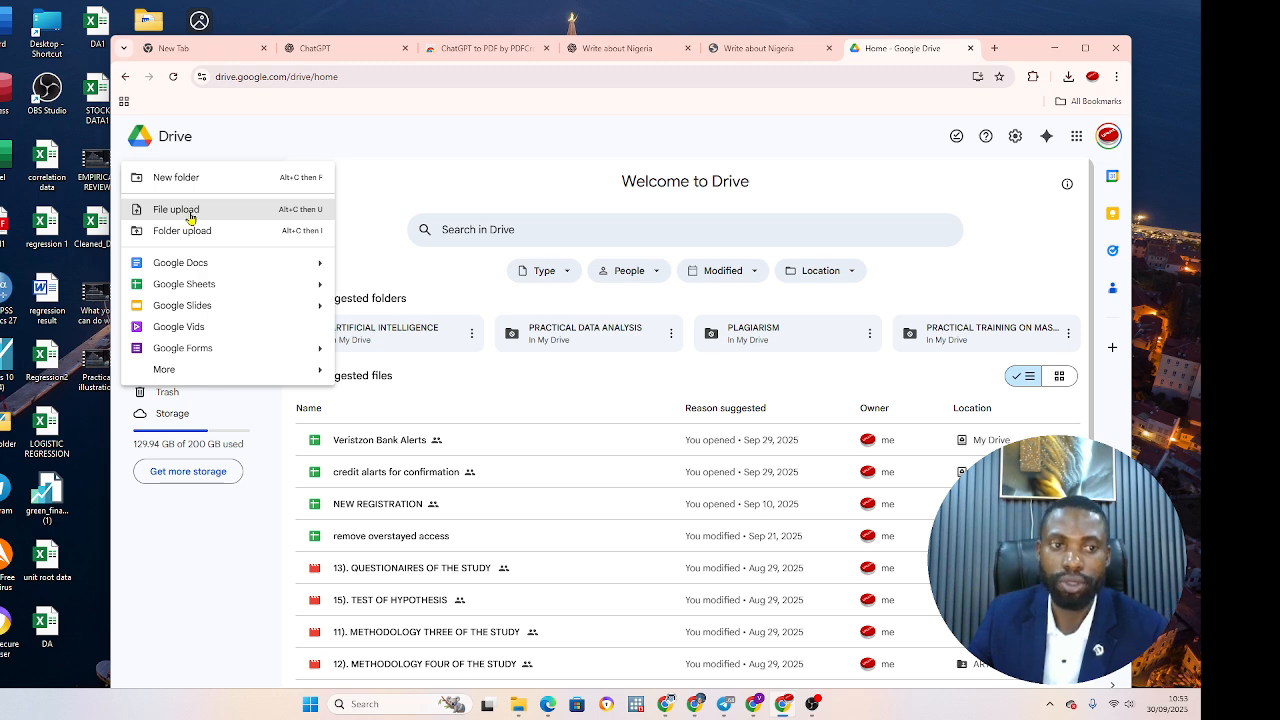
click(190, 218)
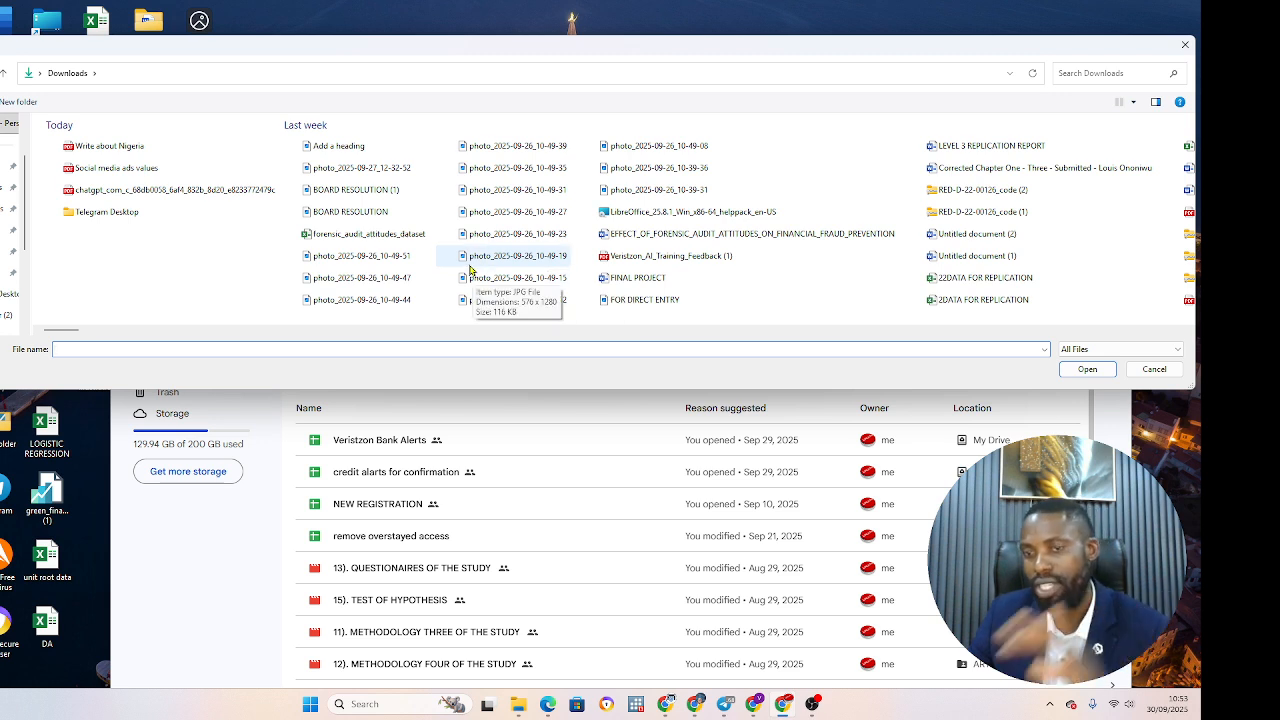
click(112, 155)
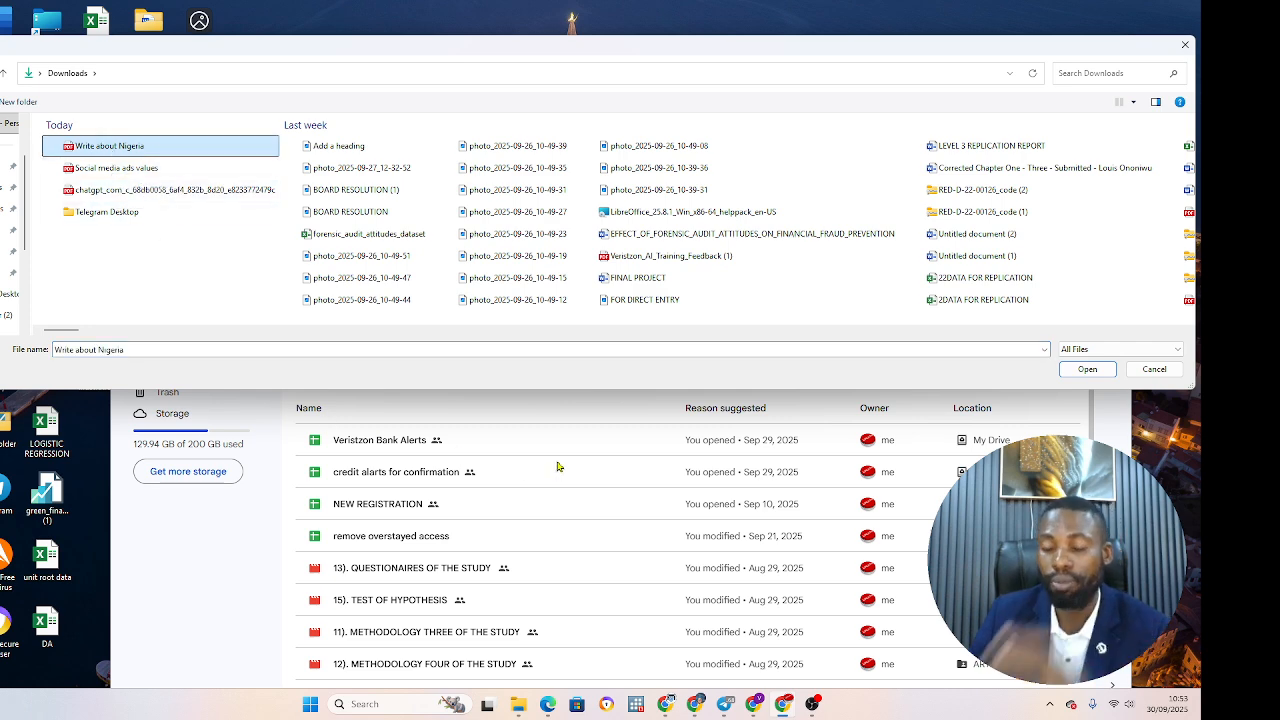
click(1085, 372)
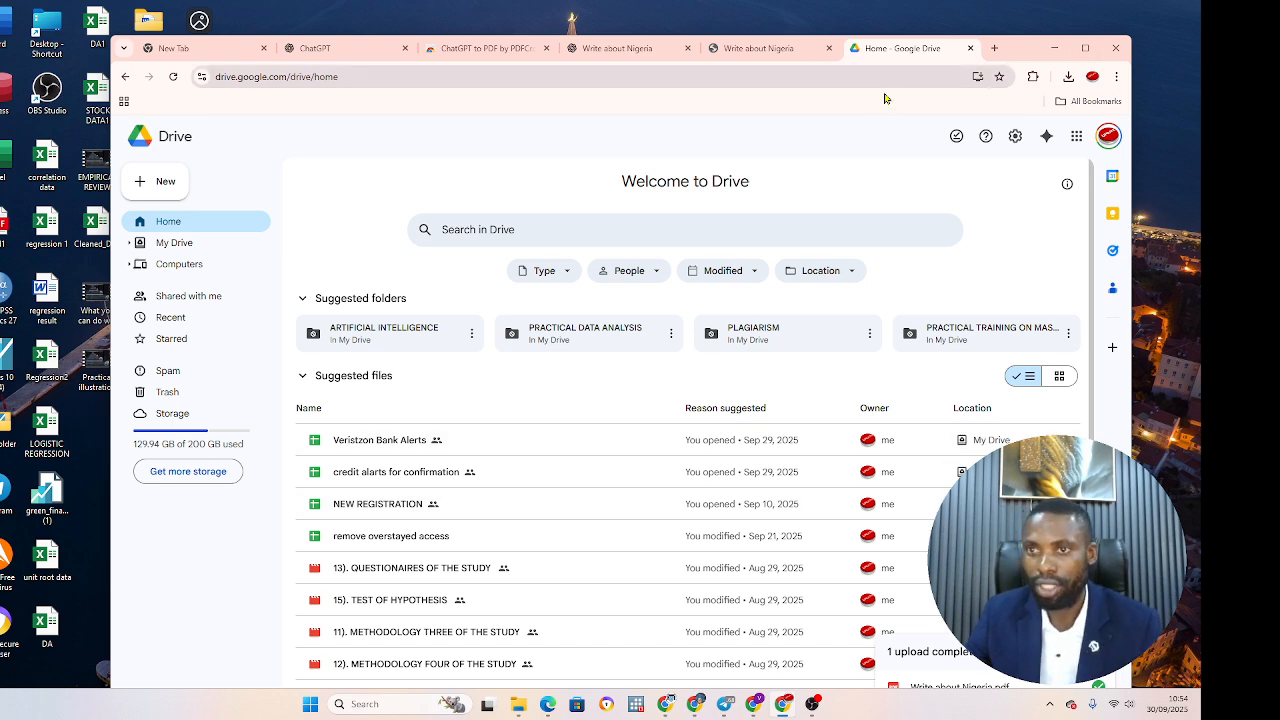
mouse_move(1026, 46)
mouse_down()
mouse_move(1022, 6)
mouse_move(1030, 21)
mouse_up()
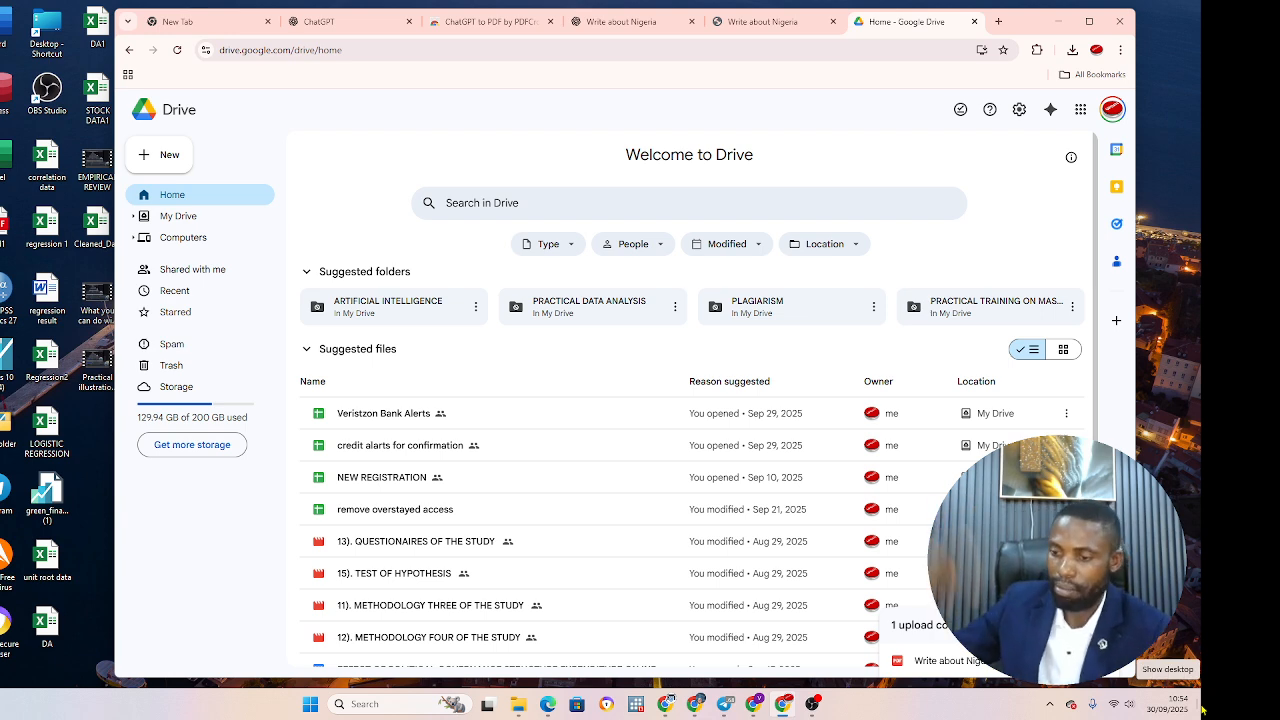
Open the uploaded Write about Nigeria PDF, convert it with Google Docs, and look through the resulting document
click(957, 661)
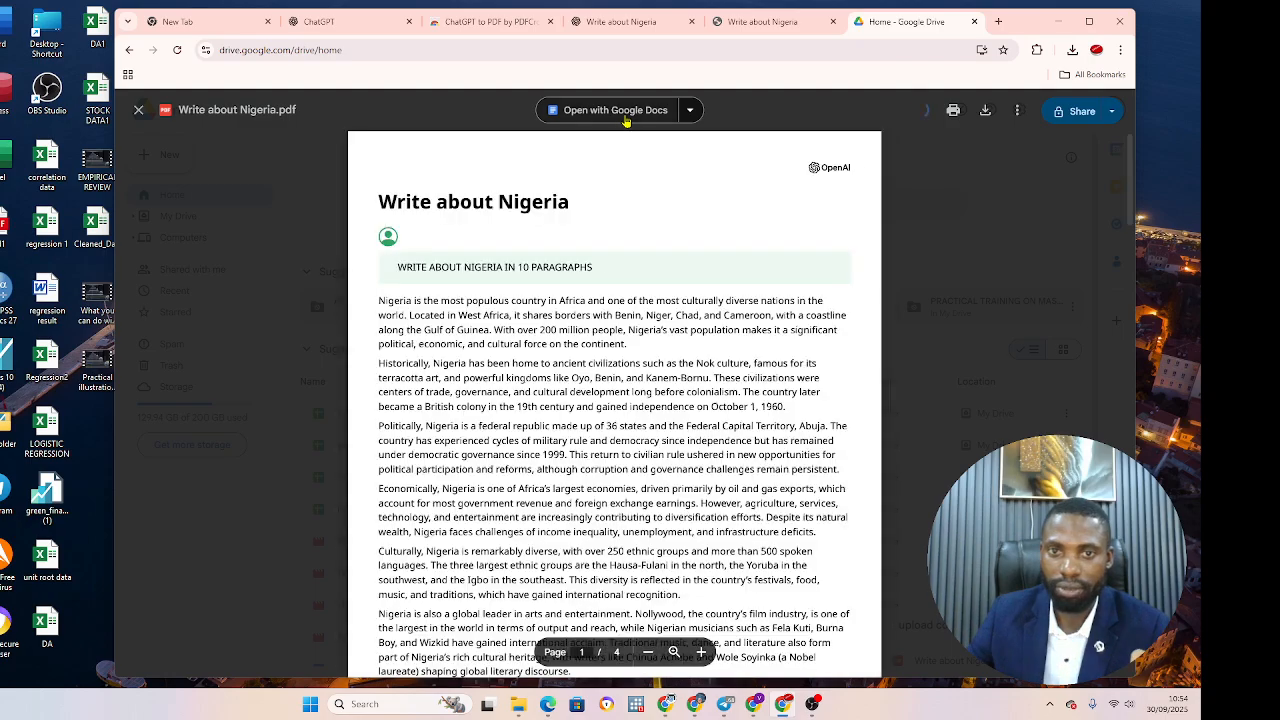
scroll(722, 488, down, 6)
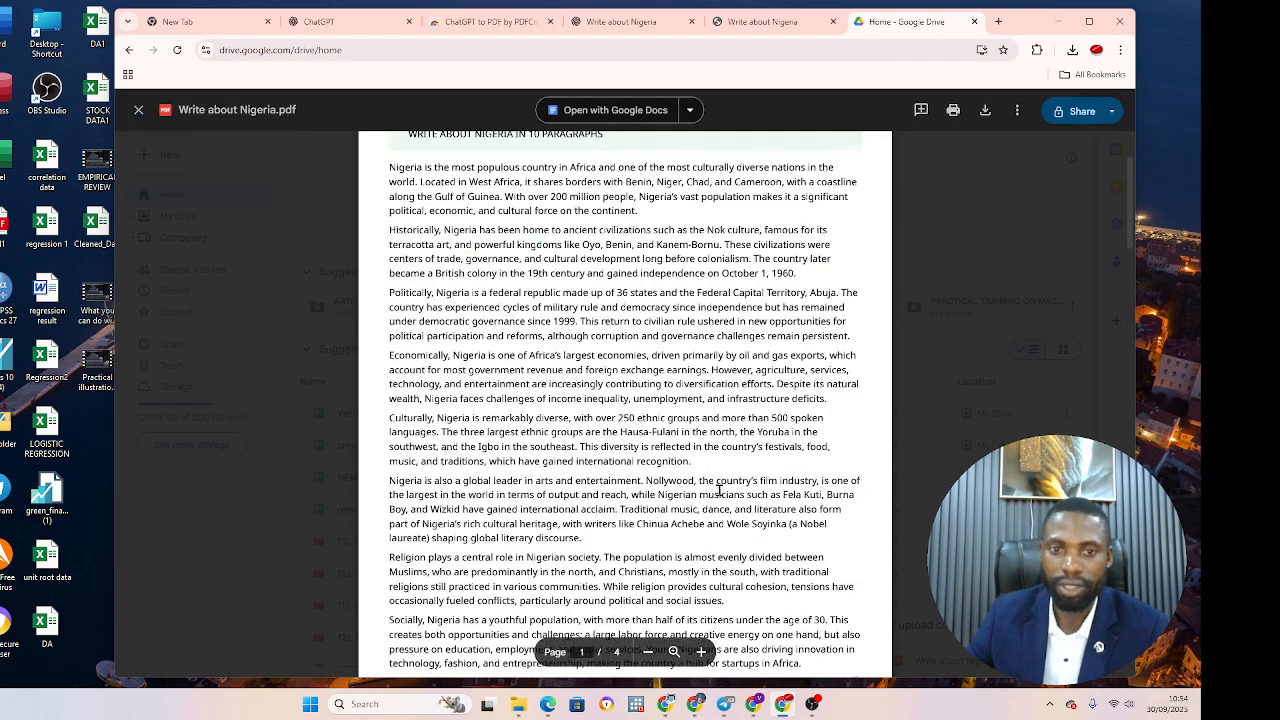
click(614, 111)
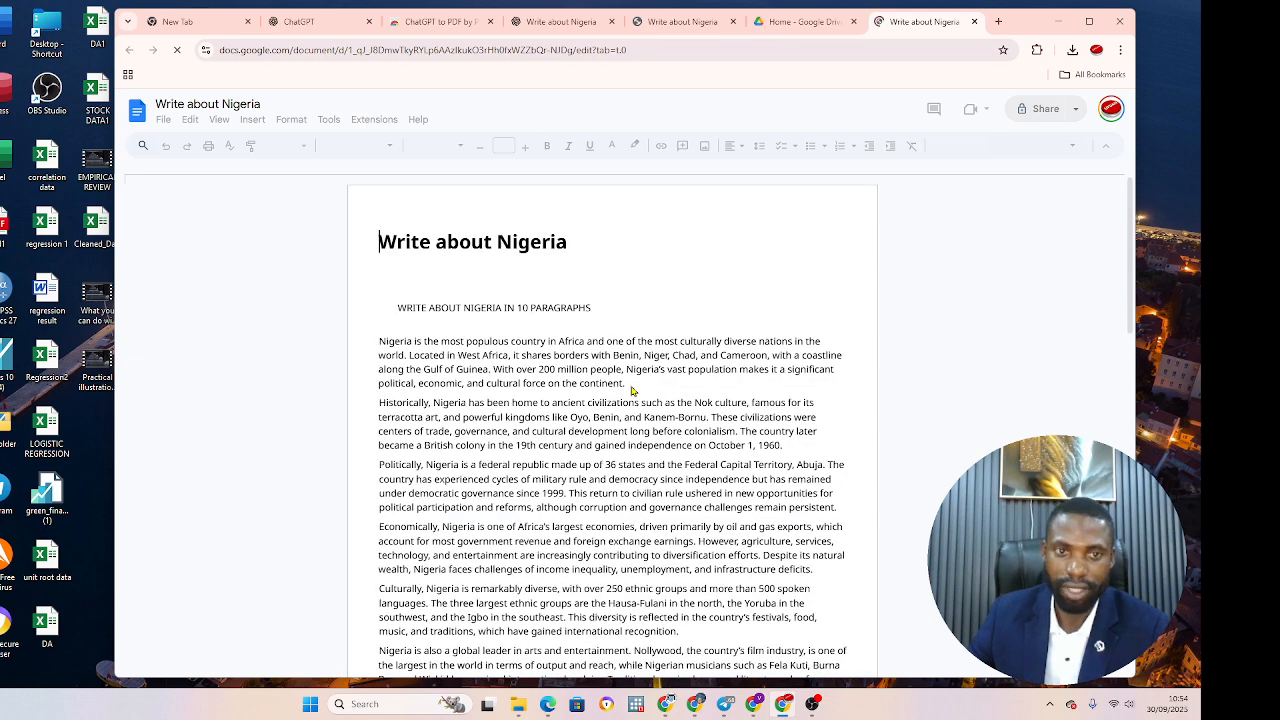
scroll(631, 390, down, 5)
scroll(637, 396, down, 3)
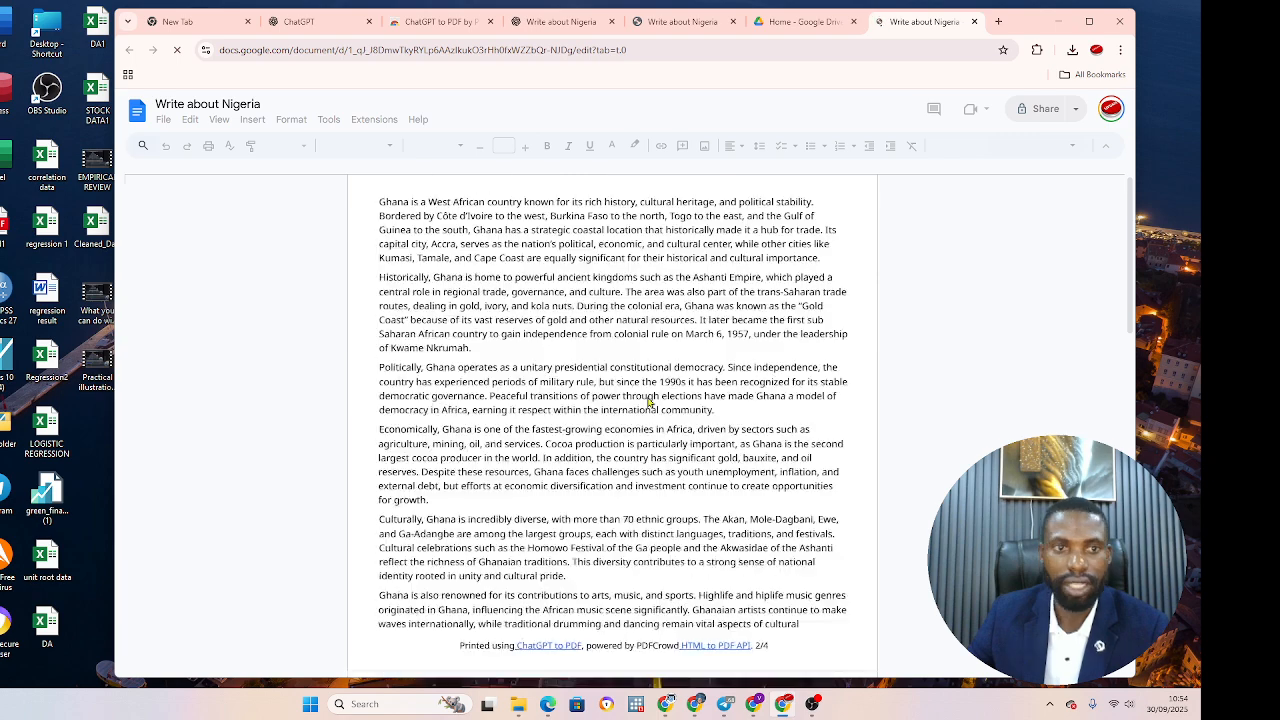
Return to Drive, close the preview, search for "WRITE", and check the Write about Nigeria PDF found there
click(799, 22)
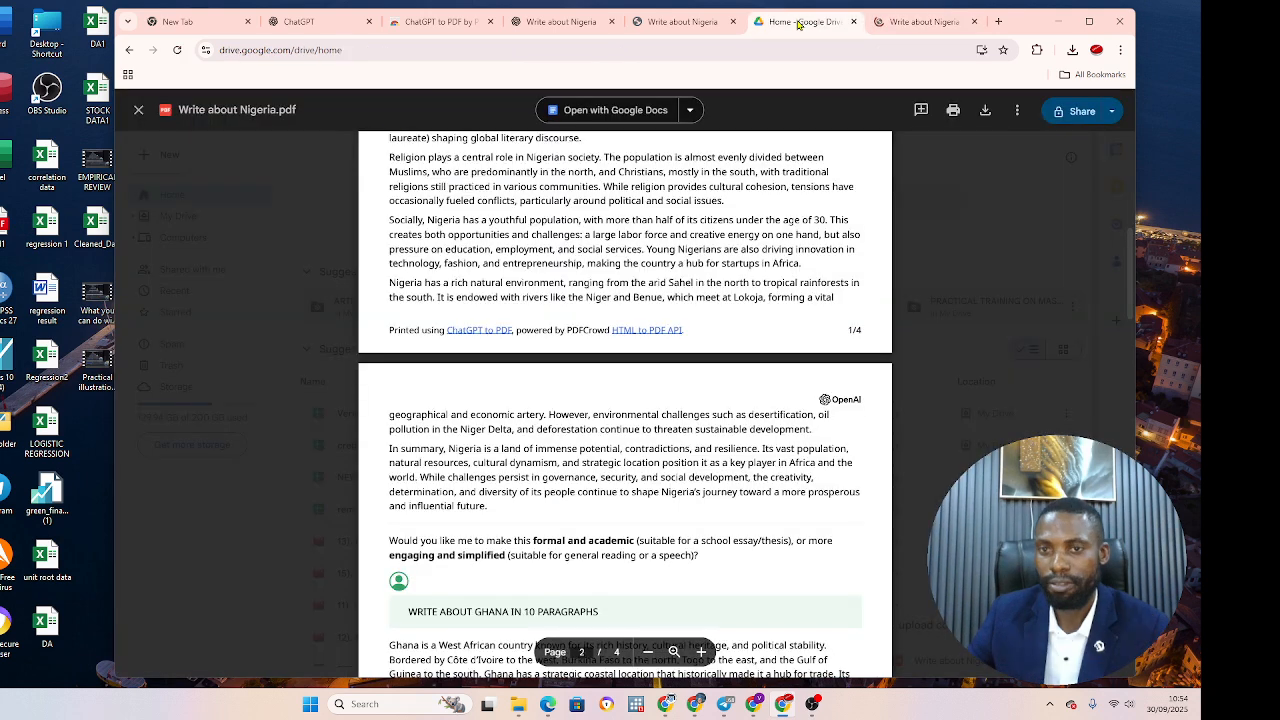
click(138, 110)
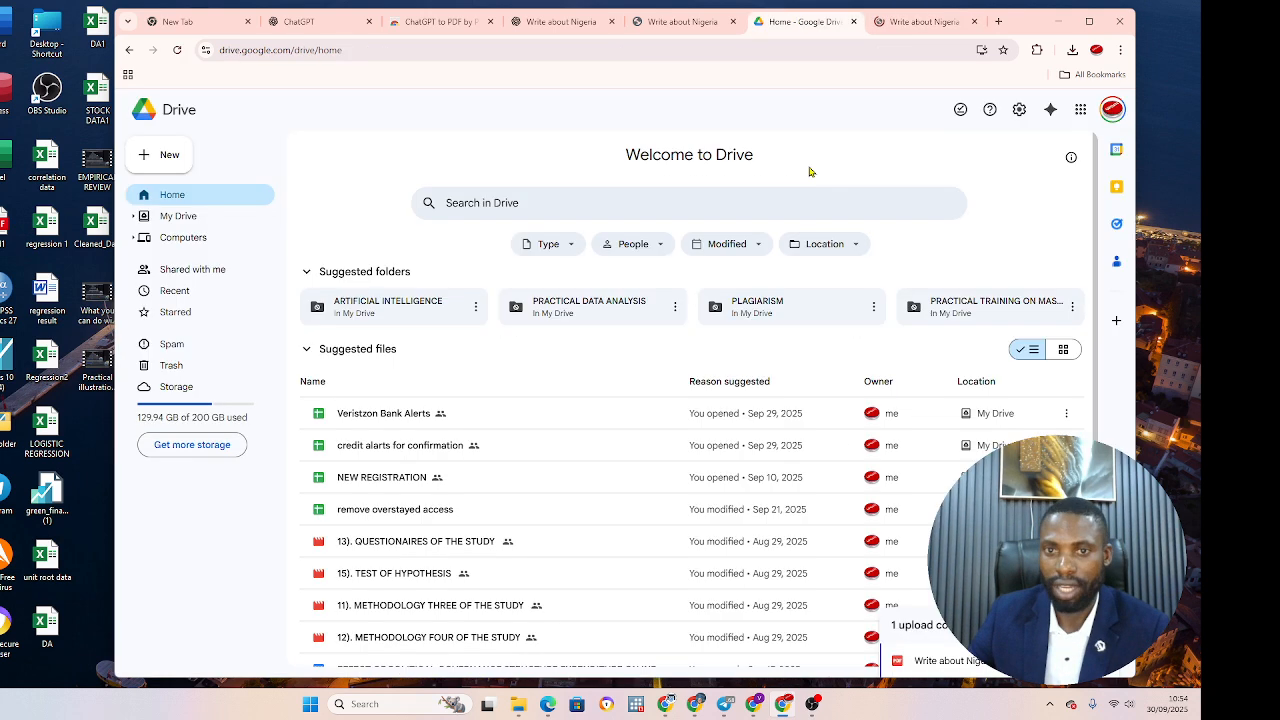
click(521, 199)
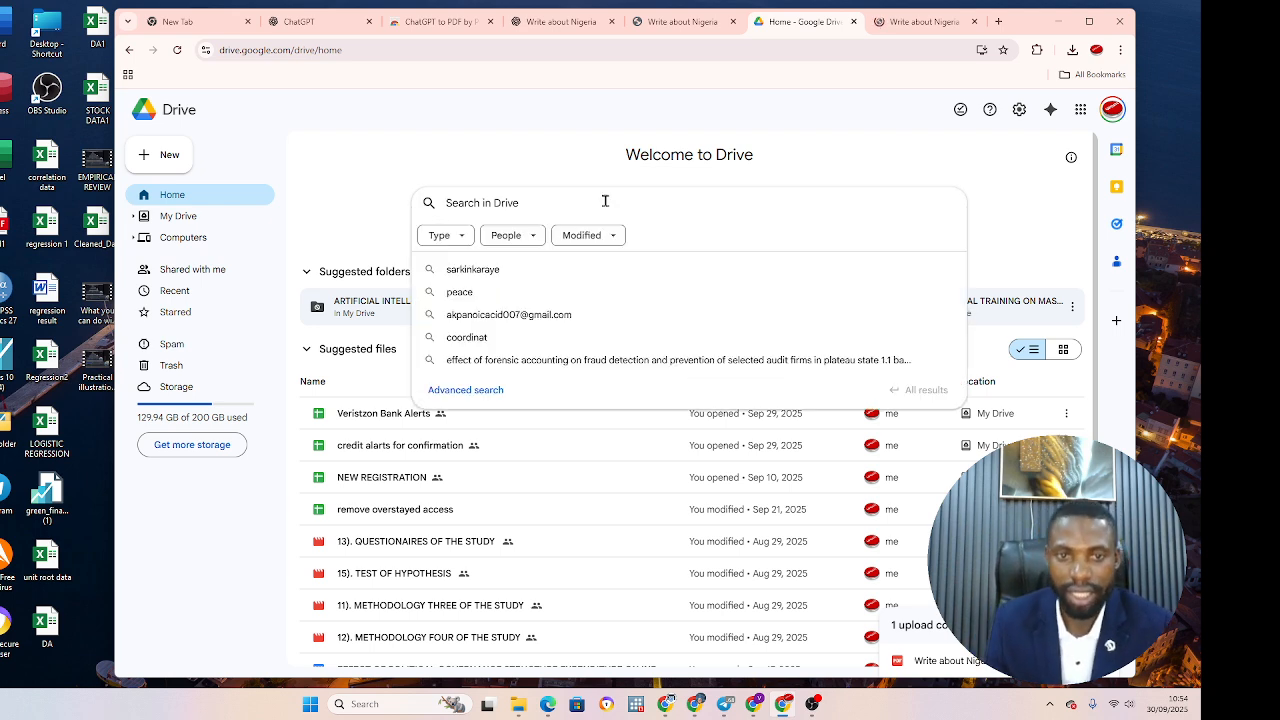
text(WRITE)
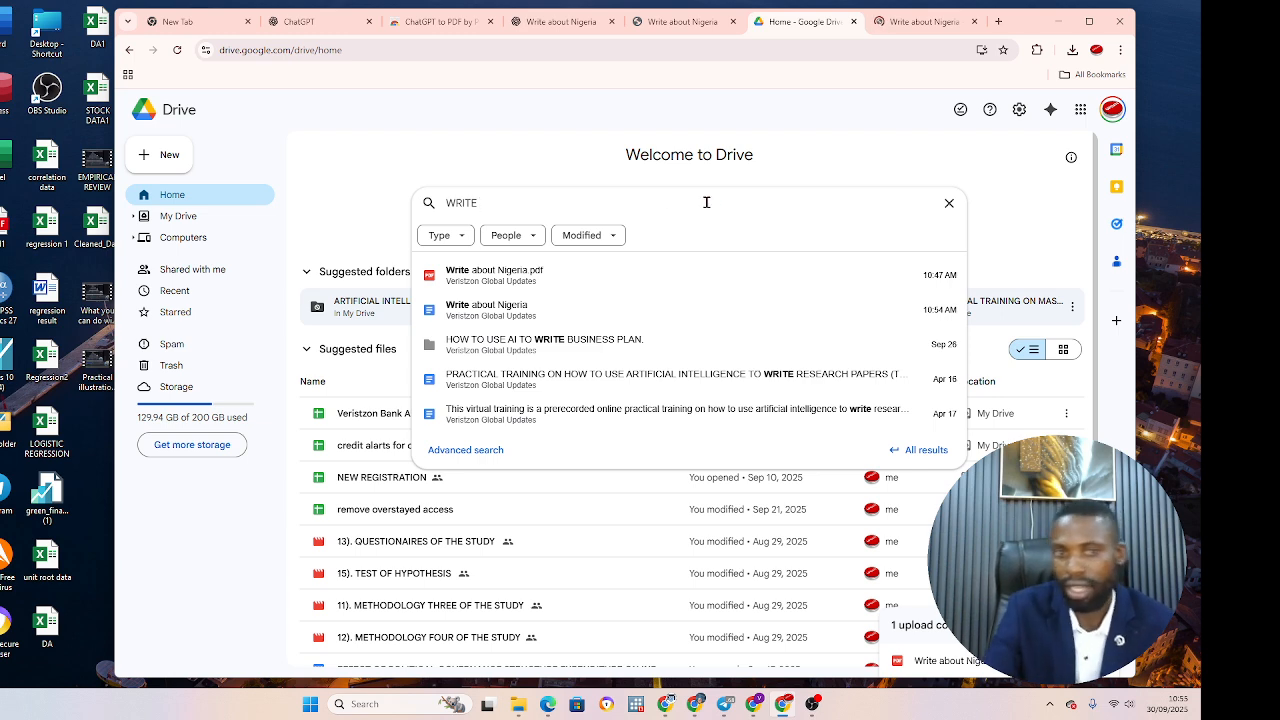
click(576, 293)
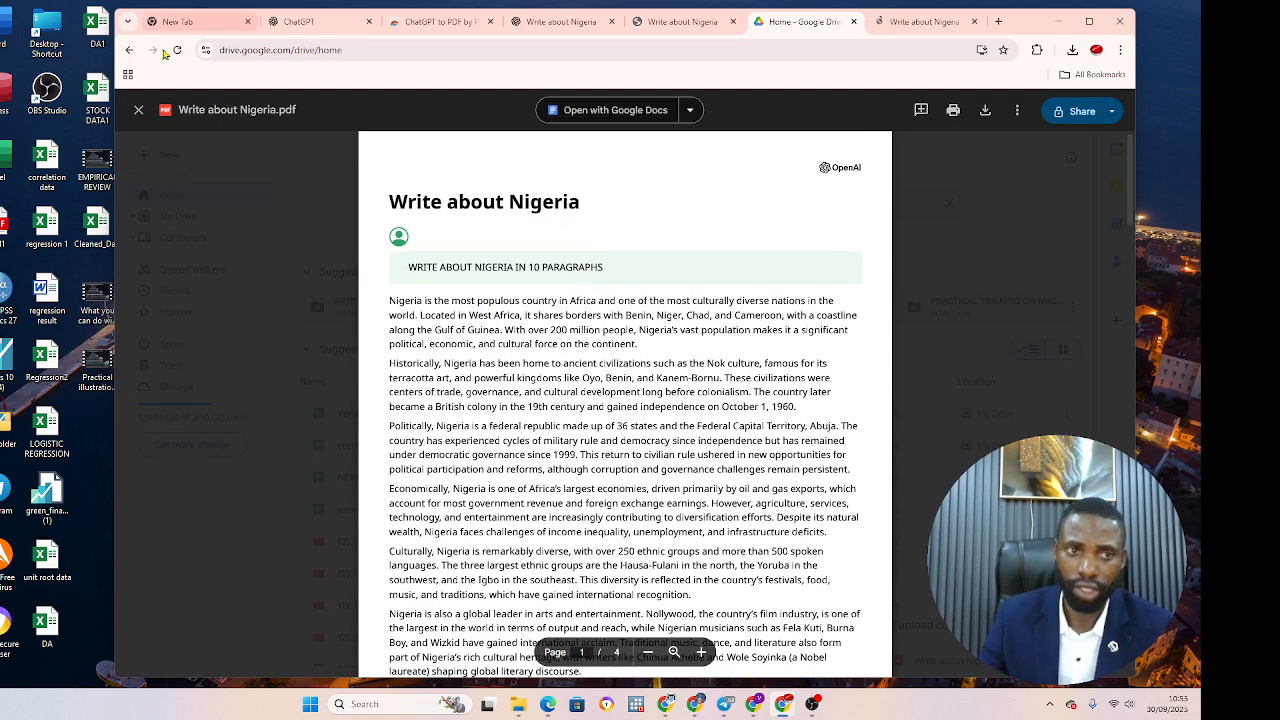
click(138, 110)
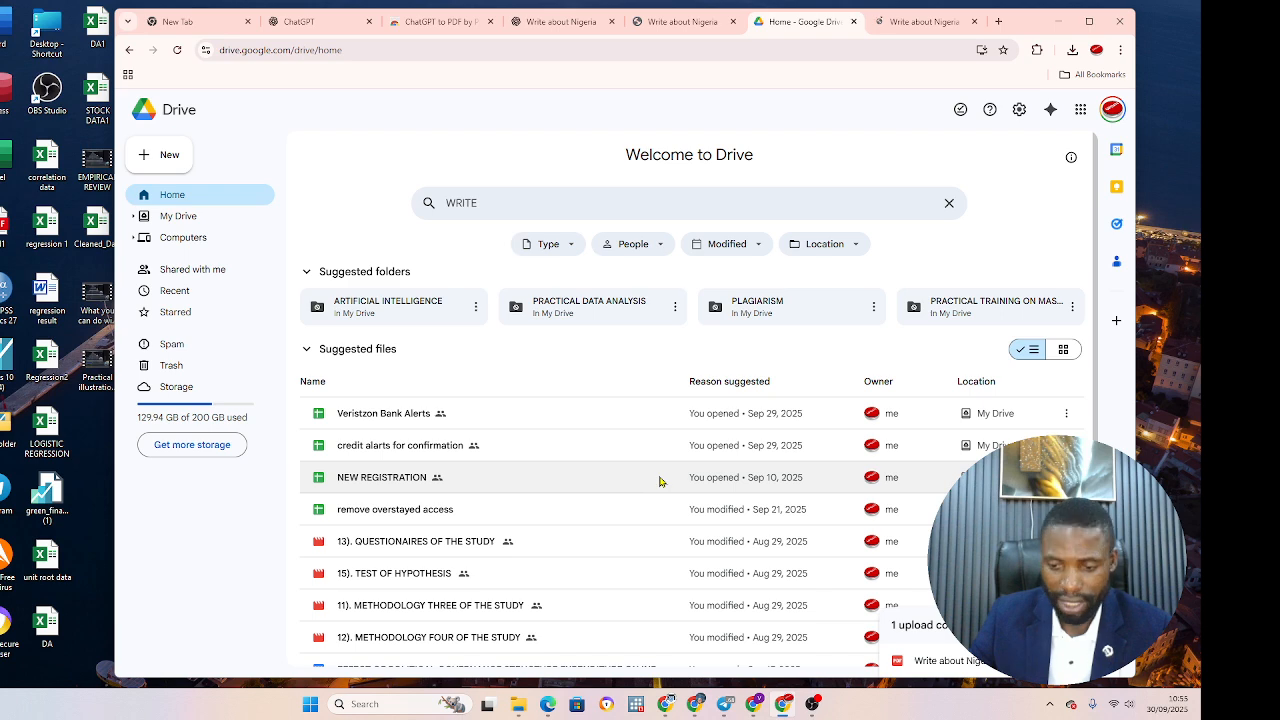
scroll(663, 481, down, 2)
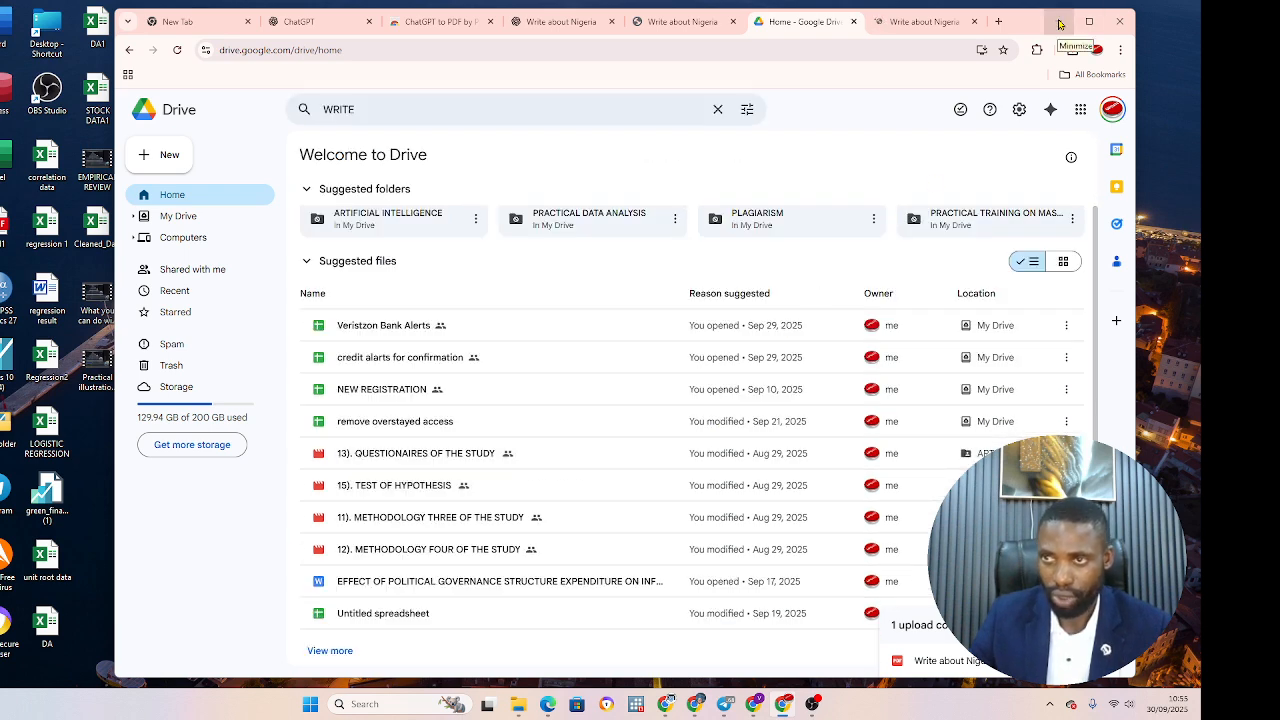
Minimize the browser, create a desktop folder named CHATGPT DOCUMENT, and place it below the Learn about this picture icon
click(1059, 23)
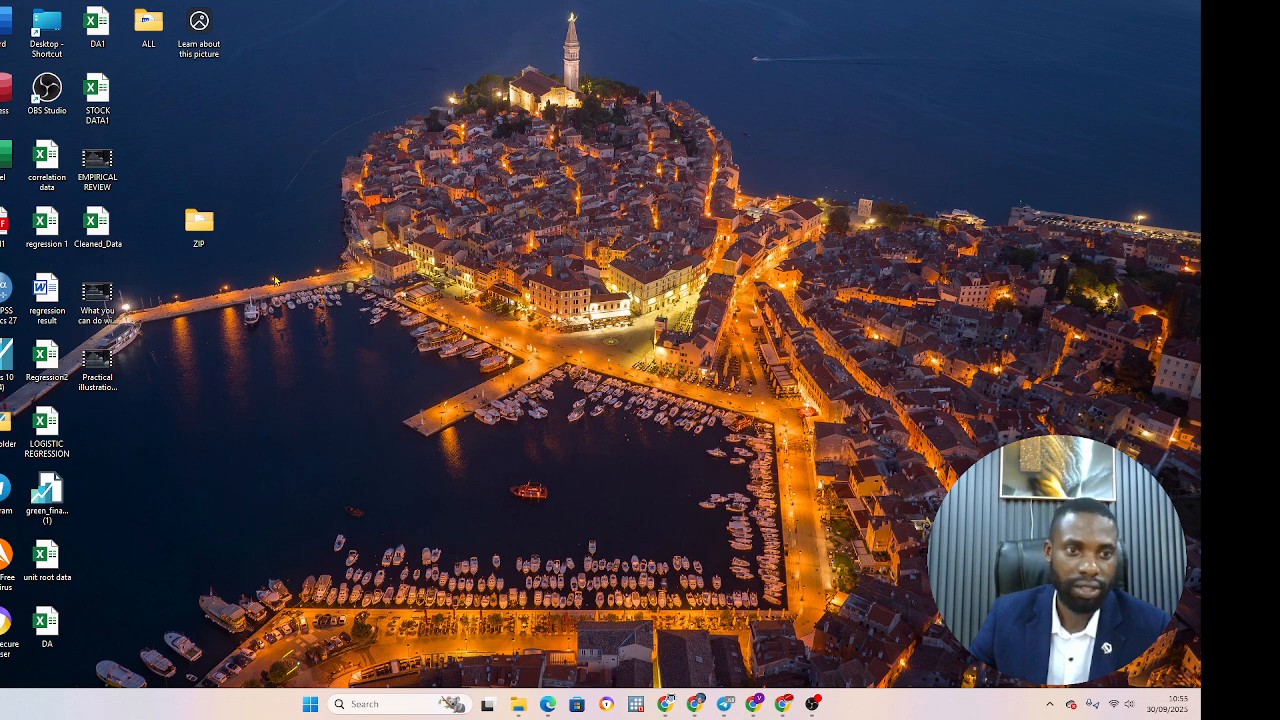
right_click(221, 333)
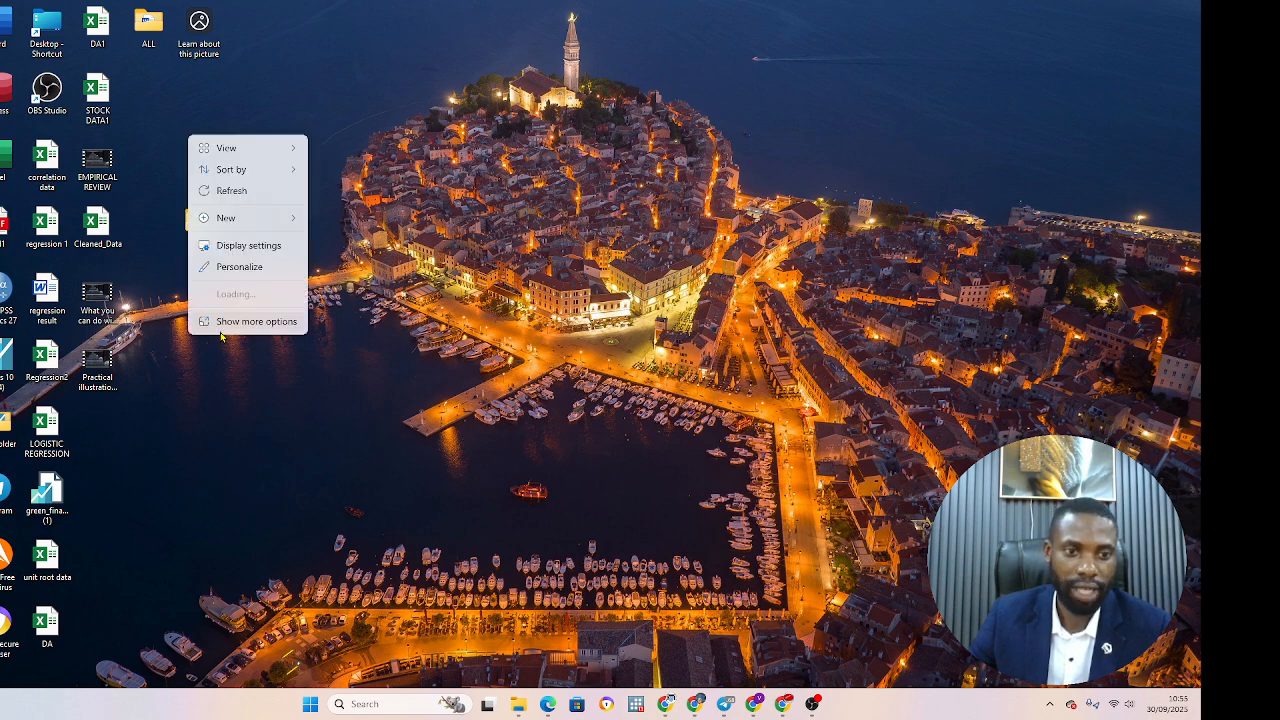
click(379, 44)
right_click(311, 117)
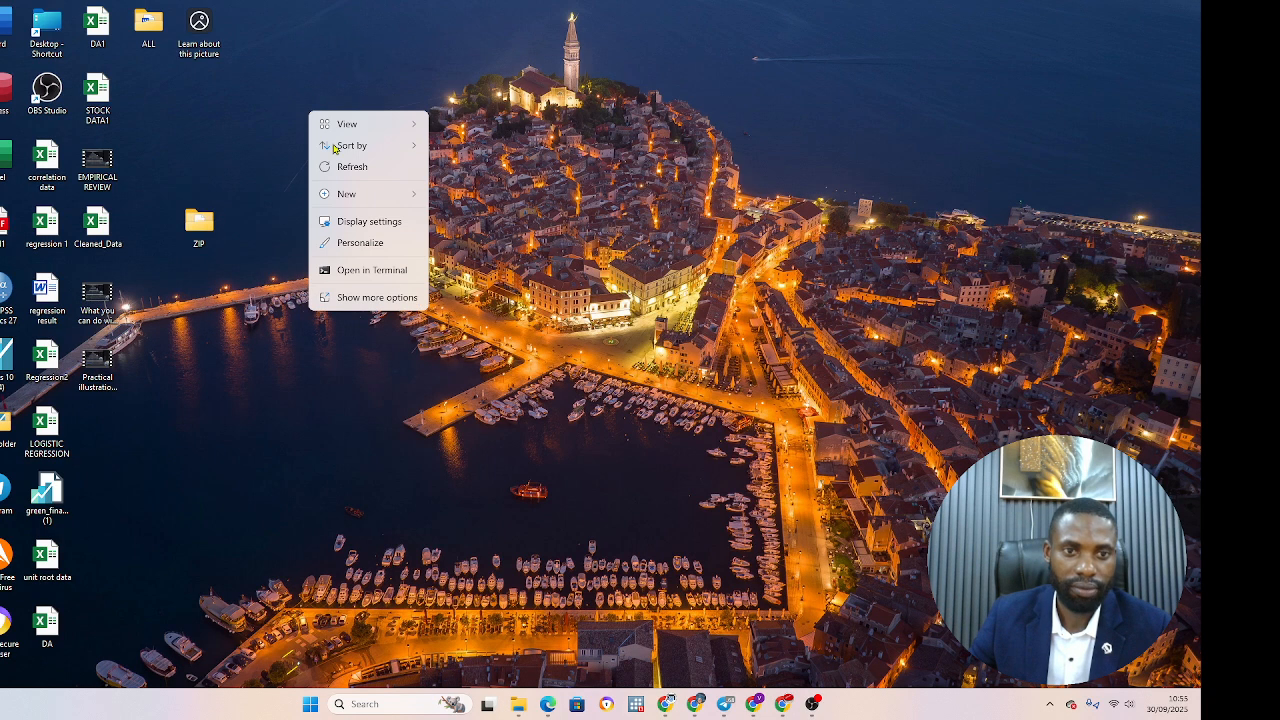
mouse_move(352, 202)
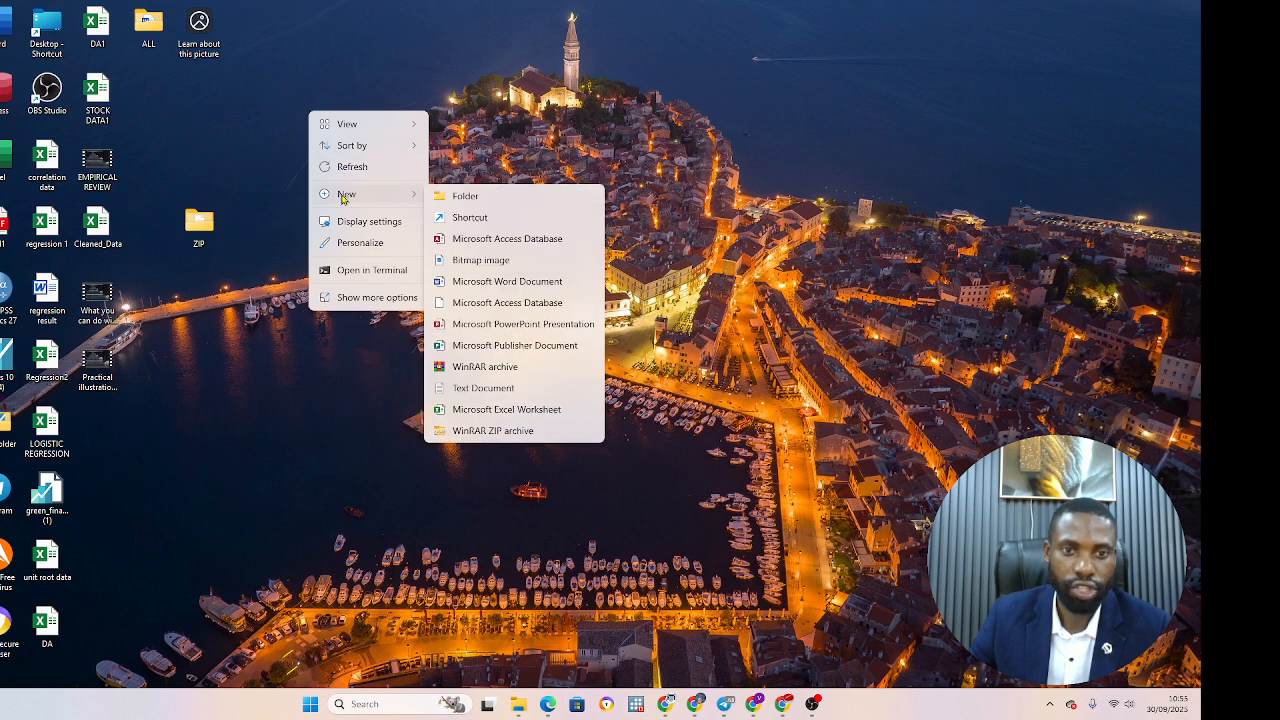
click(491, 203)
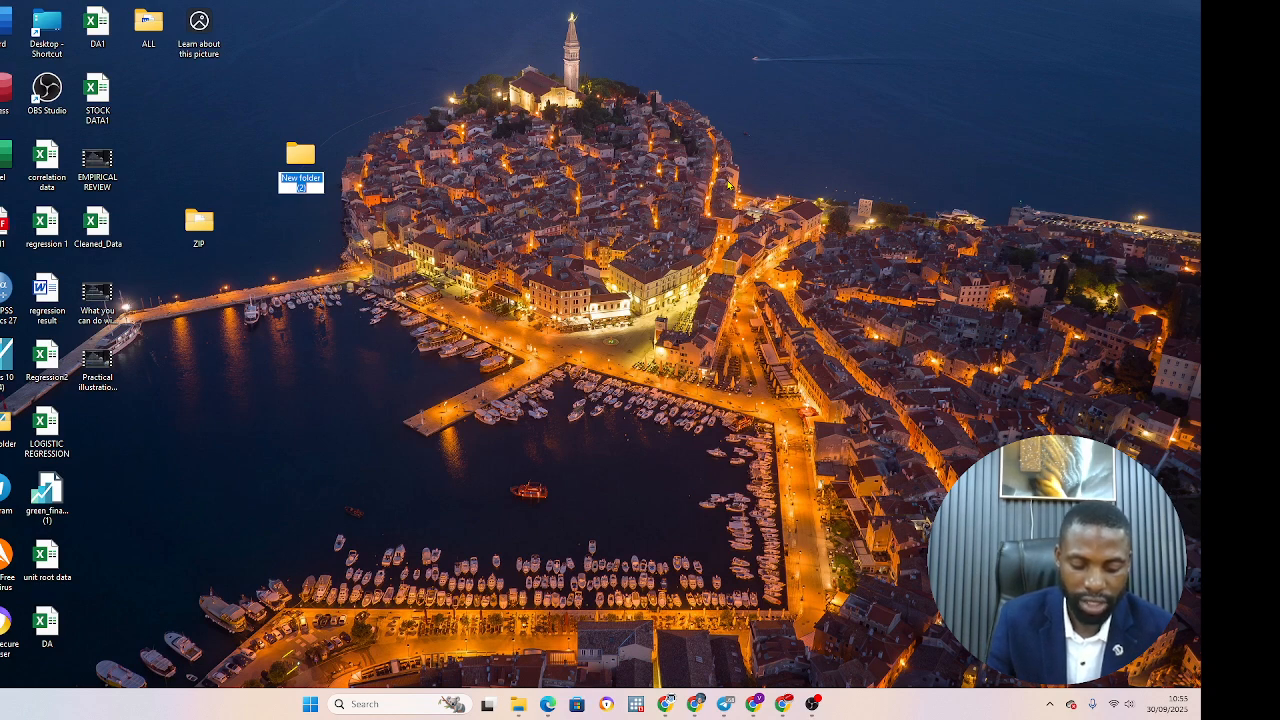
text(CHATGPT)
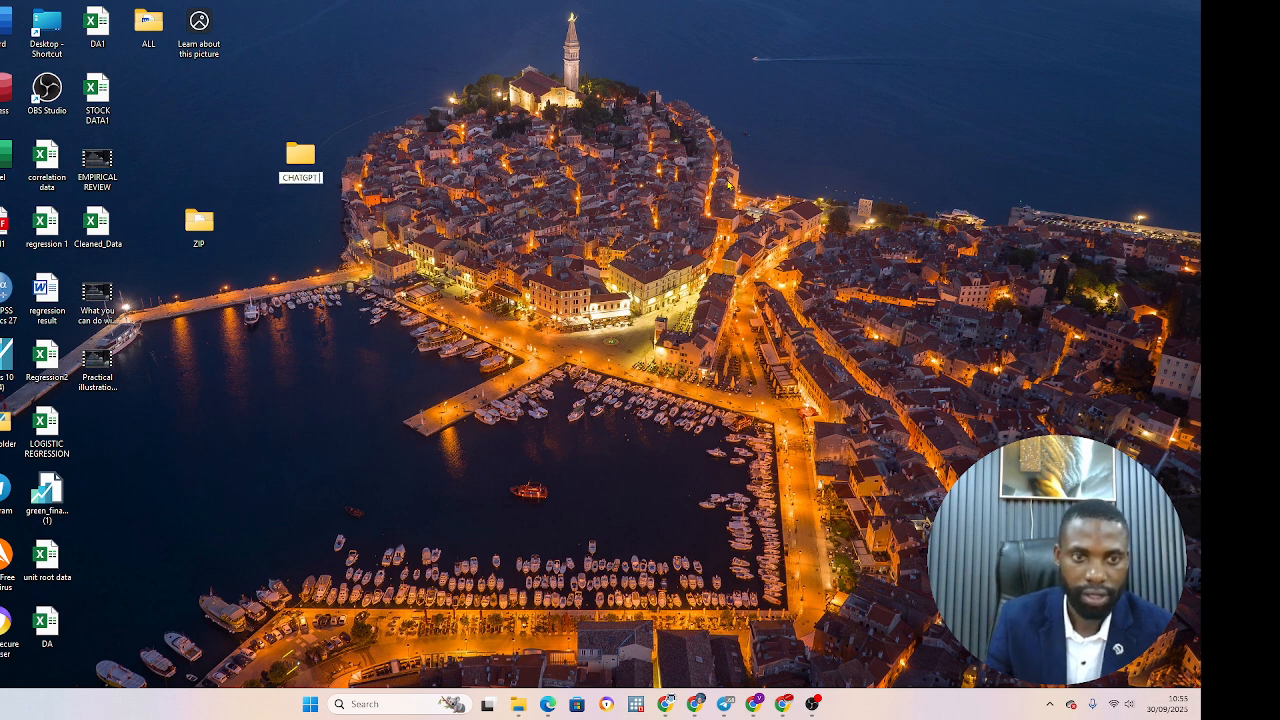
text( DOCUMENT)
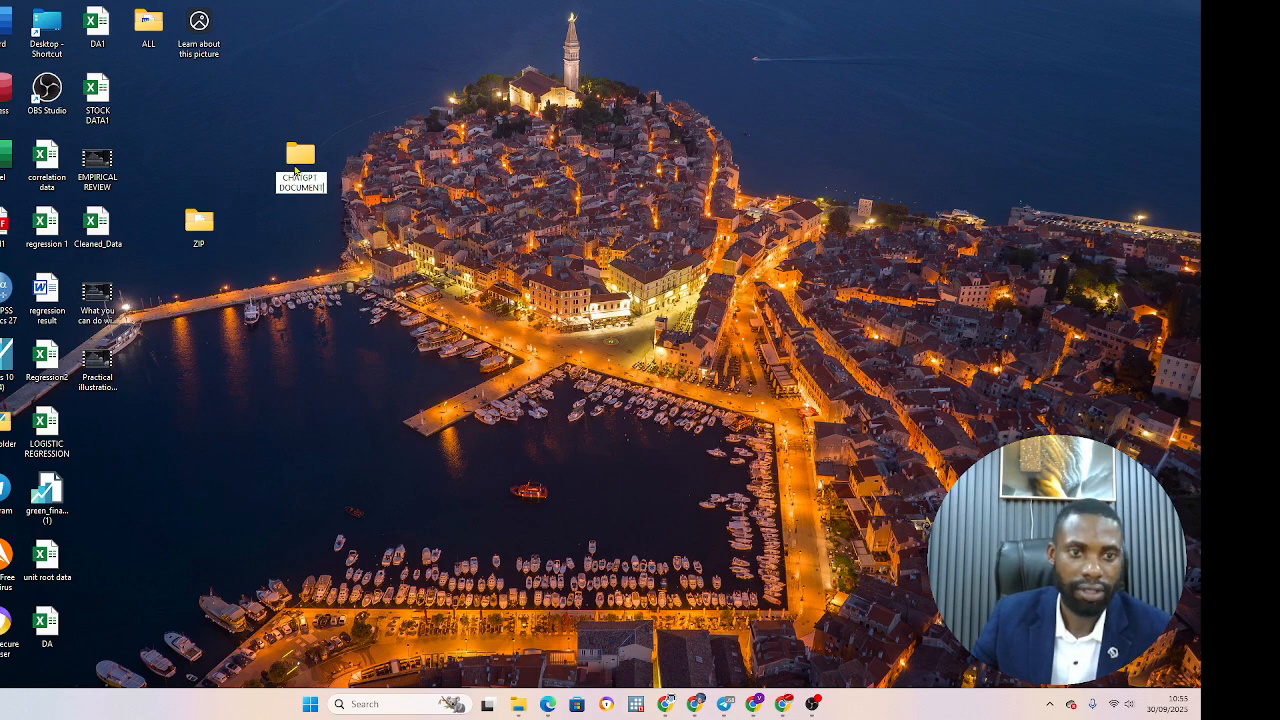
drag(294, 157, 190, 98)
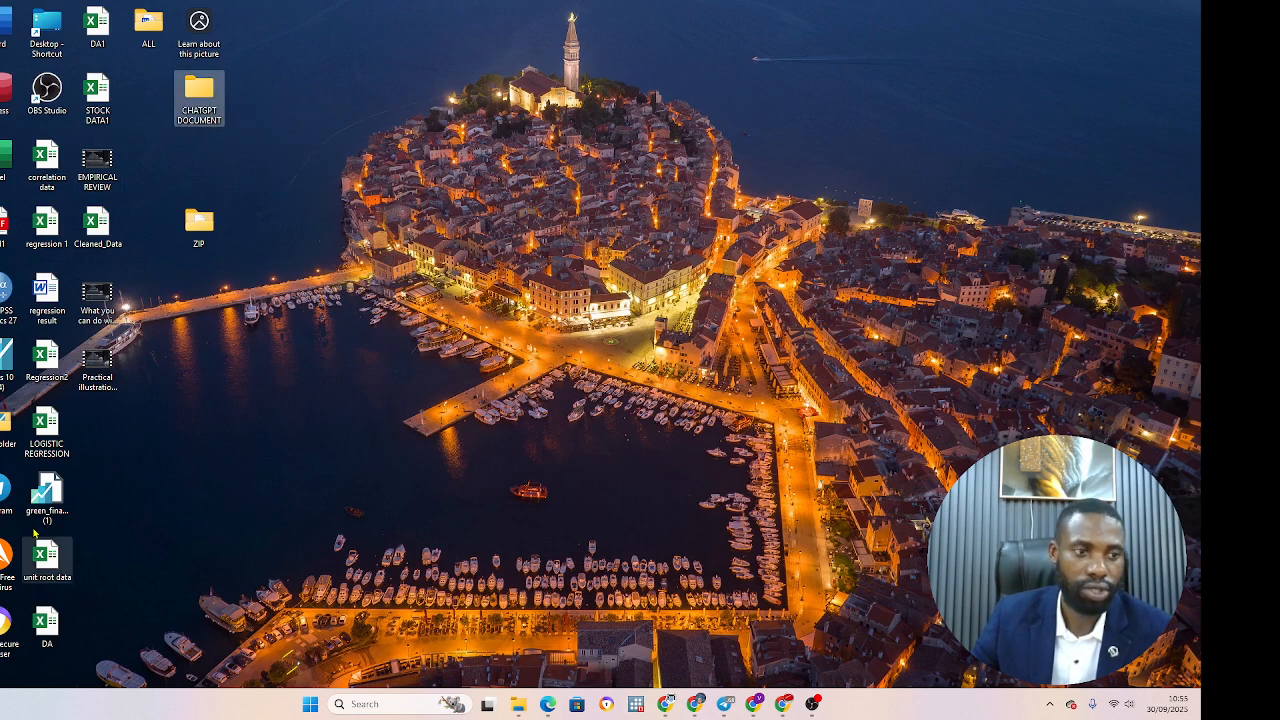
Copy the Write about Nigeria PDF from File Explorer's recent files into the CHATGPT DOCUMENT folder on the desktop
mouse_move(512, 706)
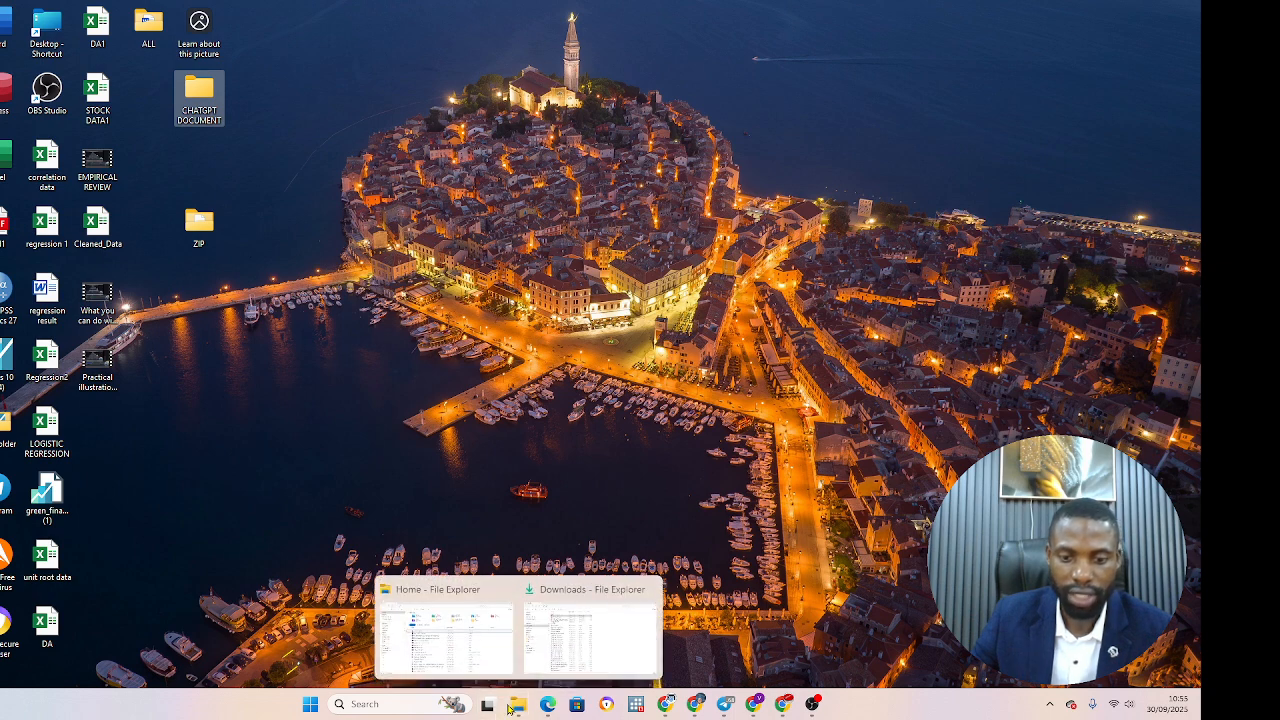
click(505, 669)
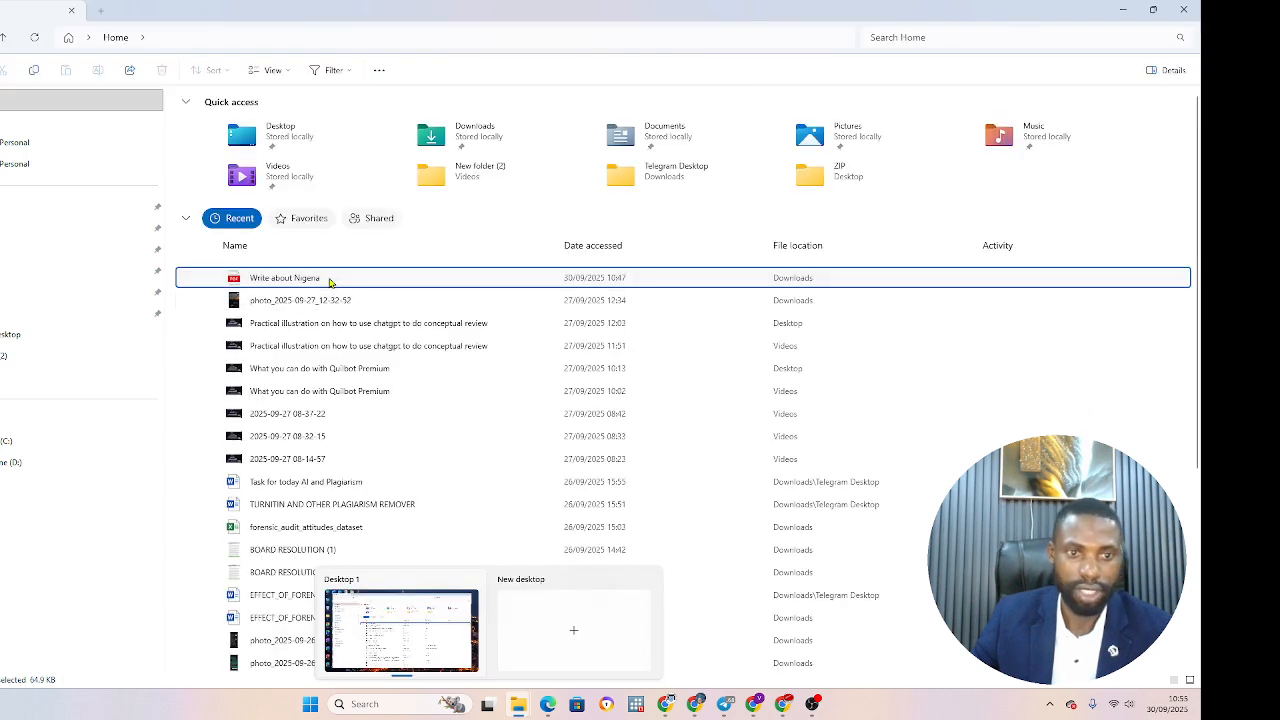
right_click(330, 282)
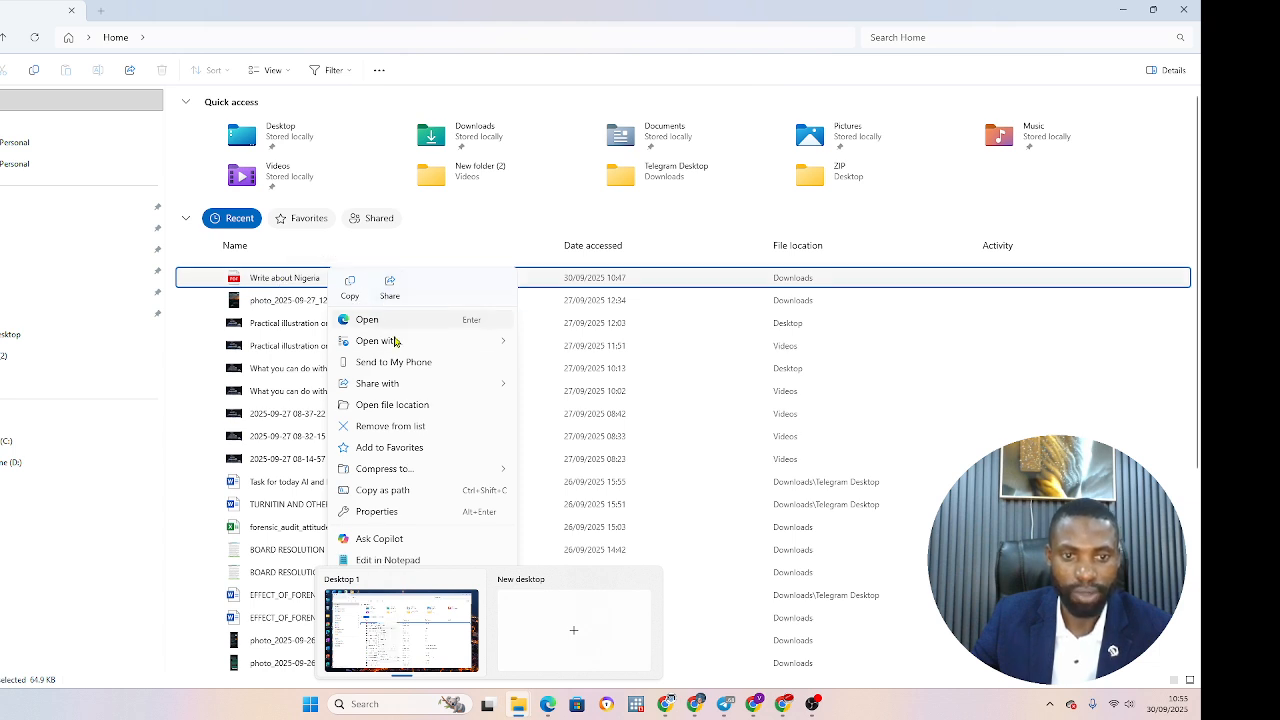
click(351, 293)
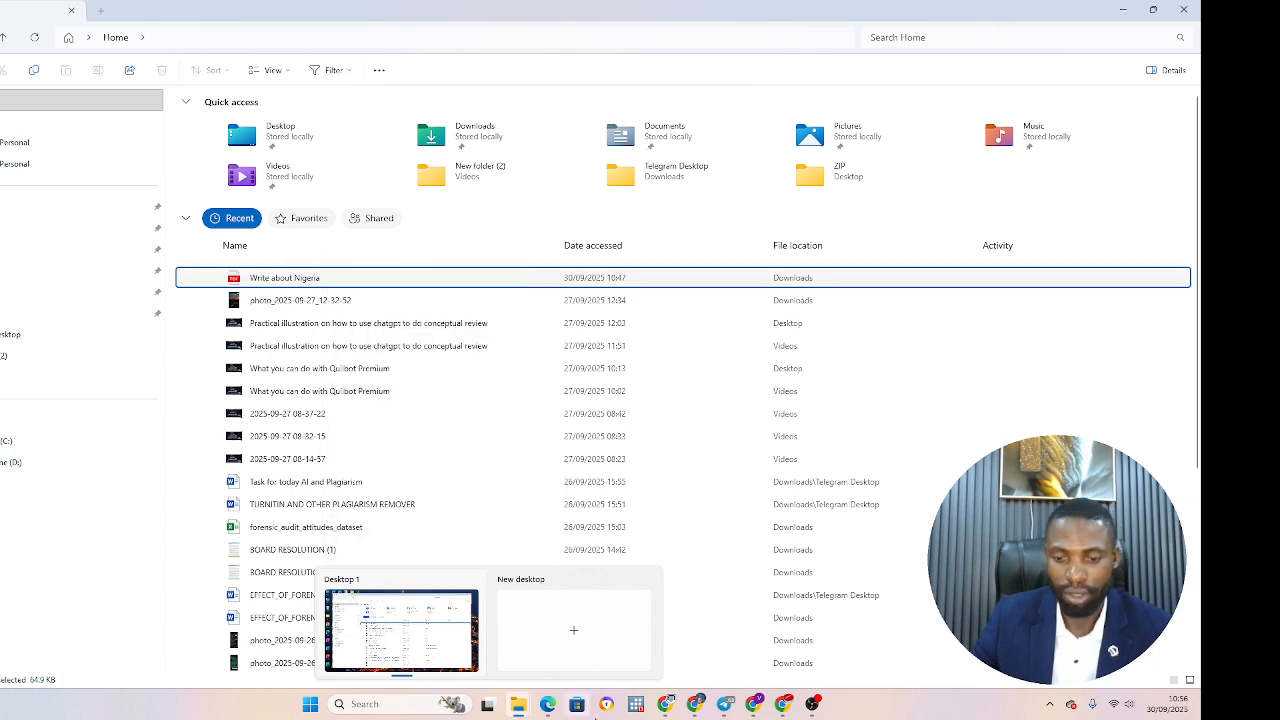
click(1125, 9)
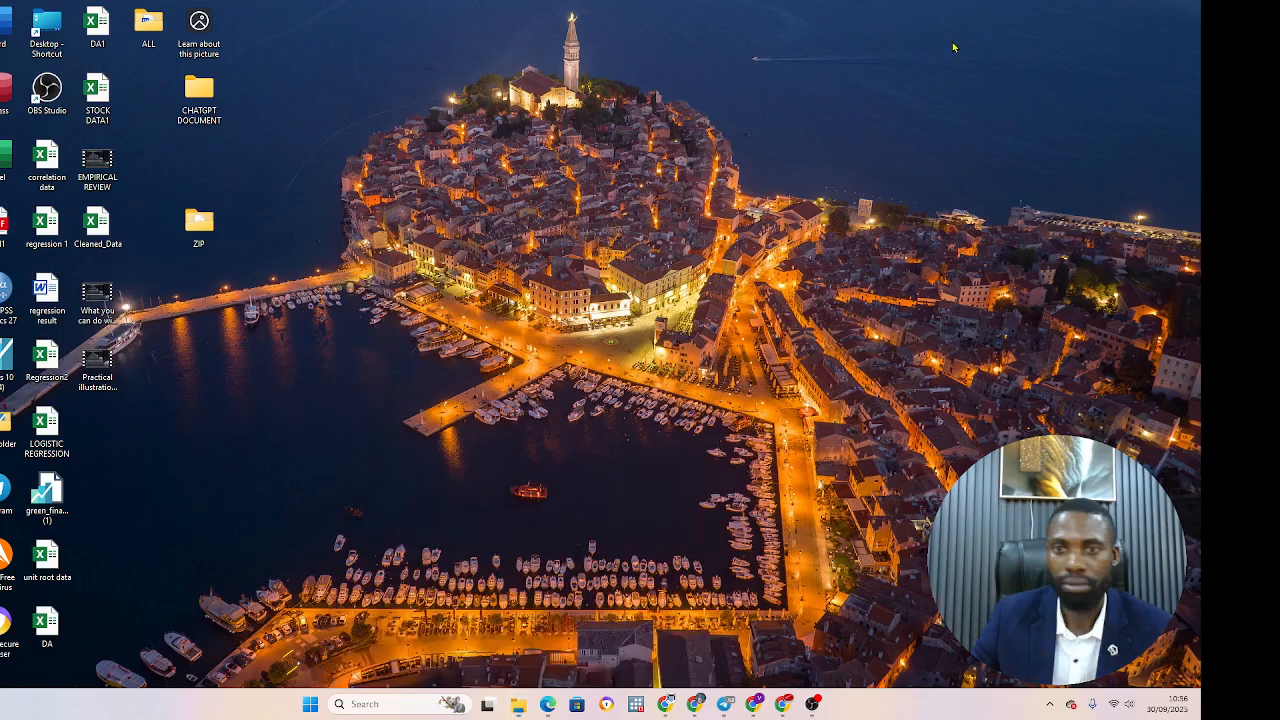
double_click(199, 95)
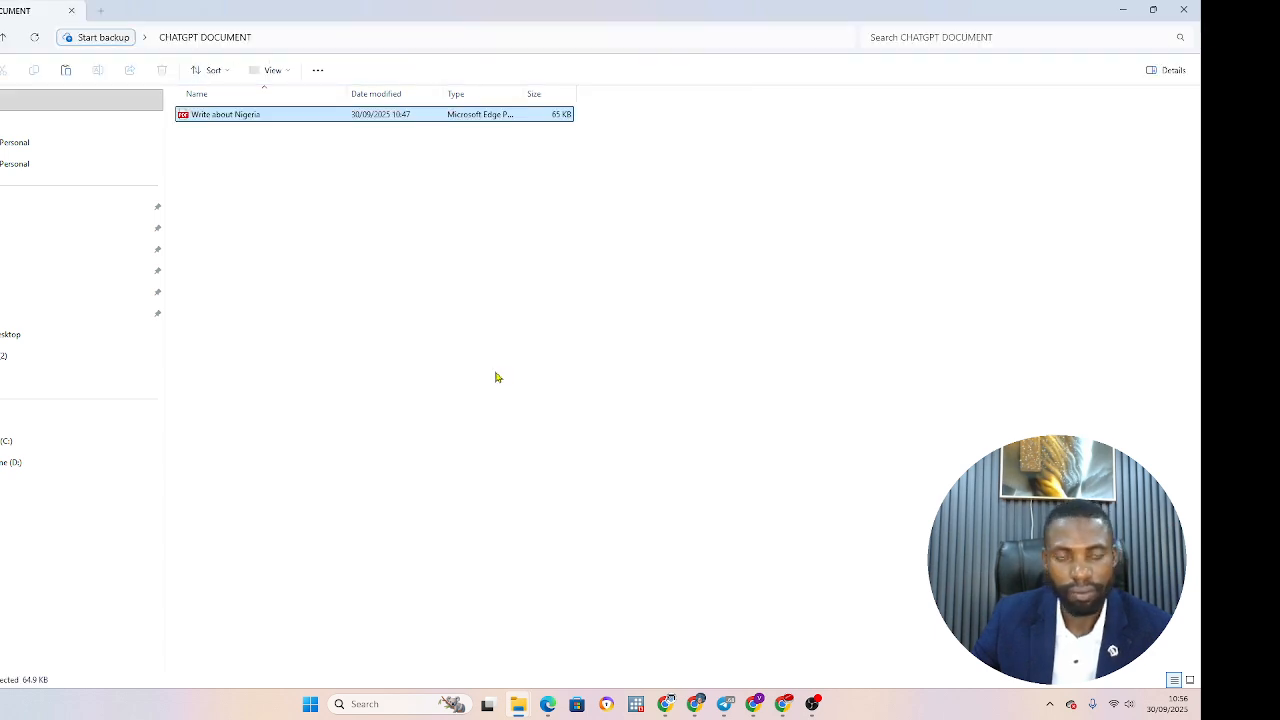
Close the CHATGPT DOCUMENT folder, reopen it from the desktop to check its contents, and close it again
click(1183, 9)
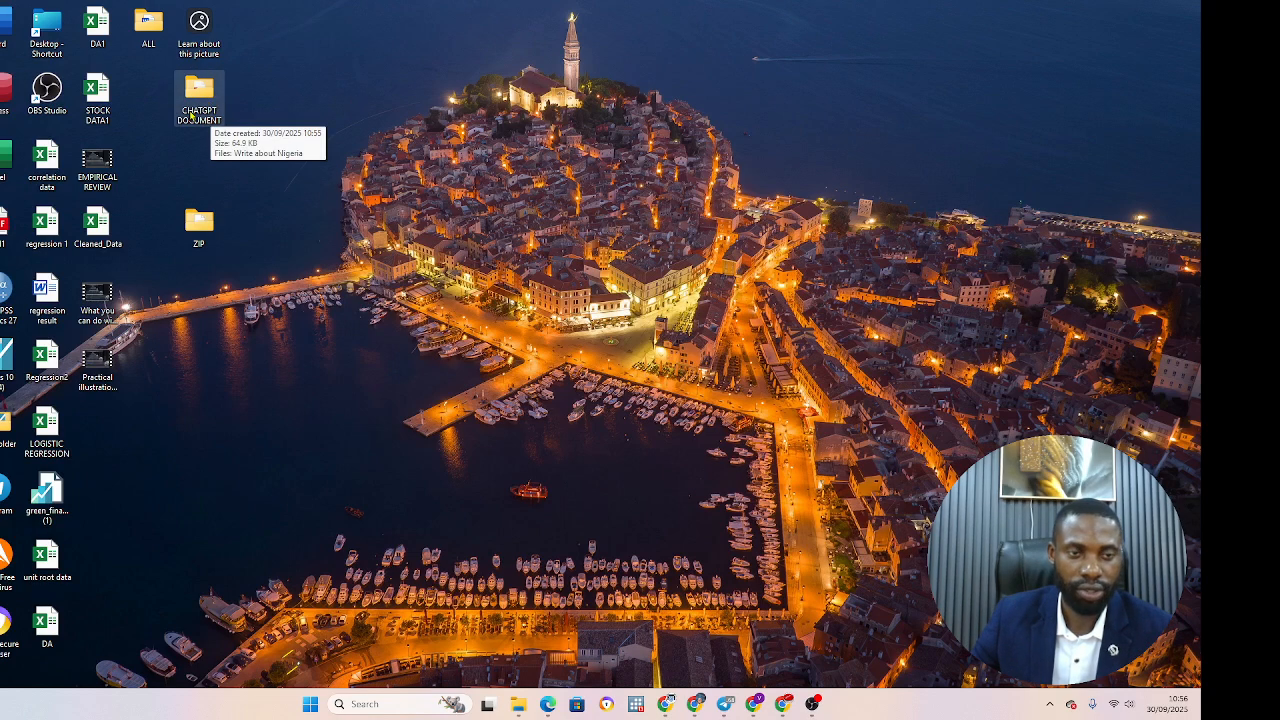
double_click(204, 93)
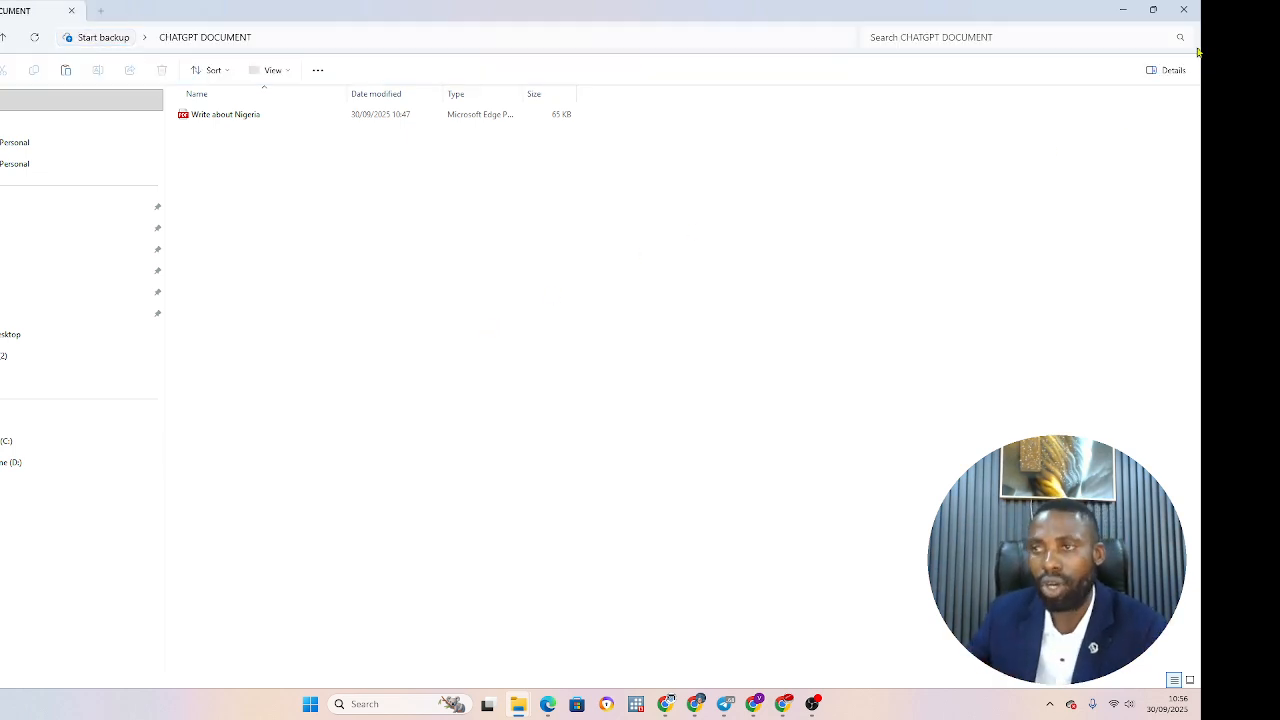
click(1183, 9)
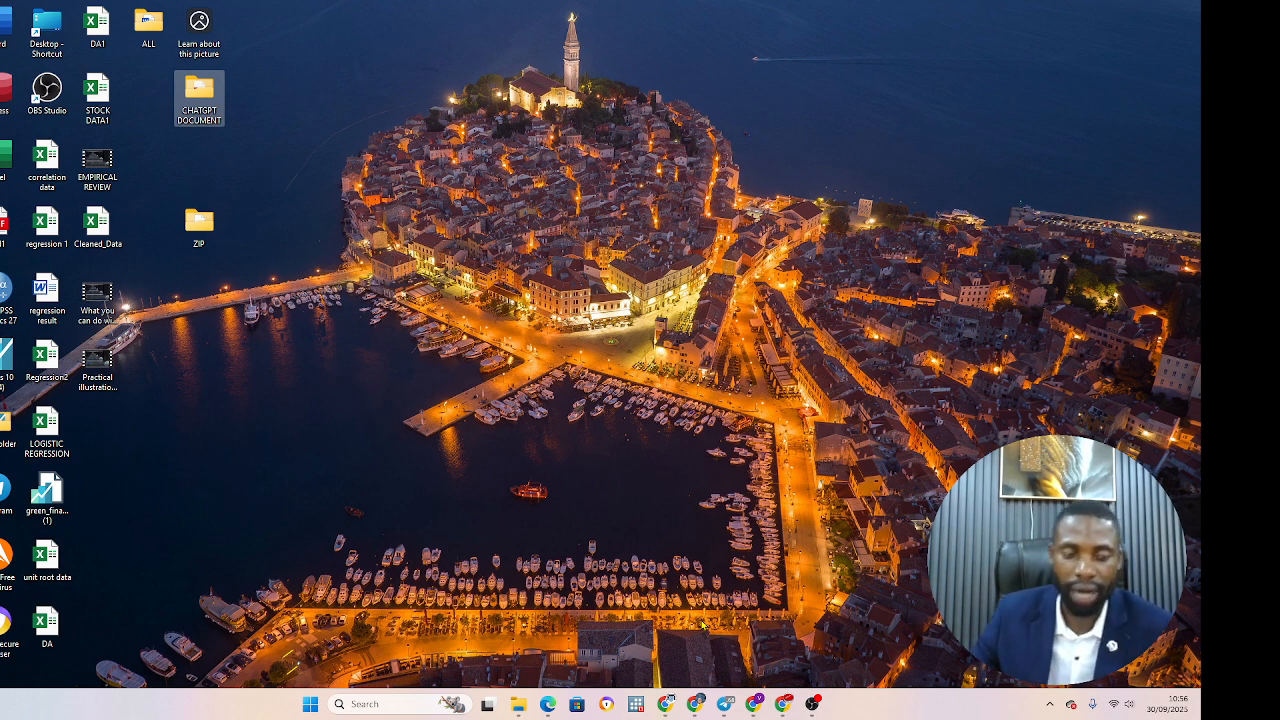
Switch back to Chrome and return to the Write about Nigeria conversation in ChatGPT
click(806, 705)
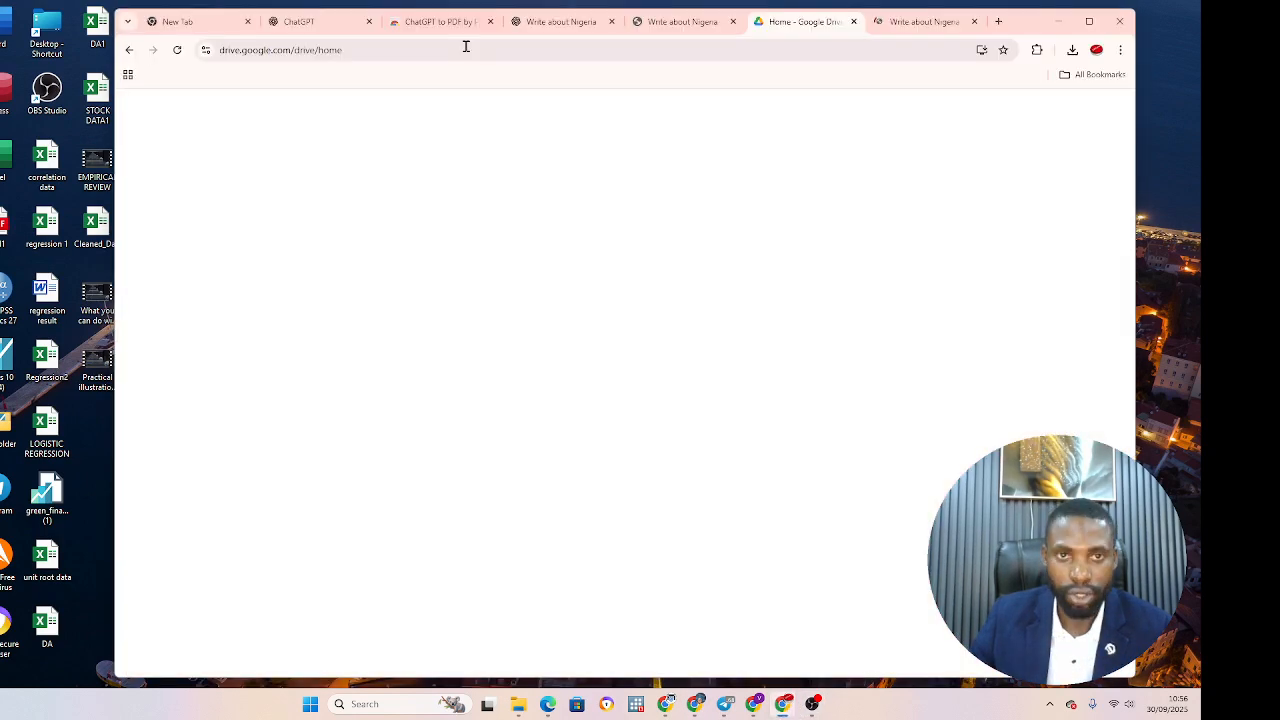
click(558, 21)
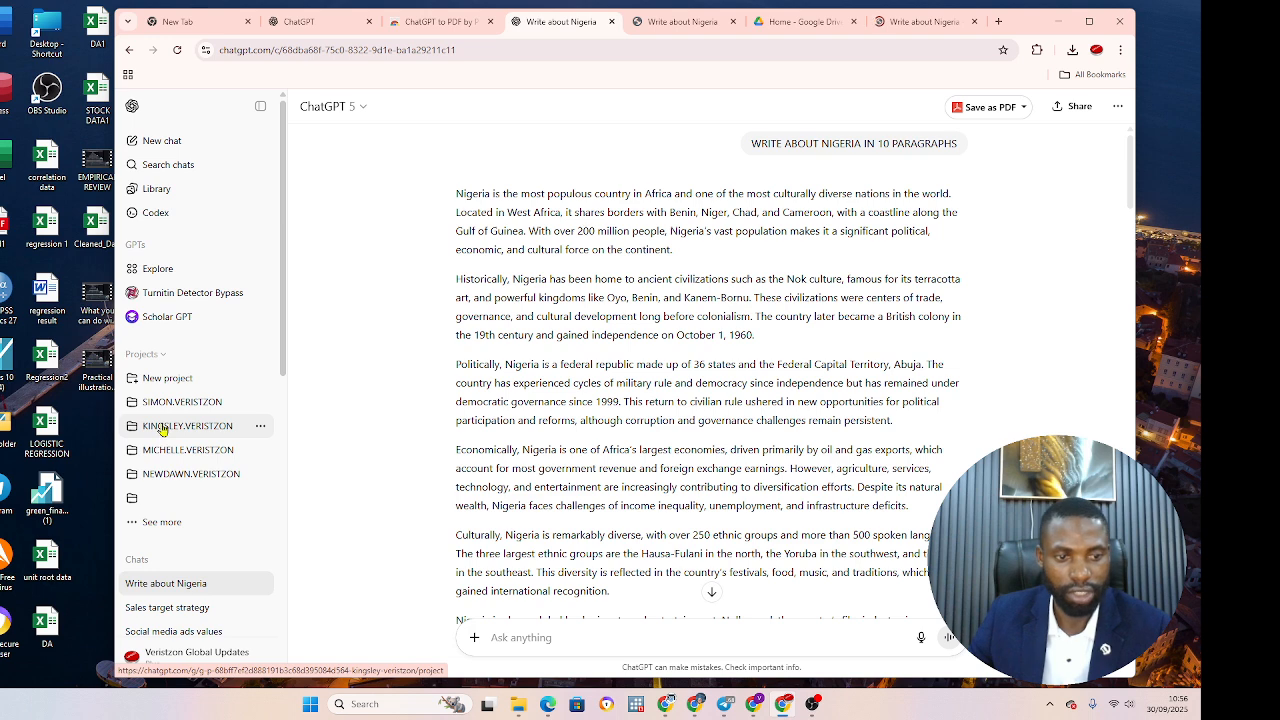
Open the second listed ChatGPT project, look through its saved chats, and view the options available for the Write conclusion summary chat
double_click(161, 426)
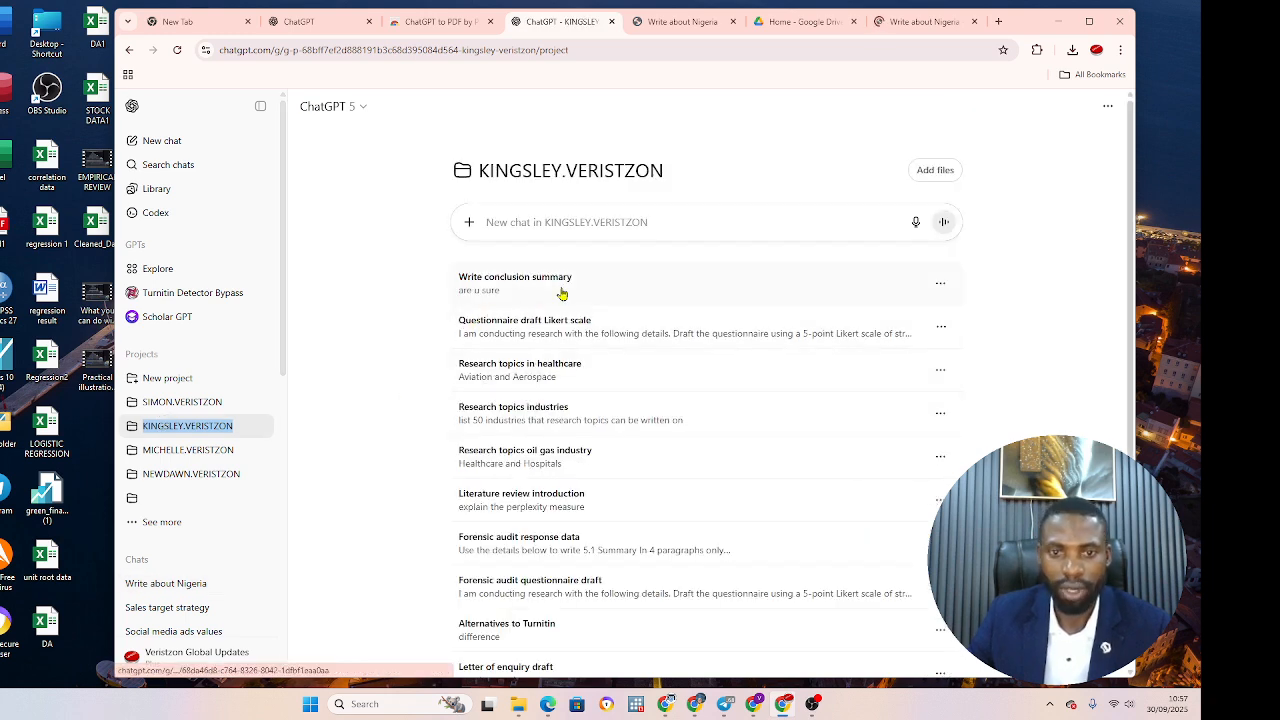
scroll(614, 397, down, 3)
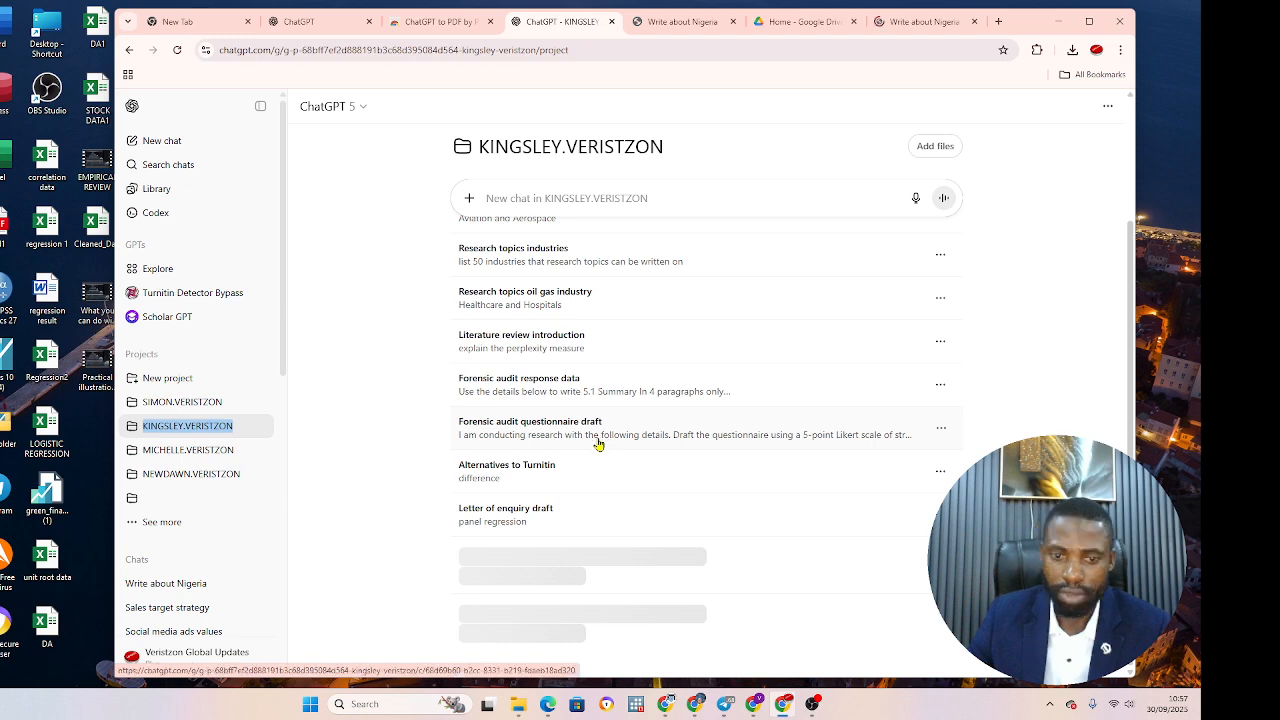
scroll(640, 490, down, 3)
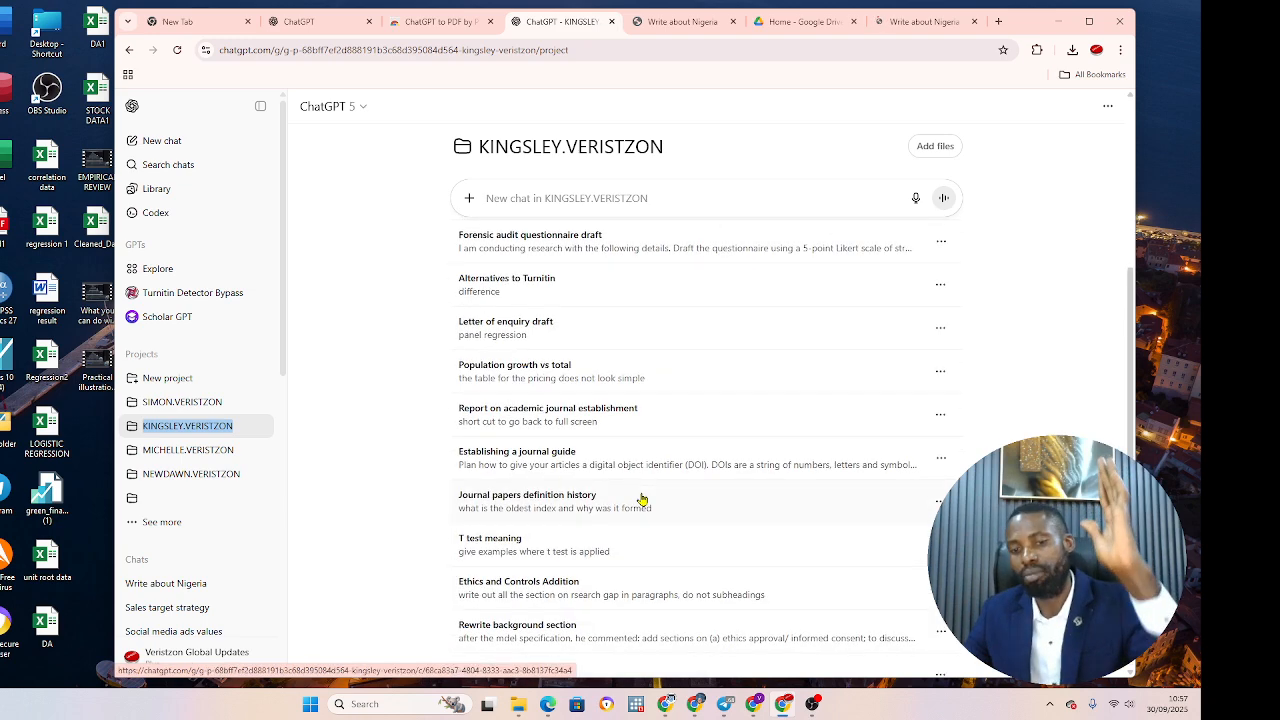
scroll(645, 505, down, 2)
scroll(645, 557, down, 2)
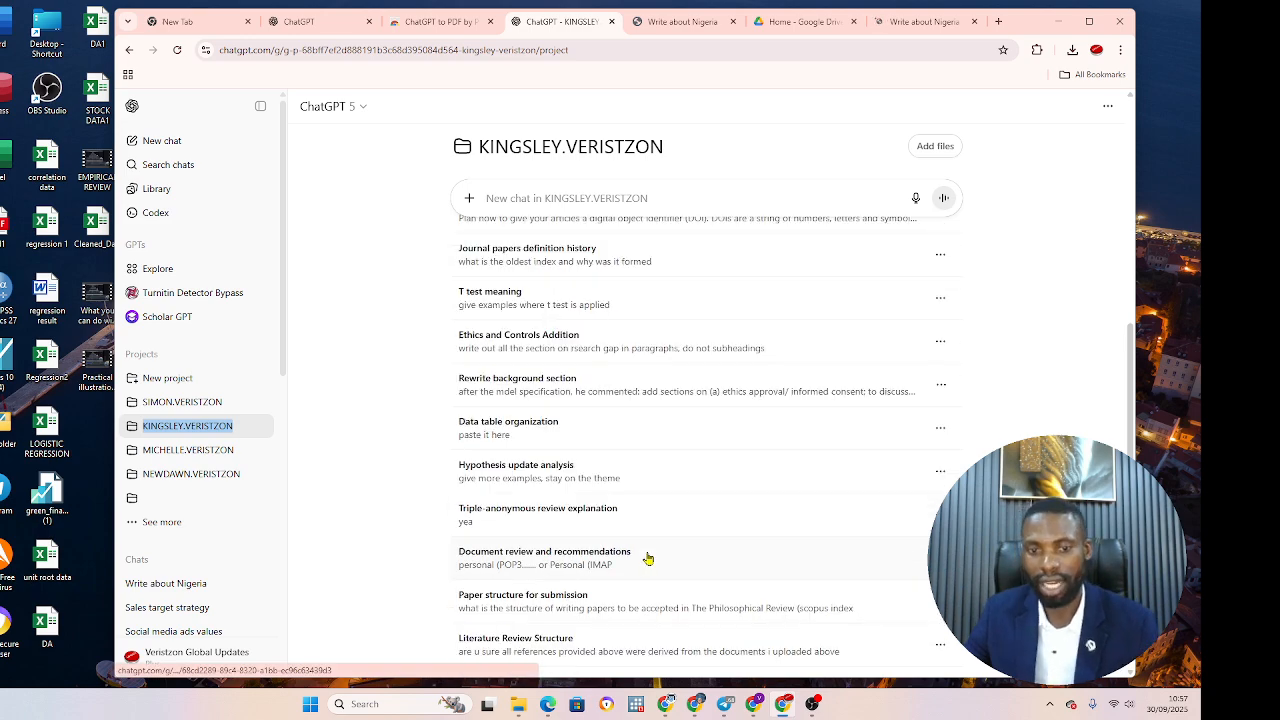
scroll(645, 557, down, 3)
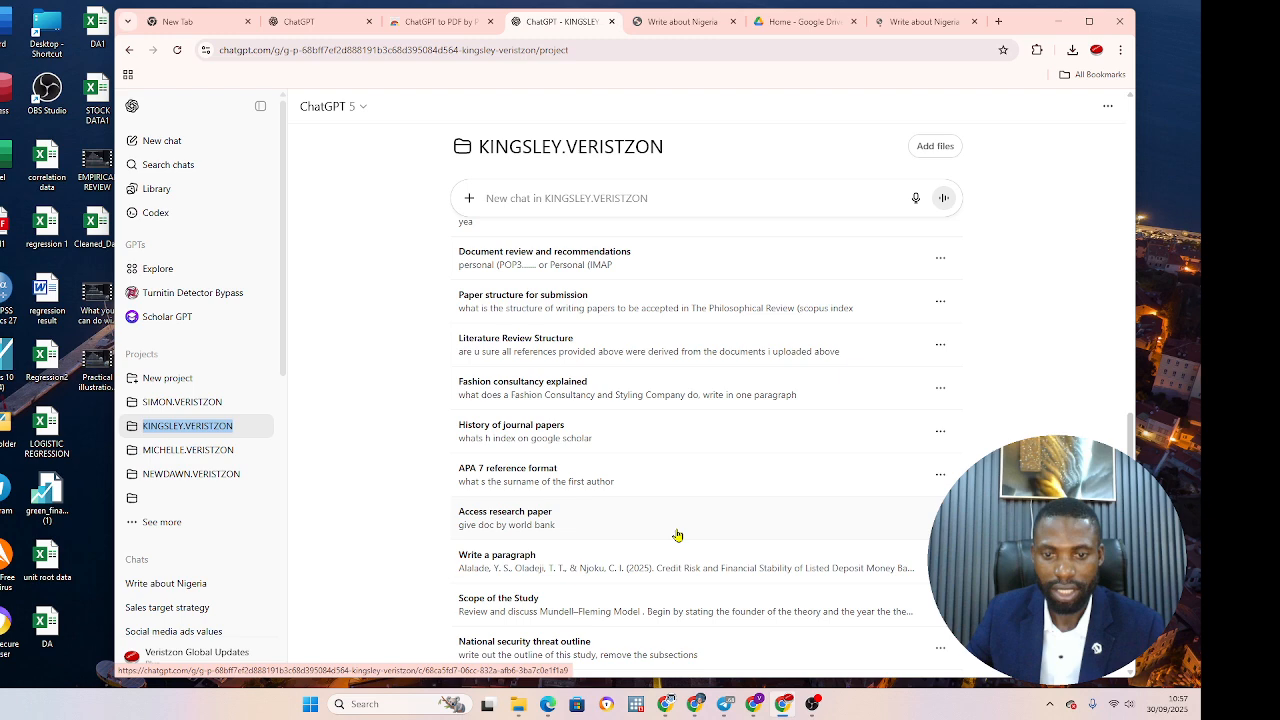
scroll(676, 530, up, 10)
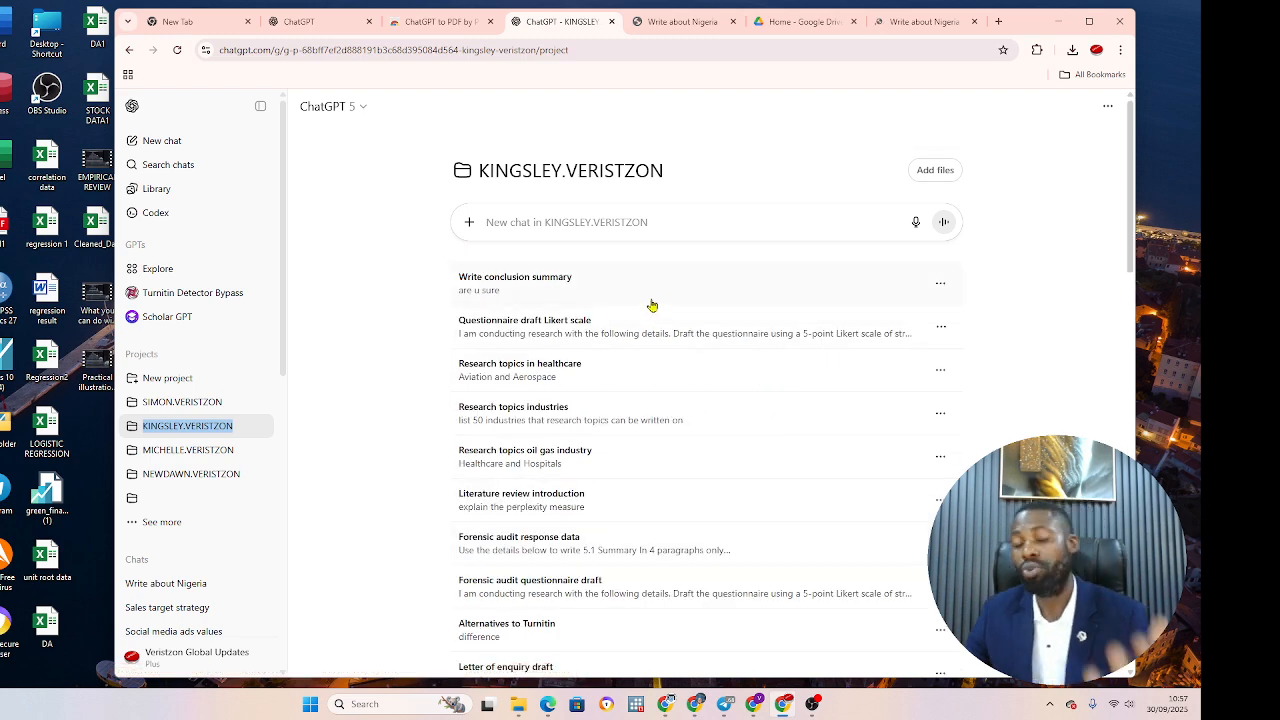
click(941, 286)
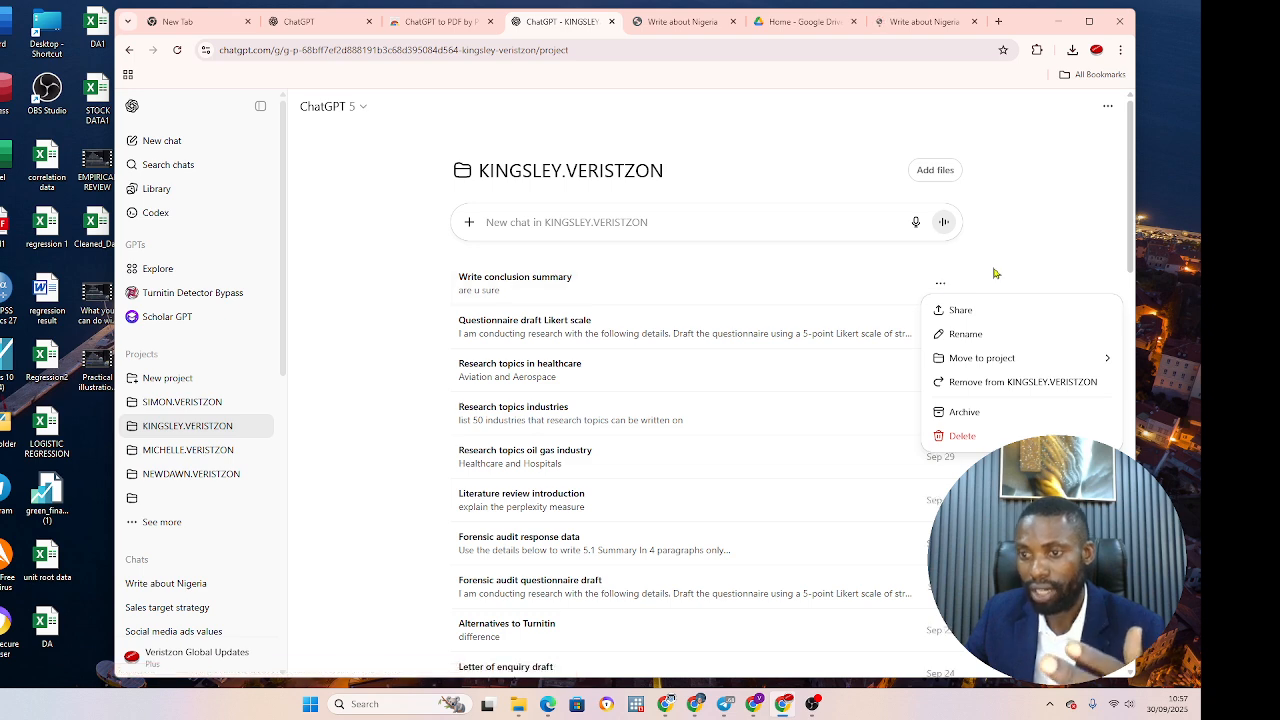
click(1043, 266)
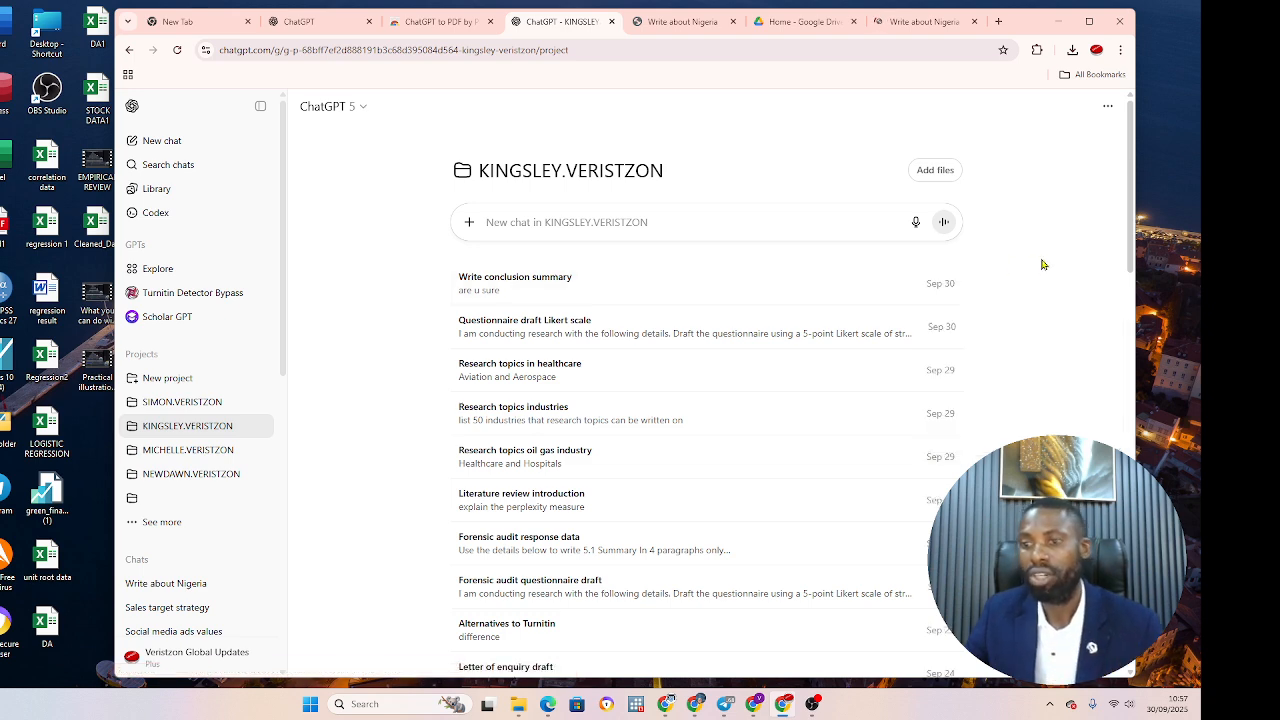
Try to open the Write conclusion summary chat, and look back through the questionnaire sections in the Questionnaire draft Likert scale chat
click(587, 291)
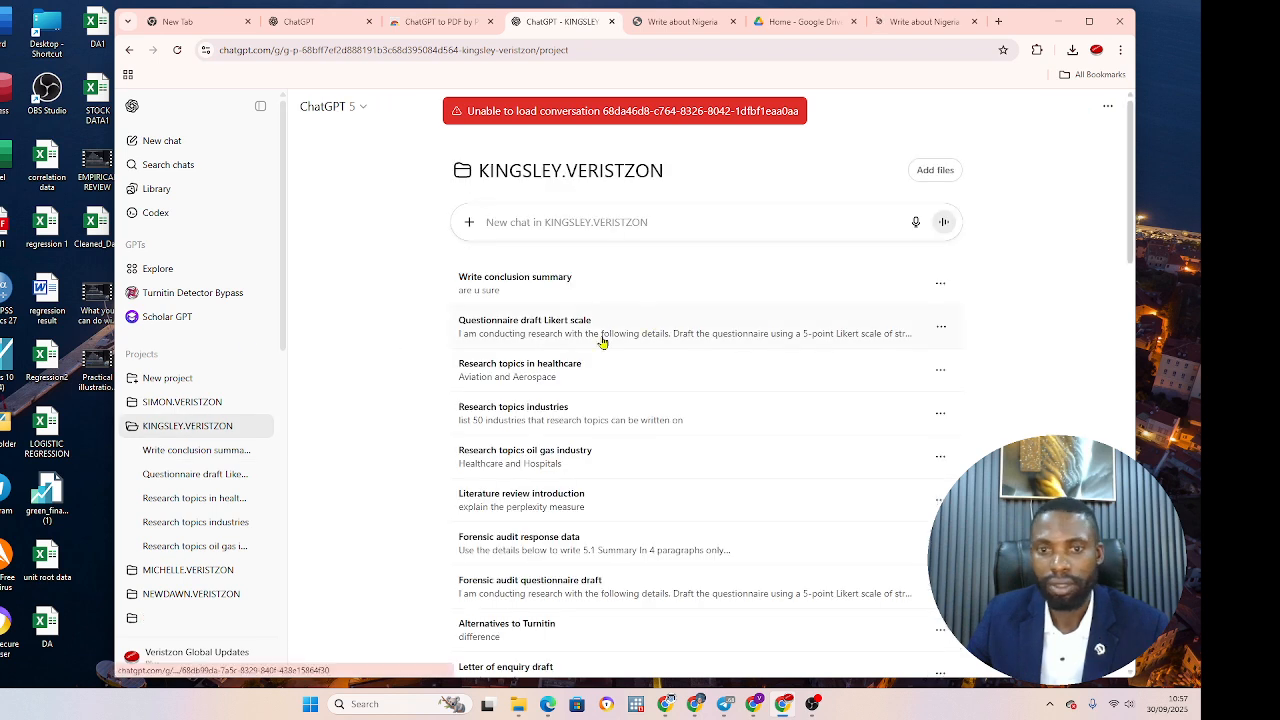
click(517, 328)
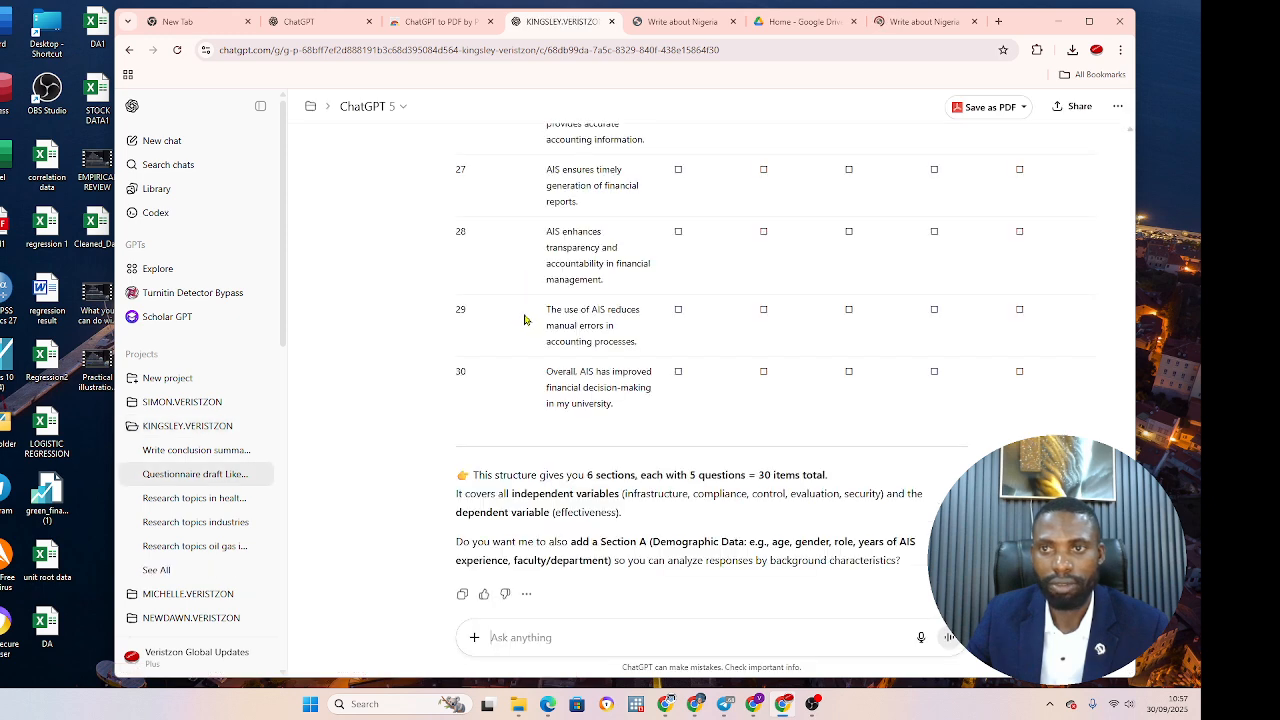
scroll(629, 414, up, 4)
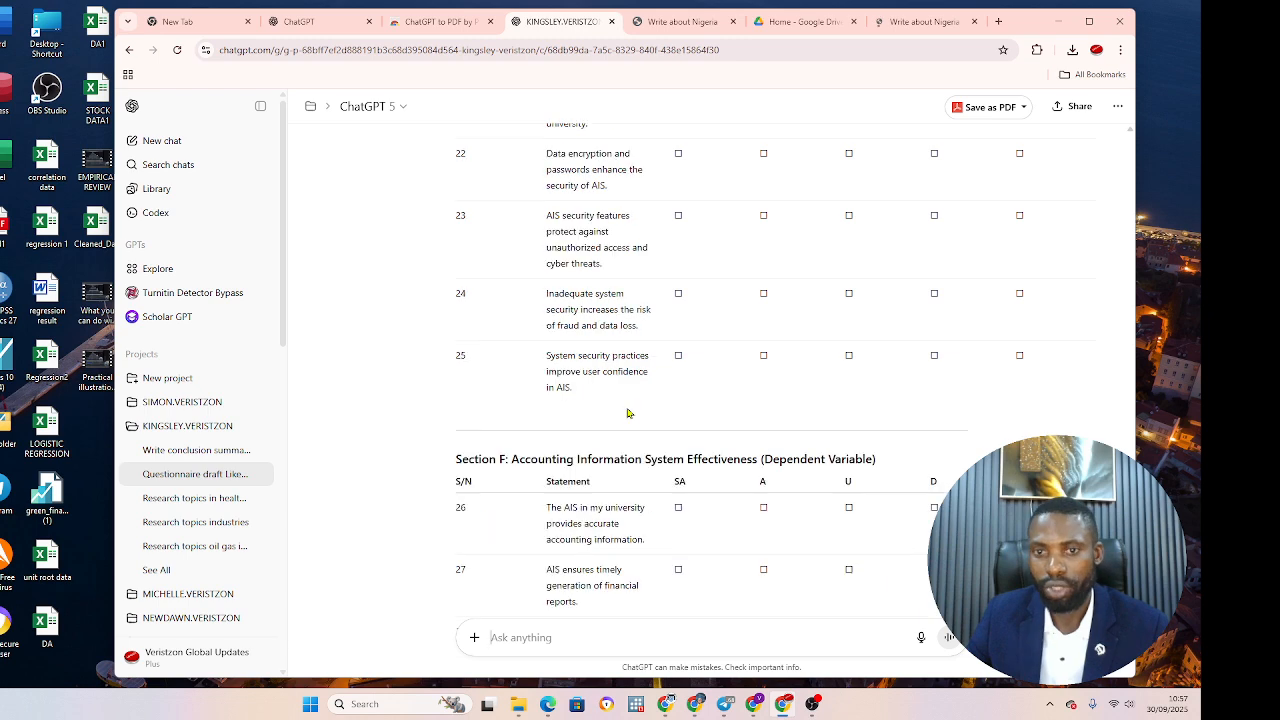
scroll(642, 411, up, 6)
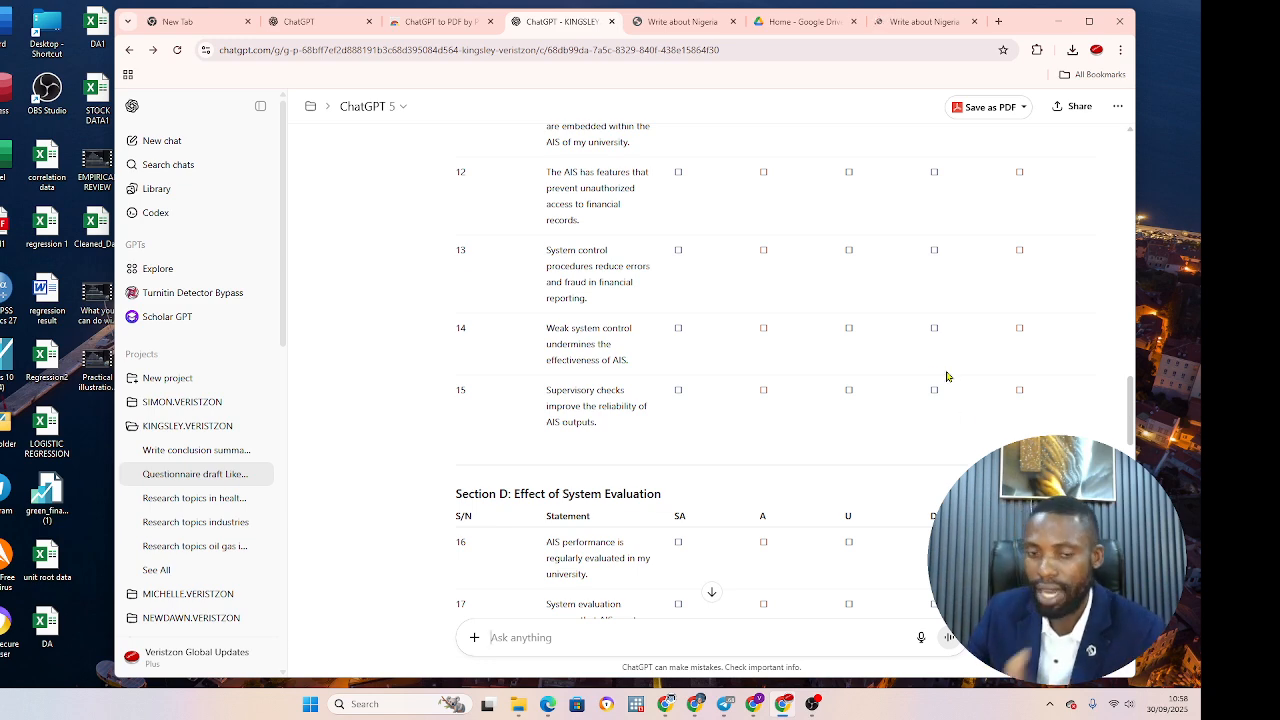
scroll(736, 449, up, 3)
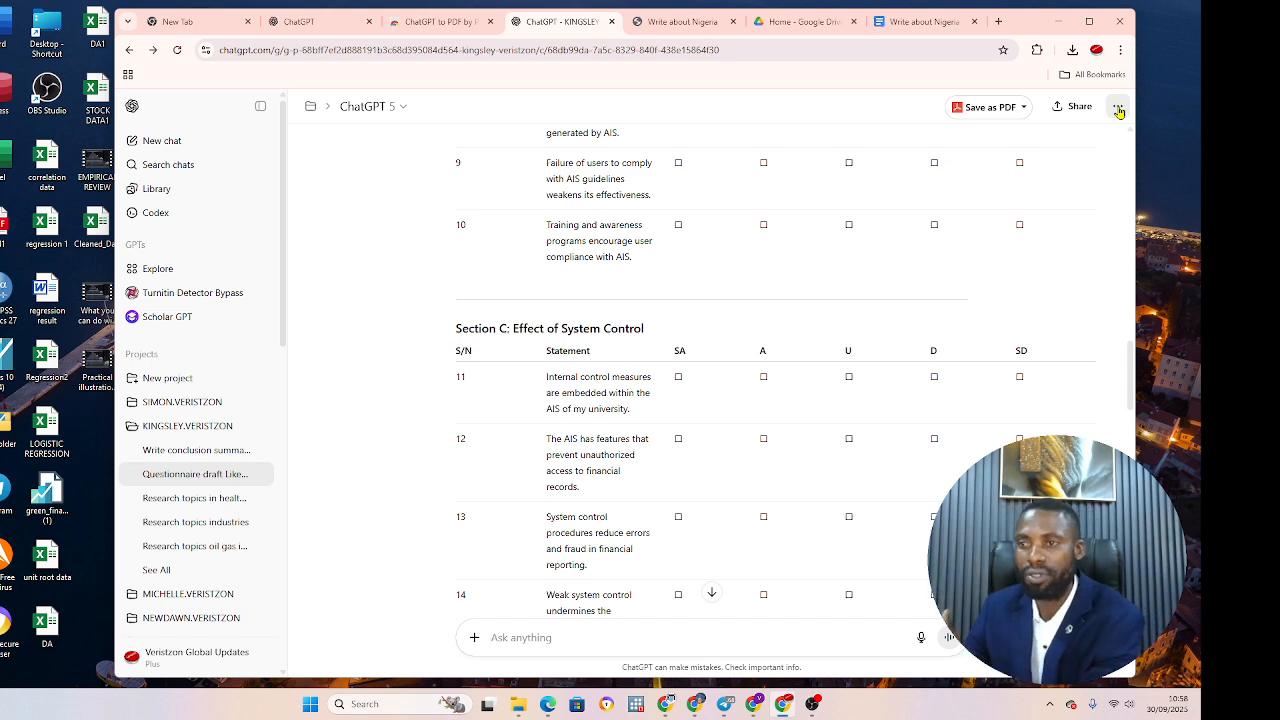
Show the management options for the questionnaire conversation and for the second of the two adjacent Promo banner design chats
click(1118, 107)
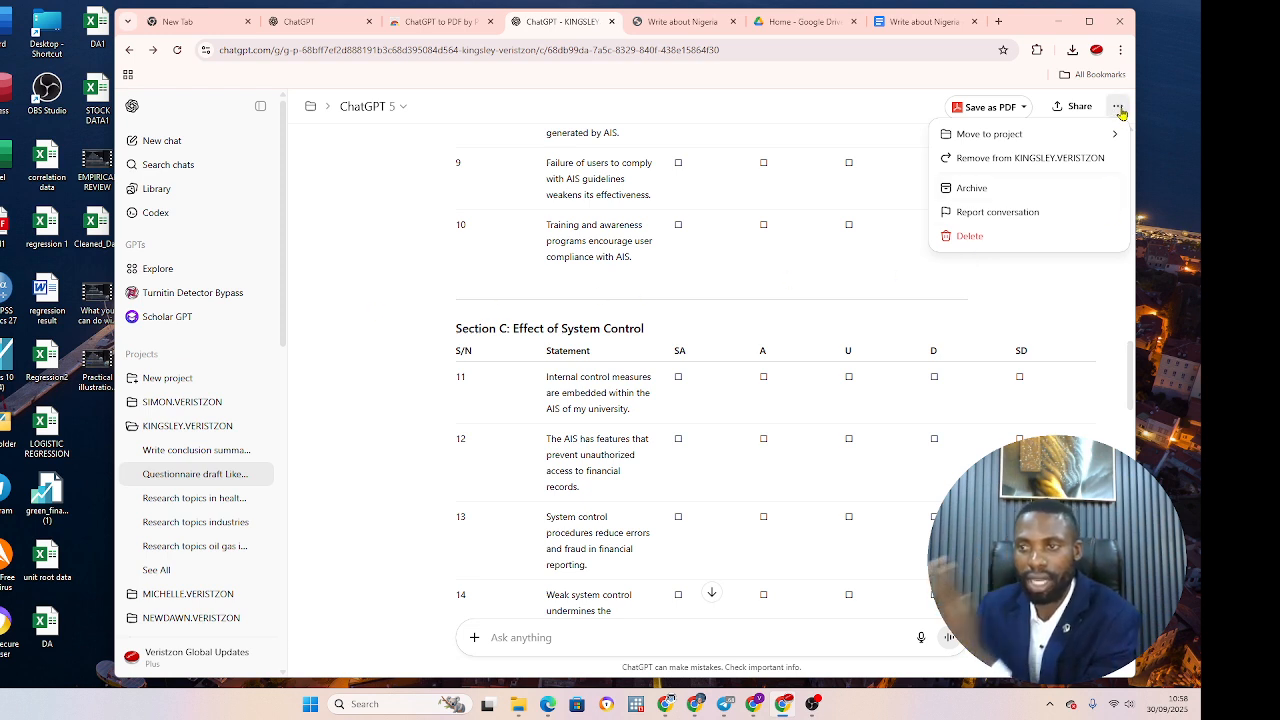
scroll(168, 460, down, 8)
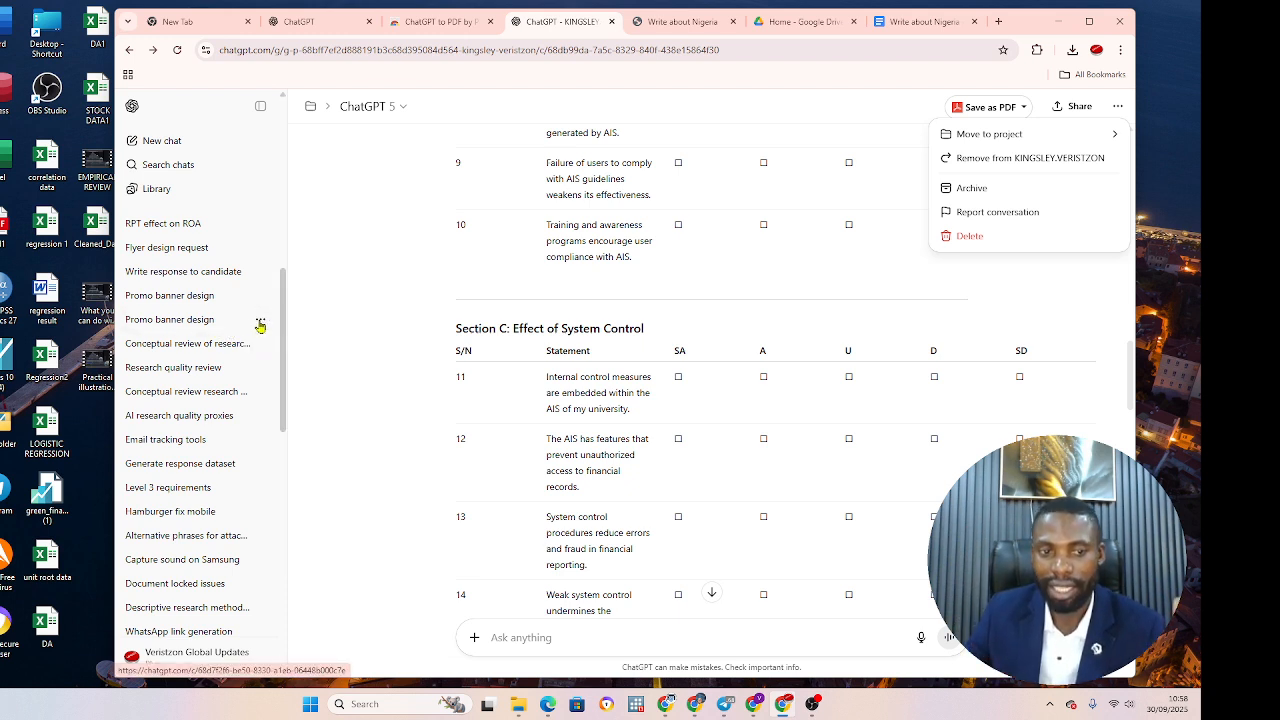
click(260, 324)
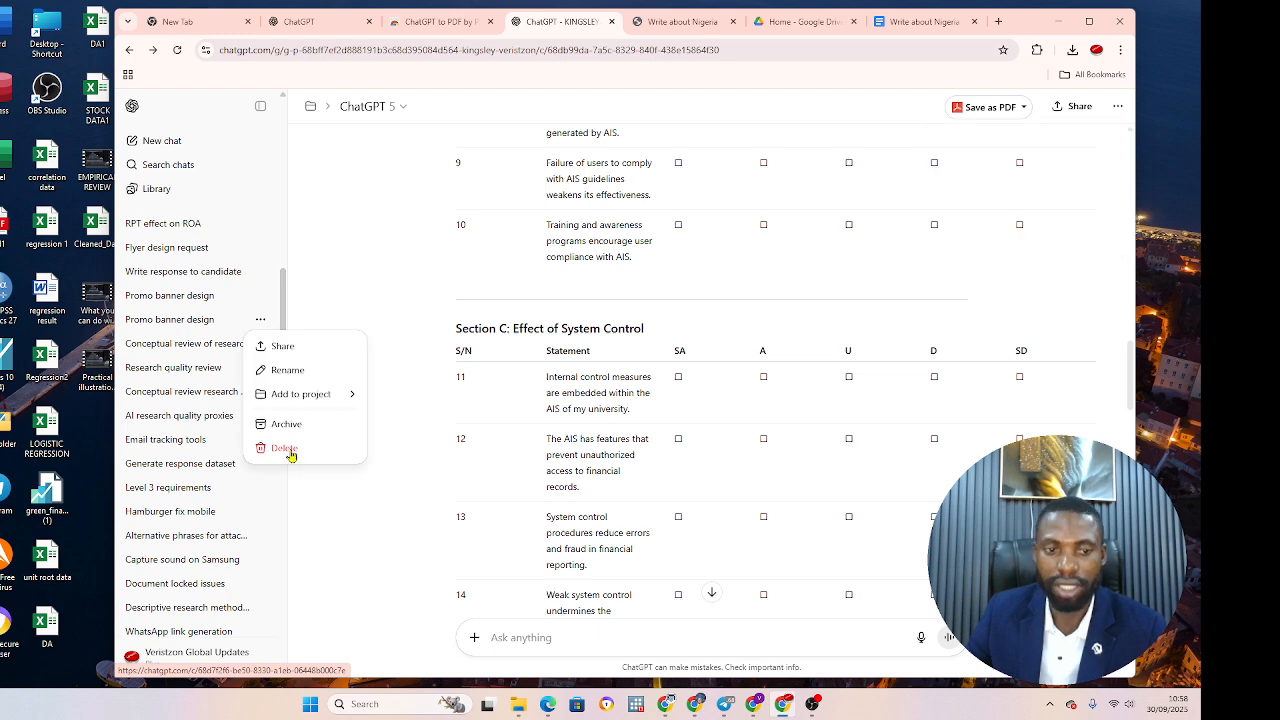